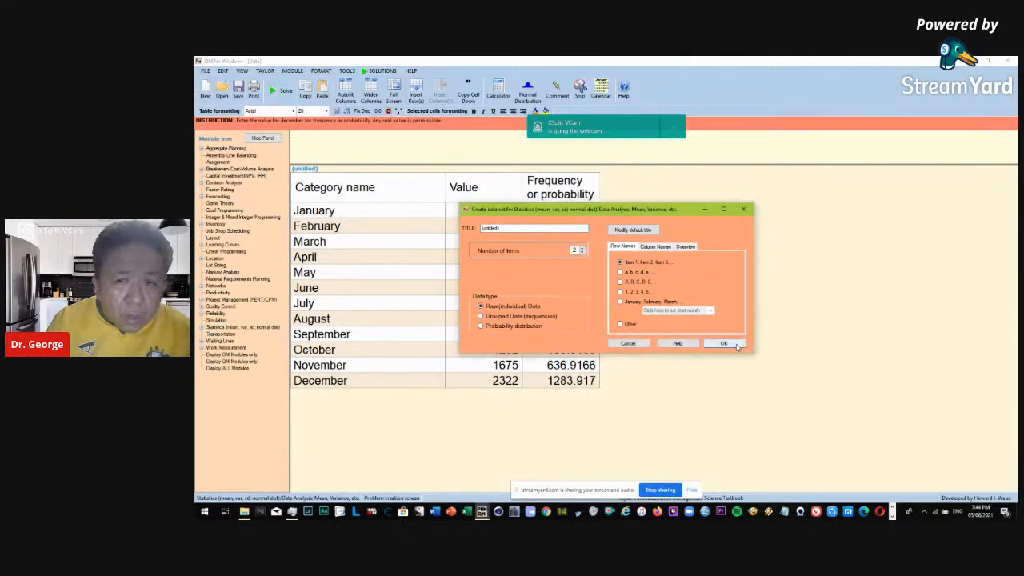
# Start a new Data Analysis (mean, variance) data set in the Statistics module and title it "Data Analysis".
pyautogui.click(743, 209)
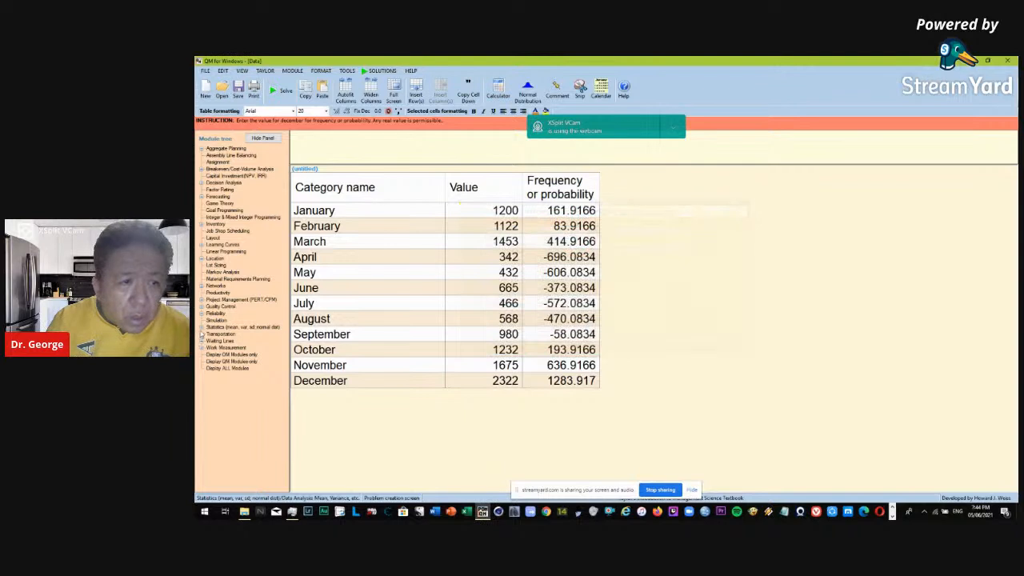
pyautogui.click(202, 328)
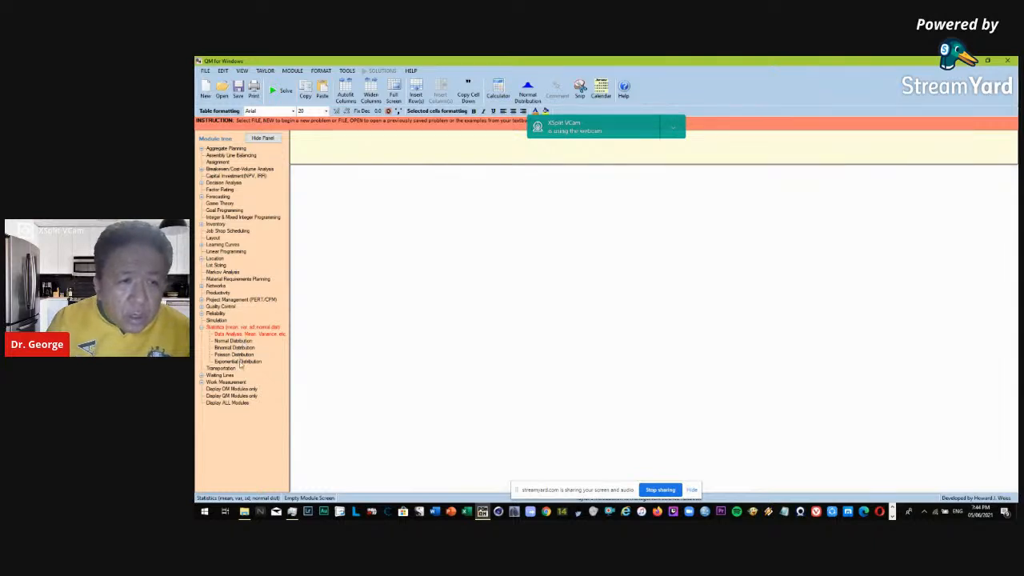
pyautogui.click(232, 334)
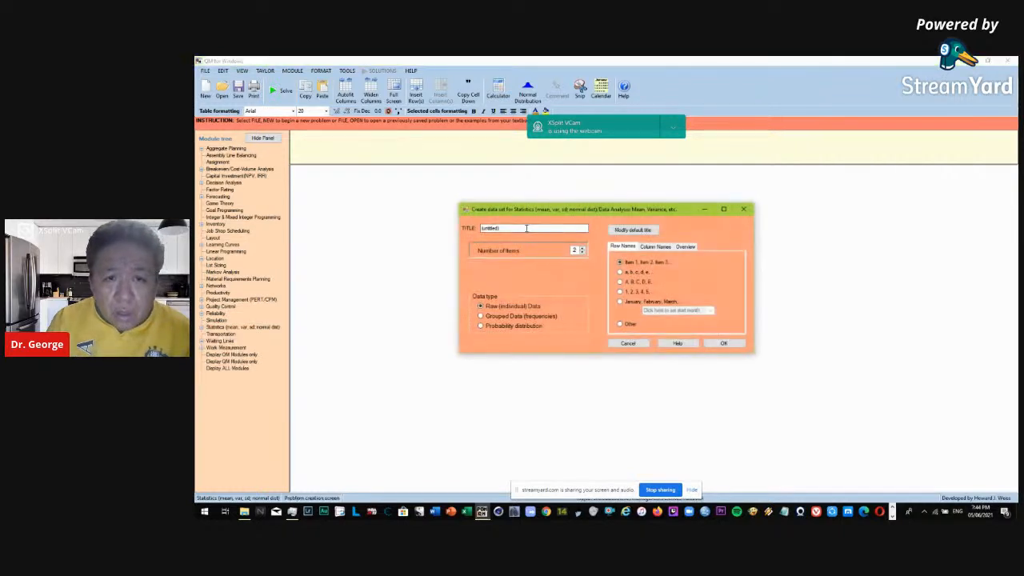
pyautogui.moveTo(526, 228); pyautogui.dragTo(478, 228)
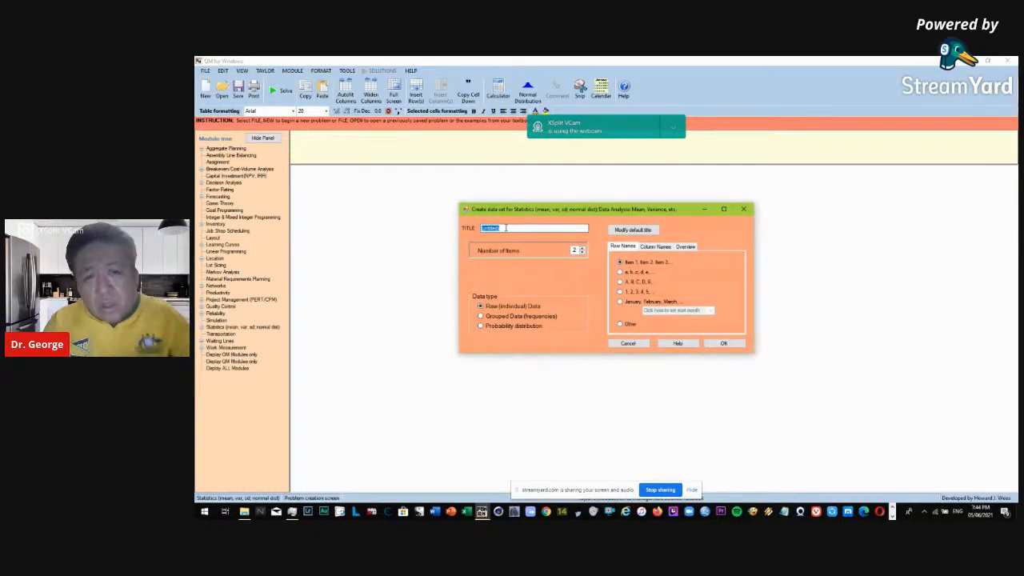
pyautogui.write('Data Analysis')
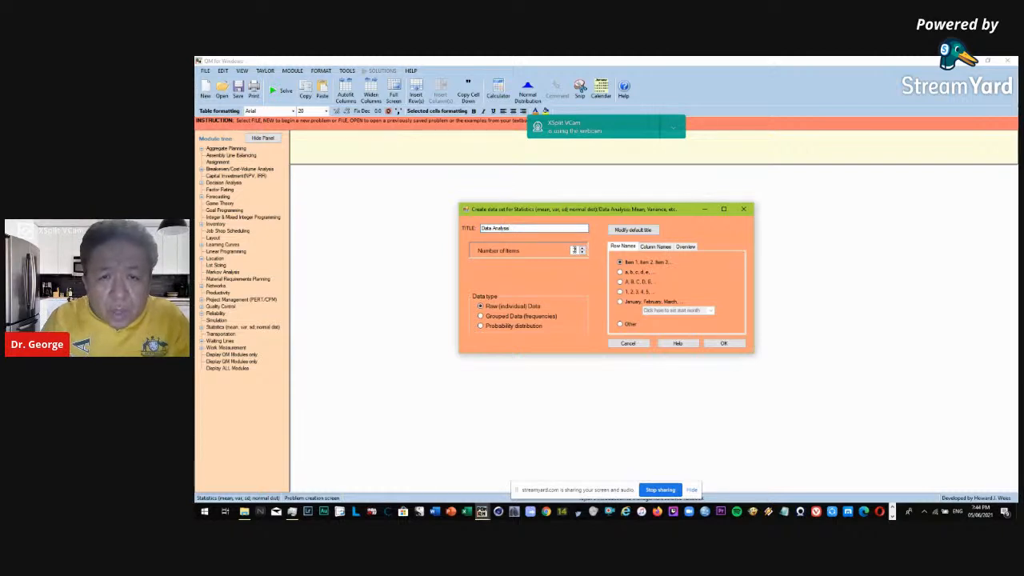
# Create the data set with 12 items, raw individual data and January, February, March row names.
pyautogui.doubleClick(574, 251)
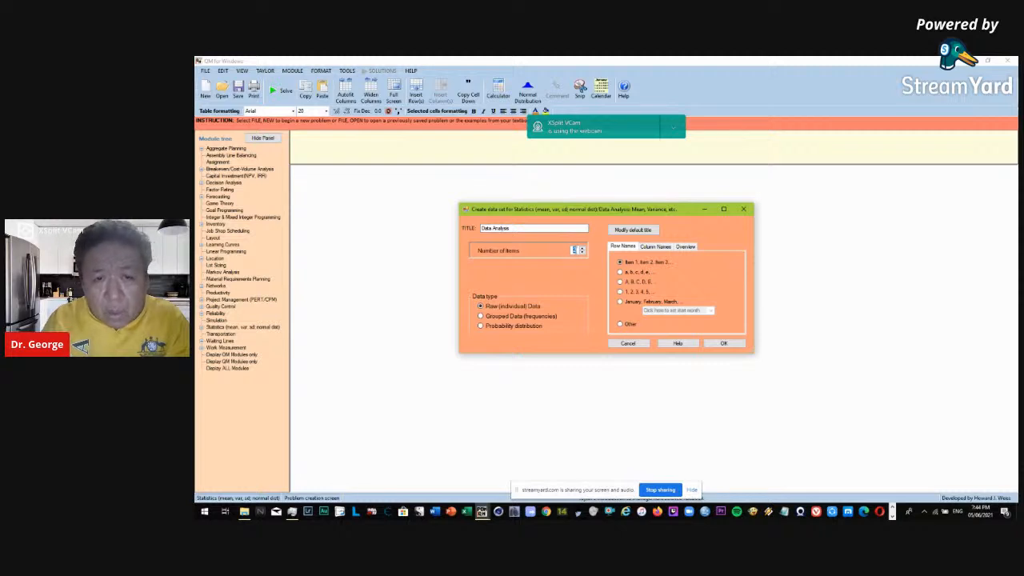
pyautogui.write('5')
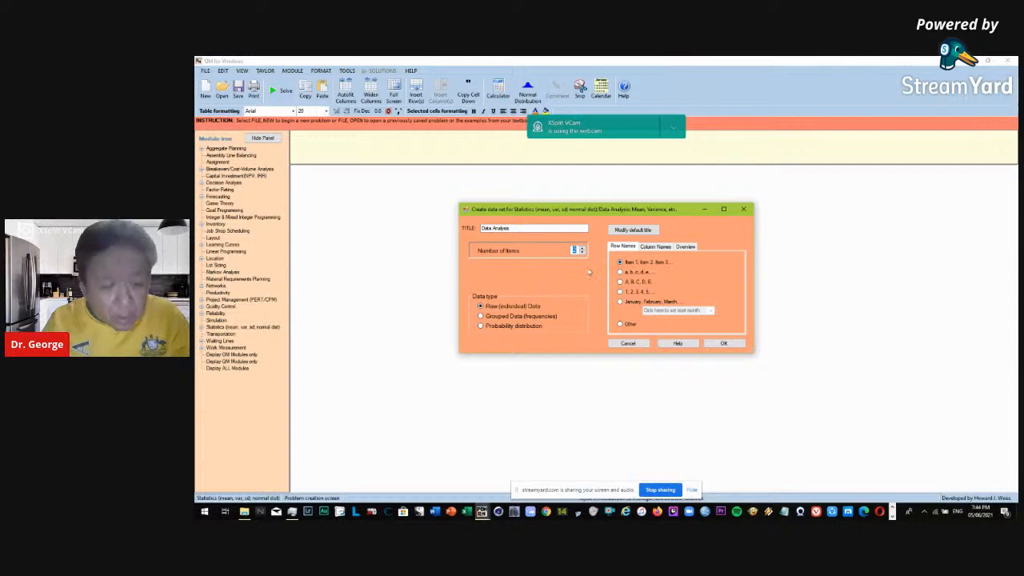
pyautogui.write('12')
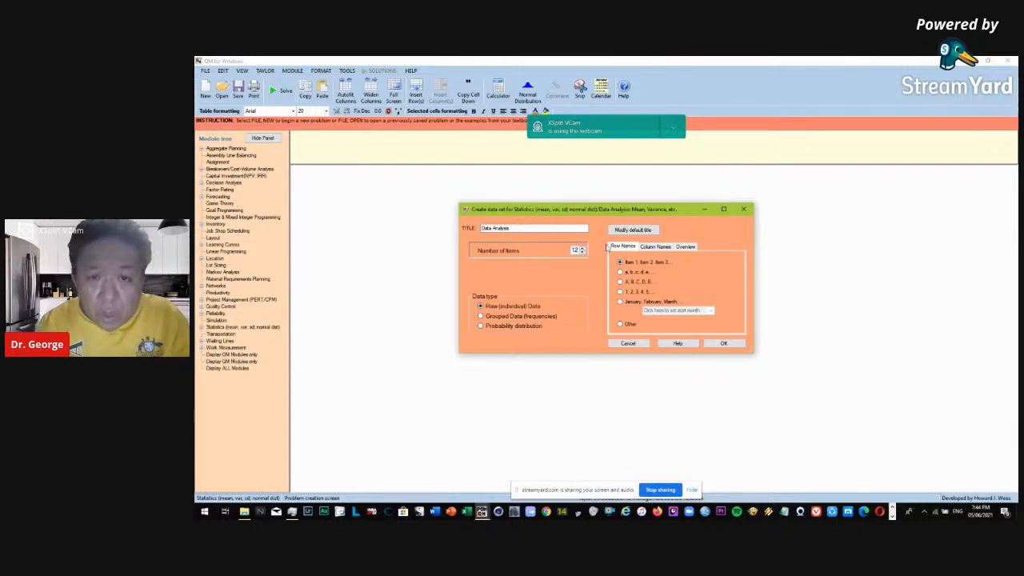
pyautogui.click(614, 303)
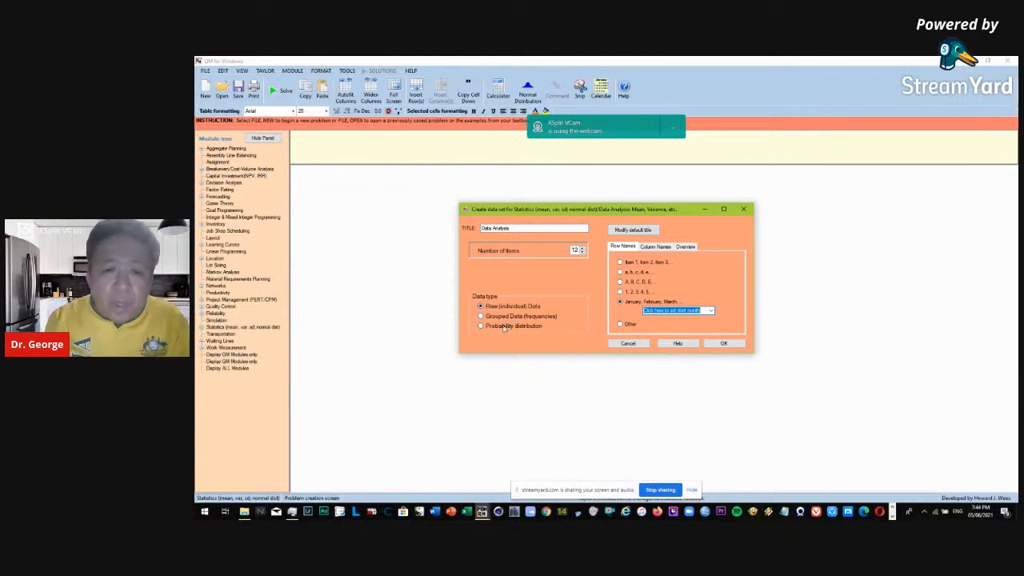
pyautogui.click(507, 325)
pyautogui.click(510, 307)
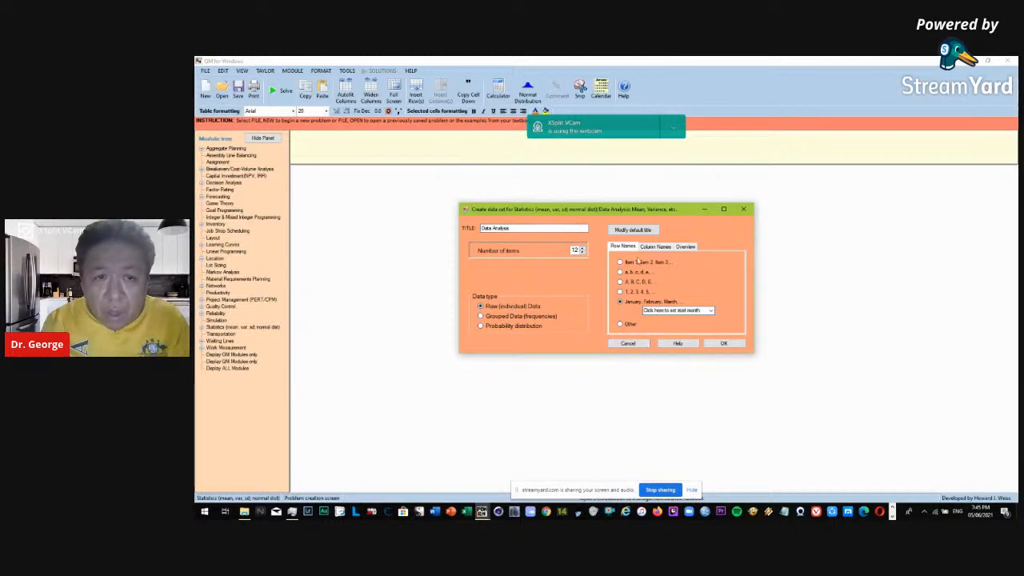
pyautogui.click(724, 344)
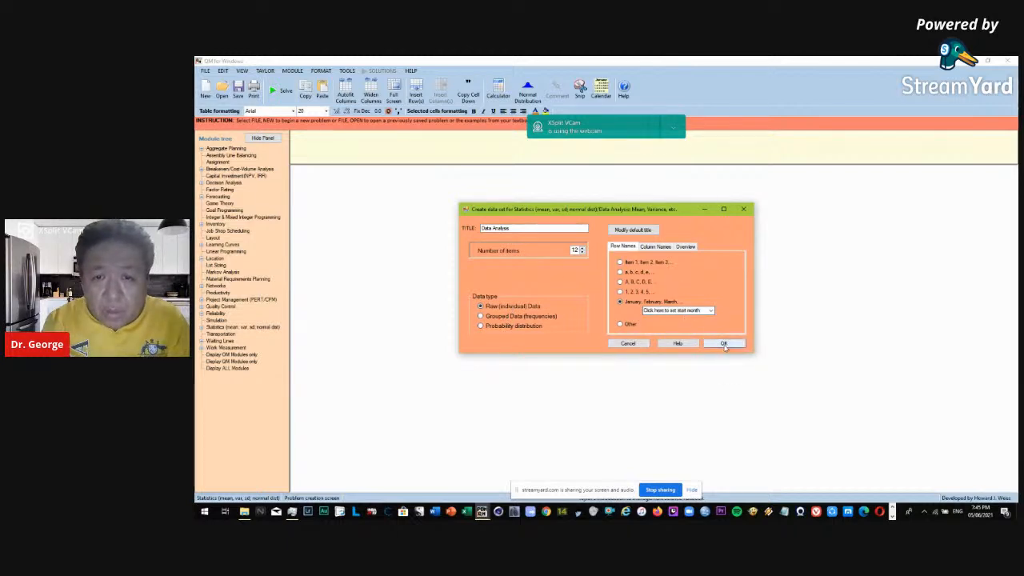
pyautogui.scroll(-2, 468, 256)
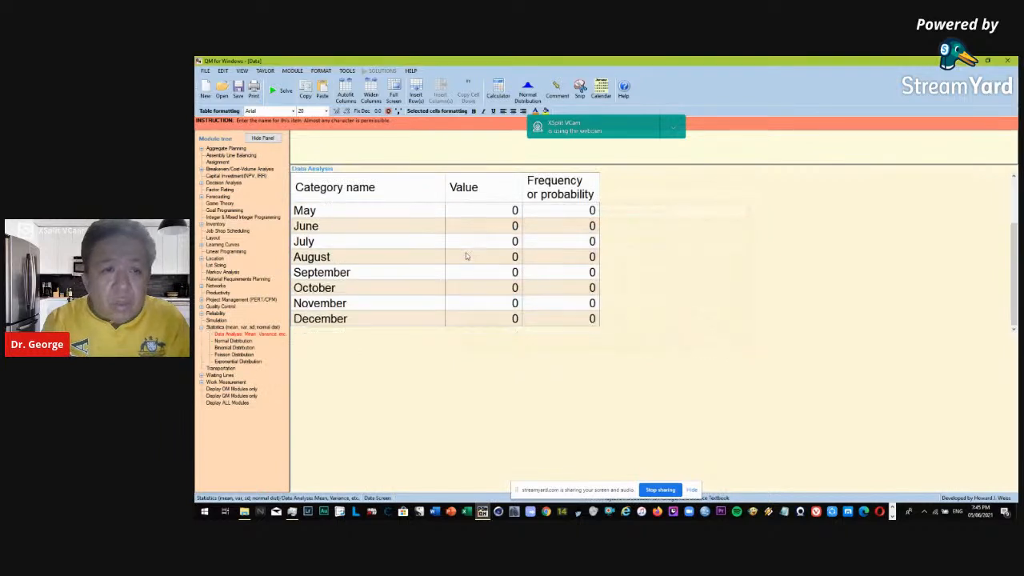
pyautogui.scroll(2, 467, 257)
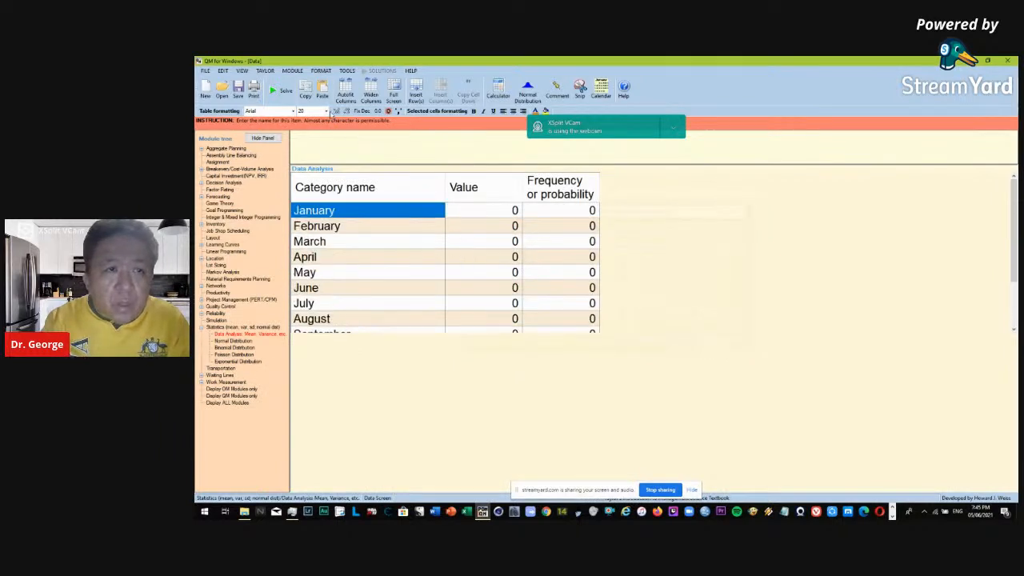
pyautogui.click(326, 111)
pyautogui.click(327, 111)
# Enter 1232 as the January value in the data table.
pyautogui.click(501, 212)
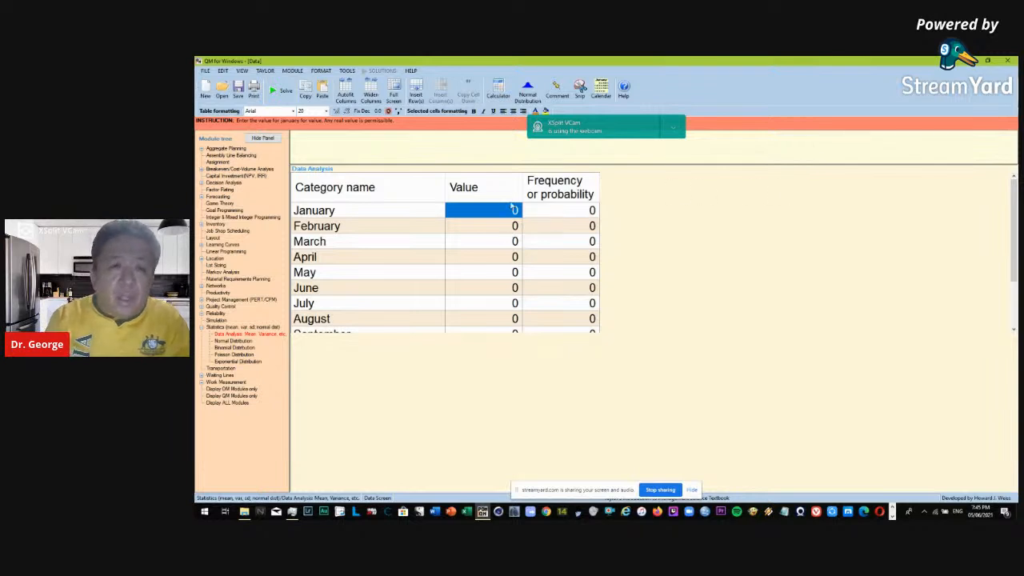
pyautogui.rightClick(473, 208)
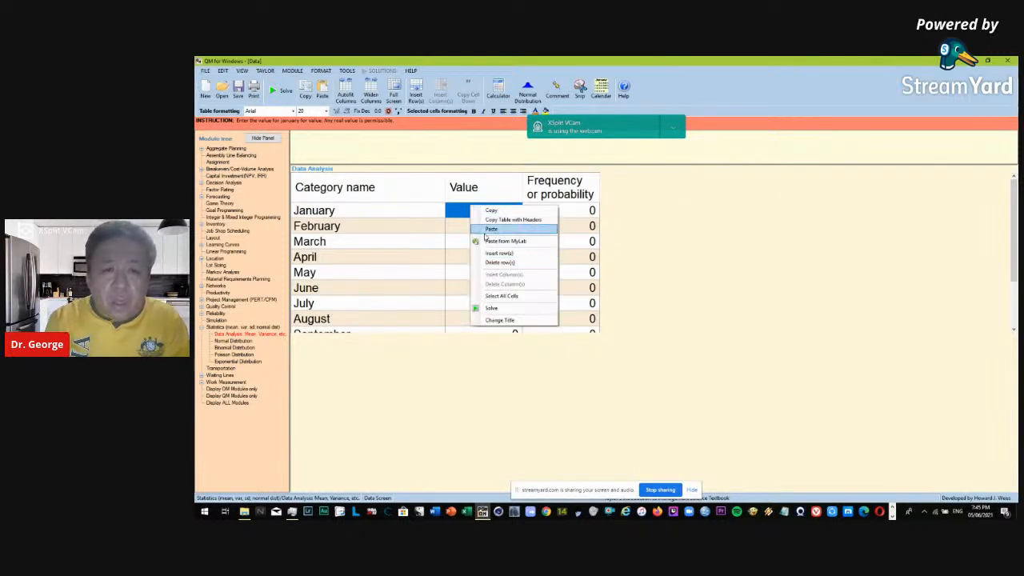
pyautogui.click(452, 214)
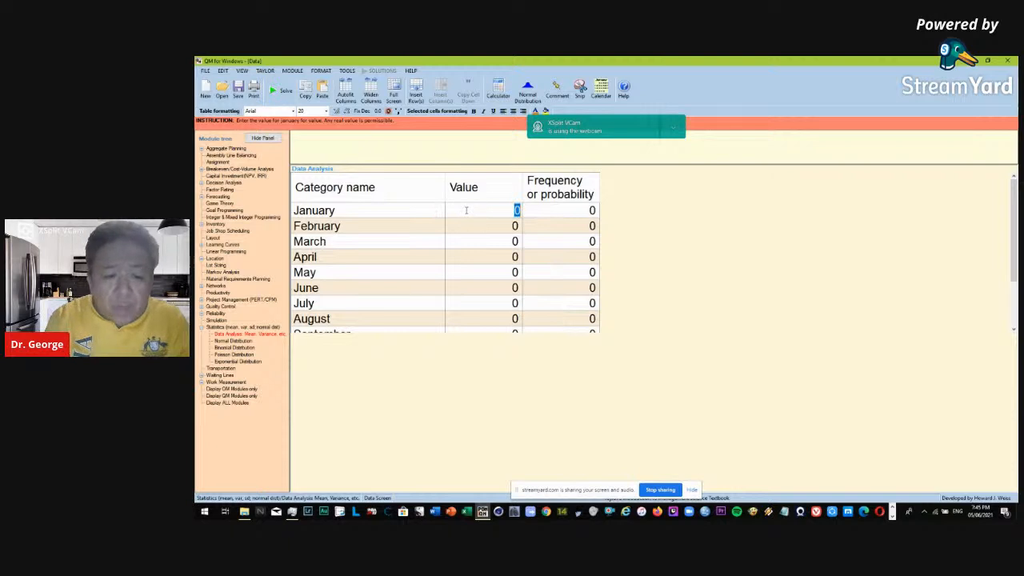
pyautogui.write('1232')
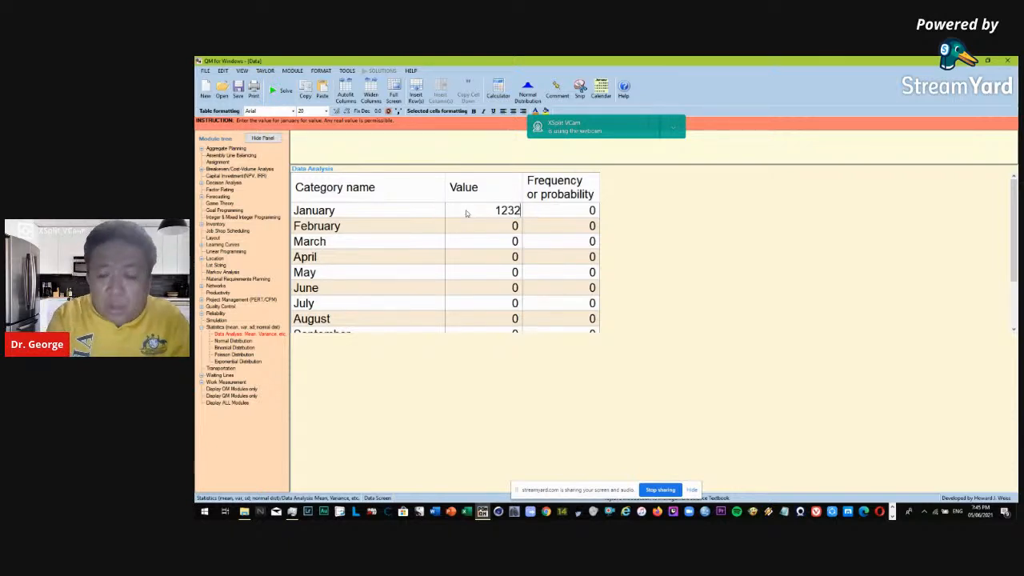
pyautogui.press('Return')
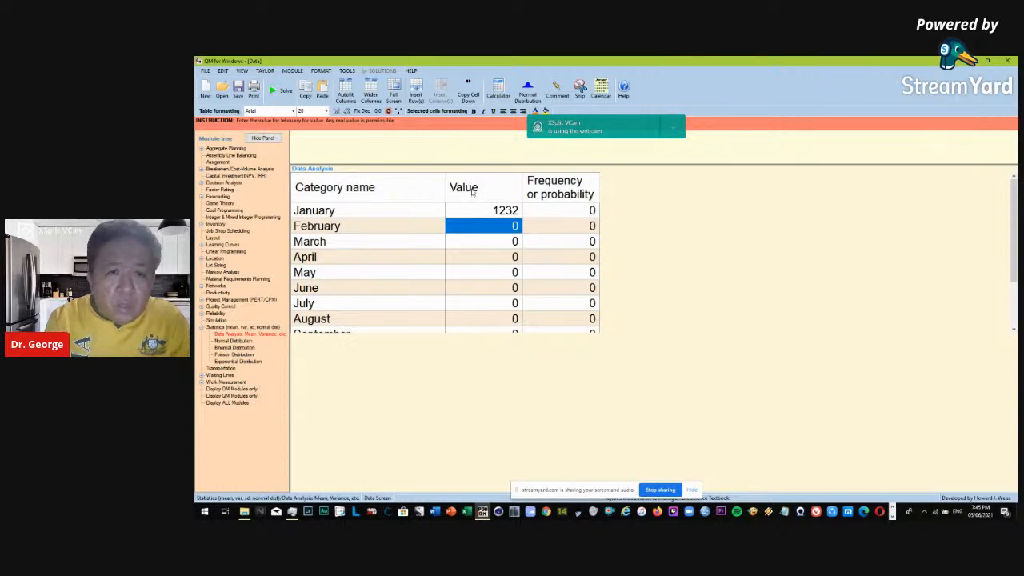
pyautogui.hotkey('ctrl', 'a')
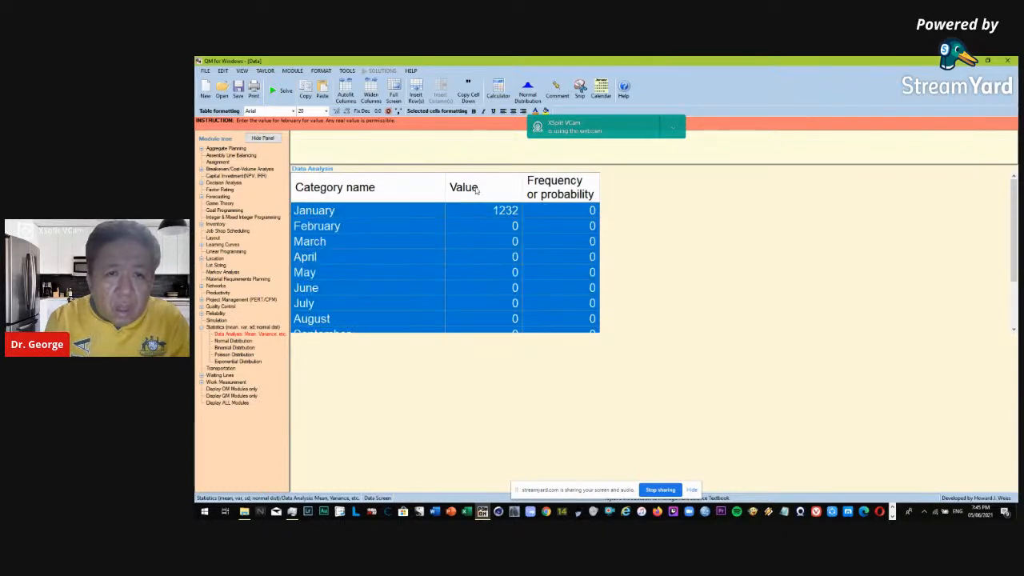
pyautogui.click(470, 211)
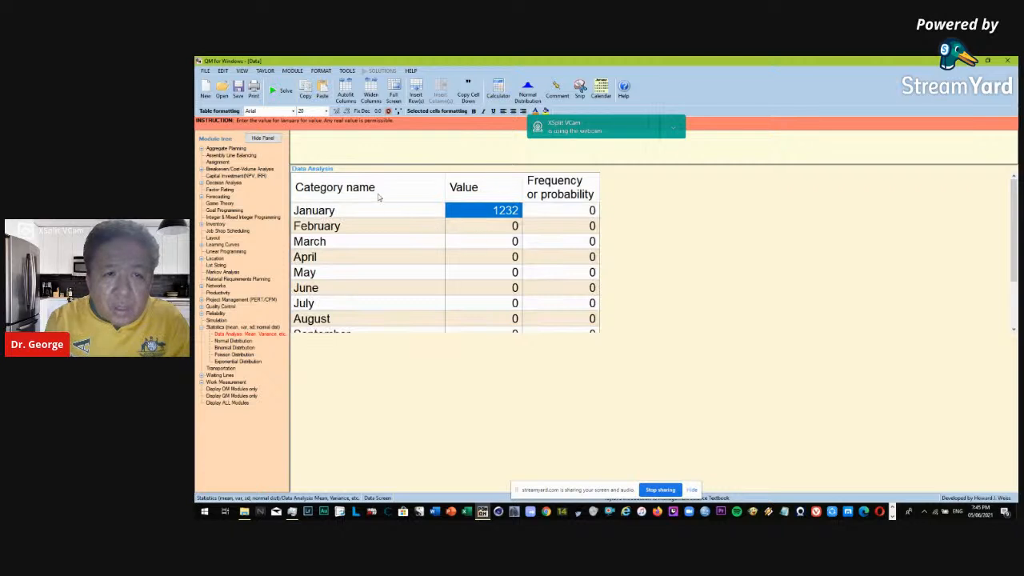
# Enter the monthly values 923 for February, 832 for March, 1232 for April and 1565 for May.
pyautogui.click(497, 228)
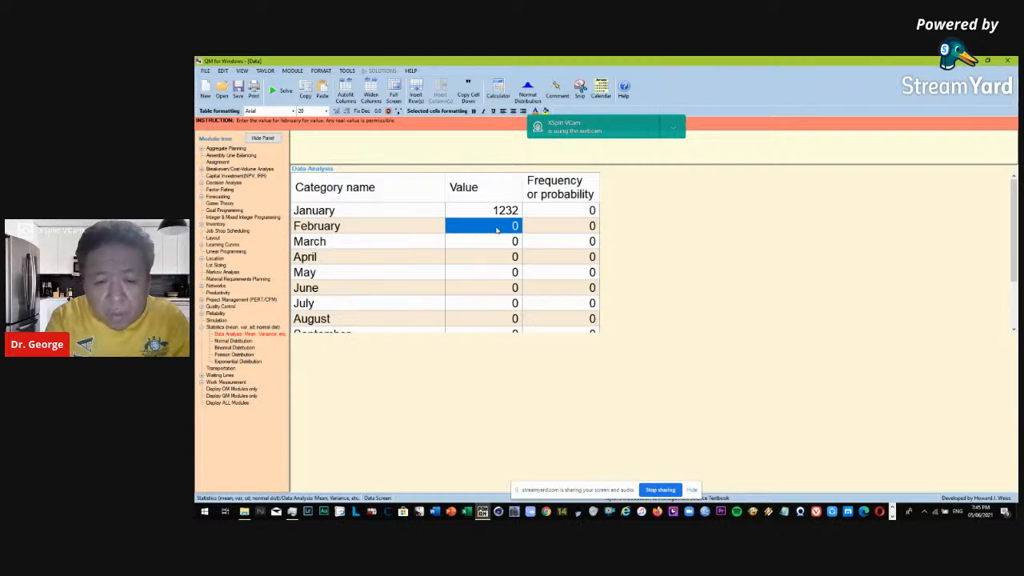
pyautogui.write('923')
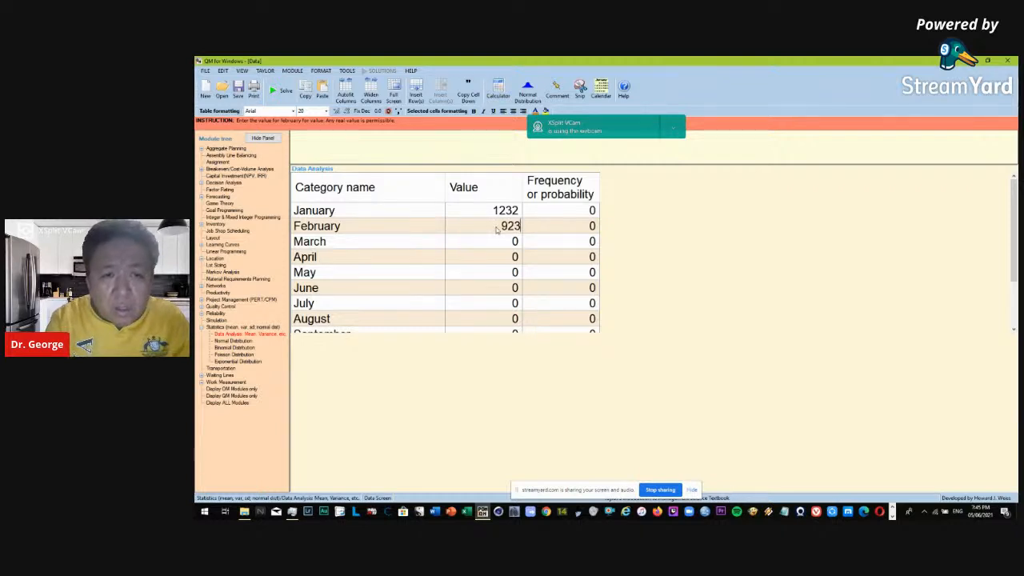
pyautogui.press('Return')
pyautogui.write('832')
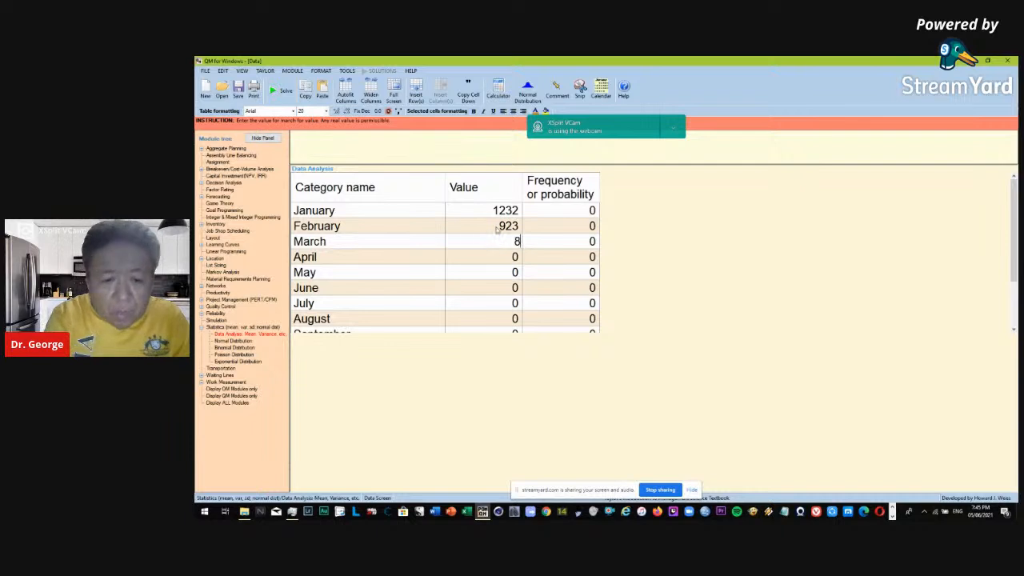
pyautogui.press('Return')
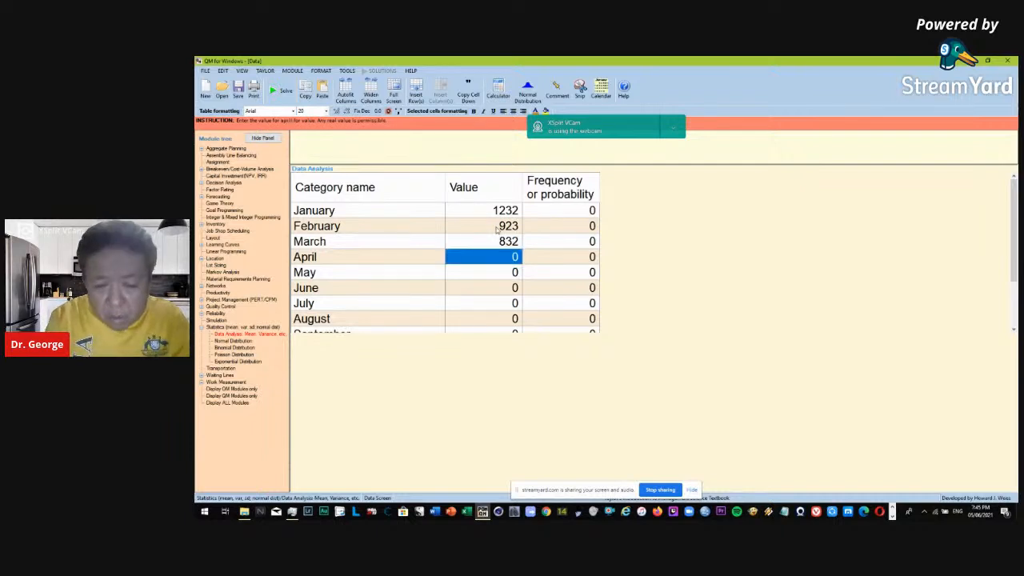
pyautogui.write('1232')
pyautogui.press('Return')
pyautogui.write('156')
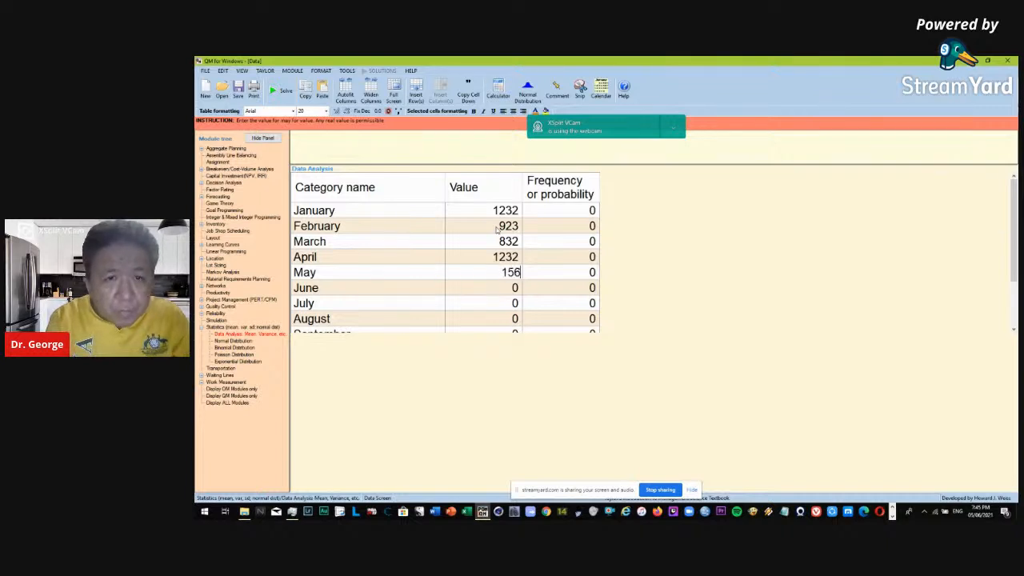
pyautogui.write('5')
pyautogui.press('Return')
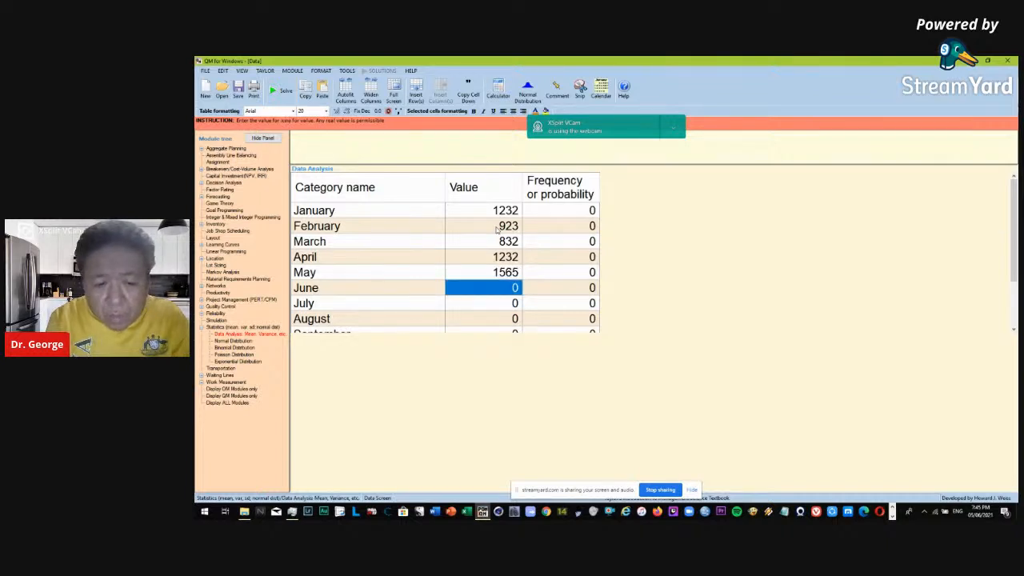
# Enter the values 354 for June, 456 for July, 542 for August, 902 for September and 1211 for October.
pyautogui.write('354')
pyautogui.press('Return')
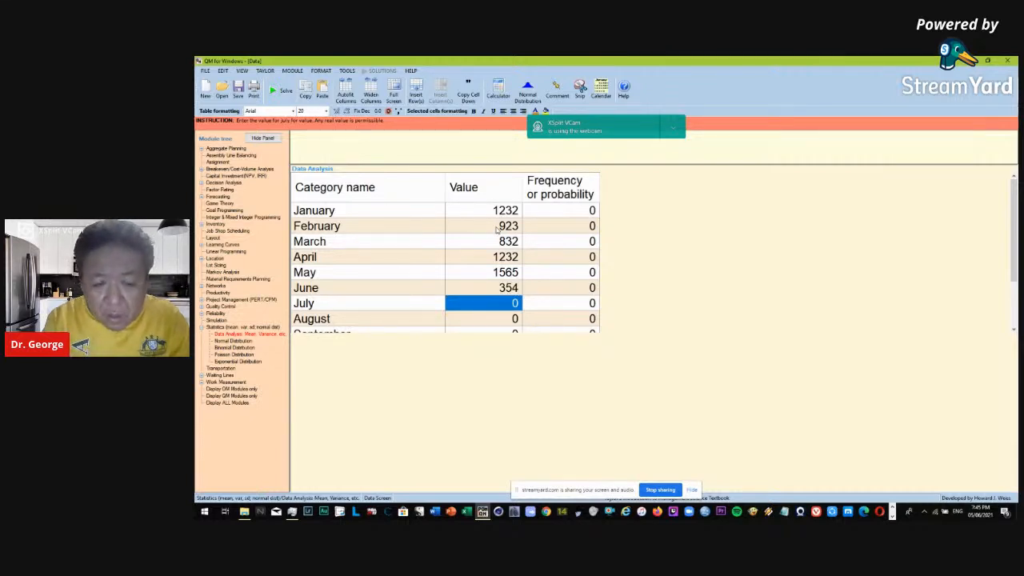
pyautogui.write('456')
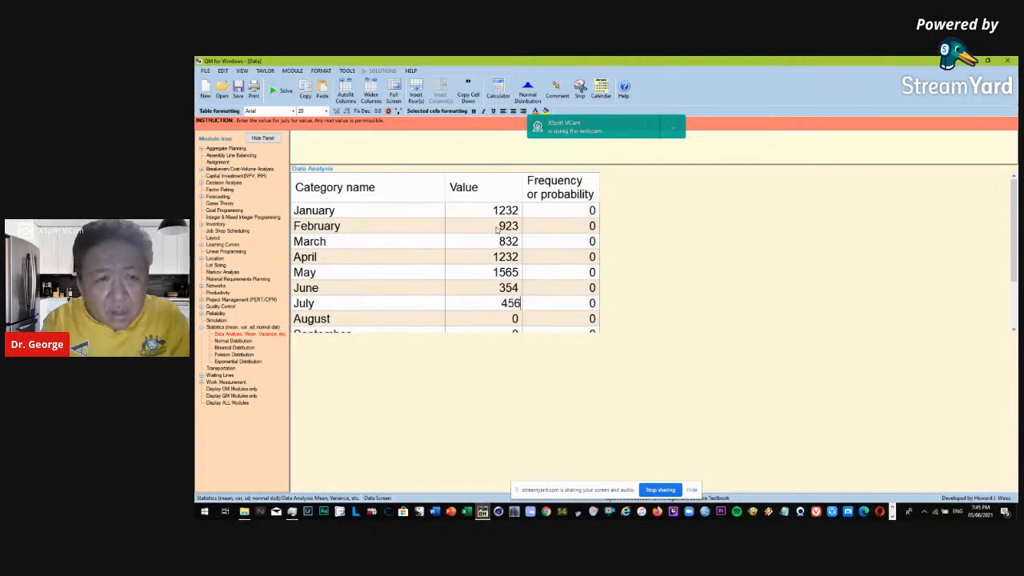
pyautogui.press('Return')
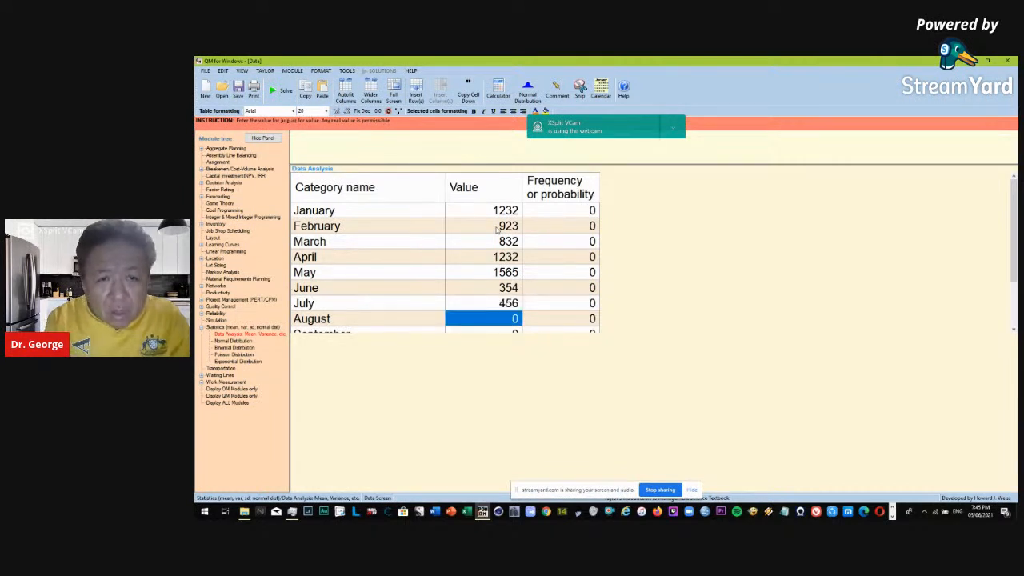
pyautogui.write('54')
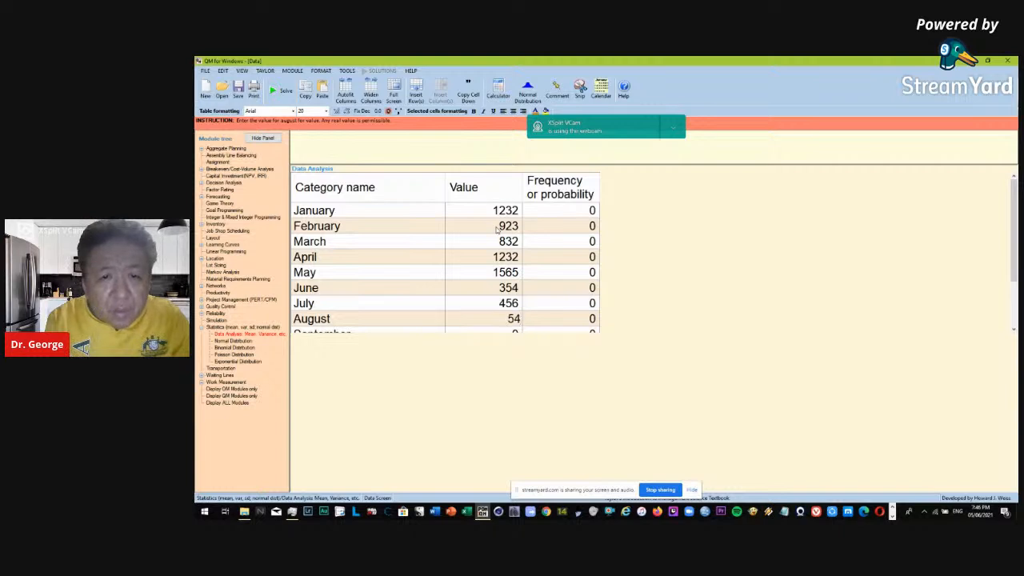
pyautogui.write('2')
pyautogui.press('Return')
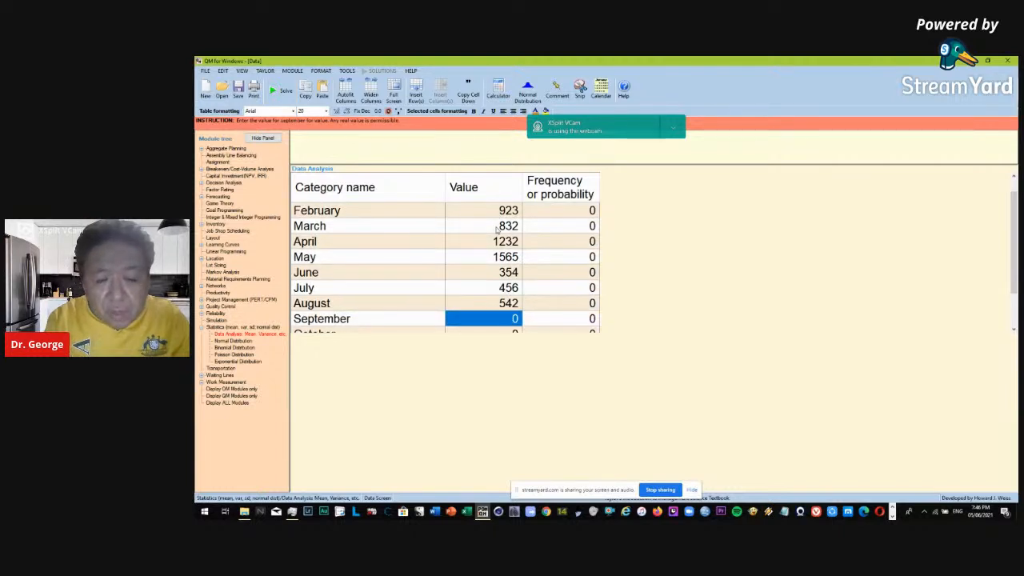
pyautogui.write('902')
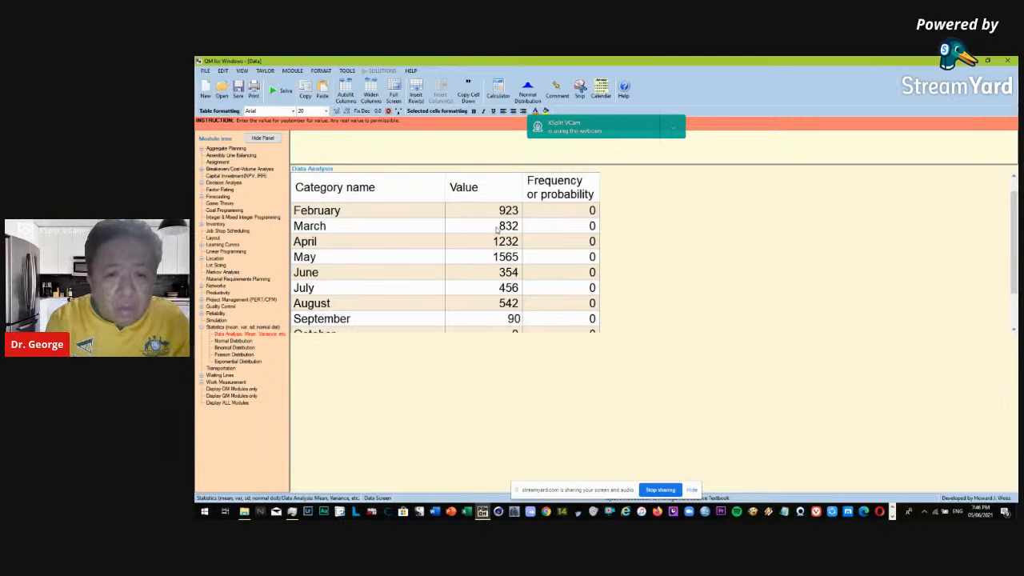
pyautogui.press('Return')
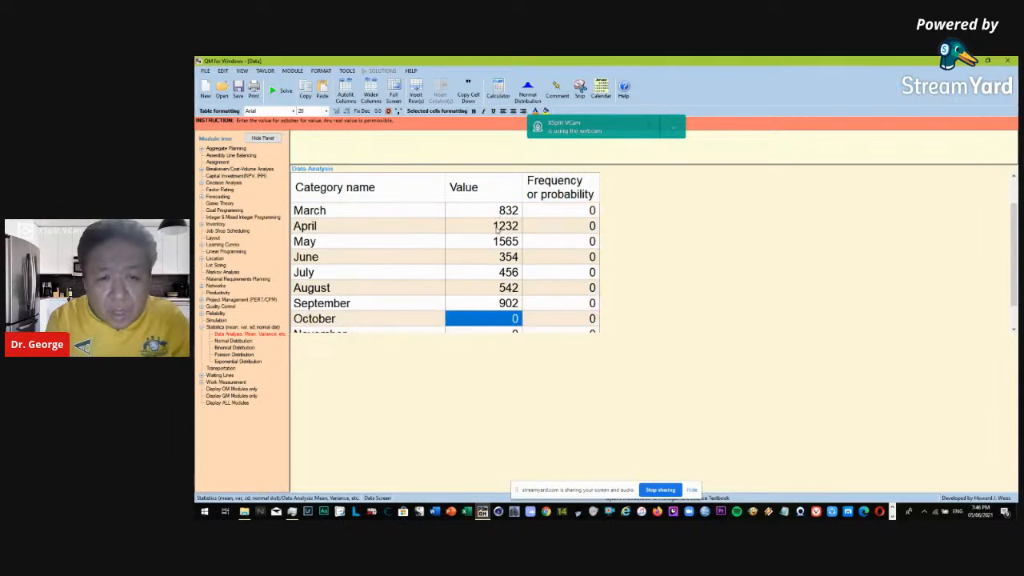
pyautogui.write('1211')
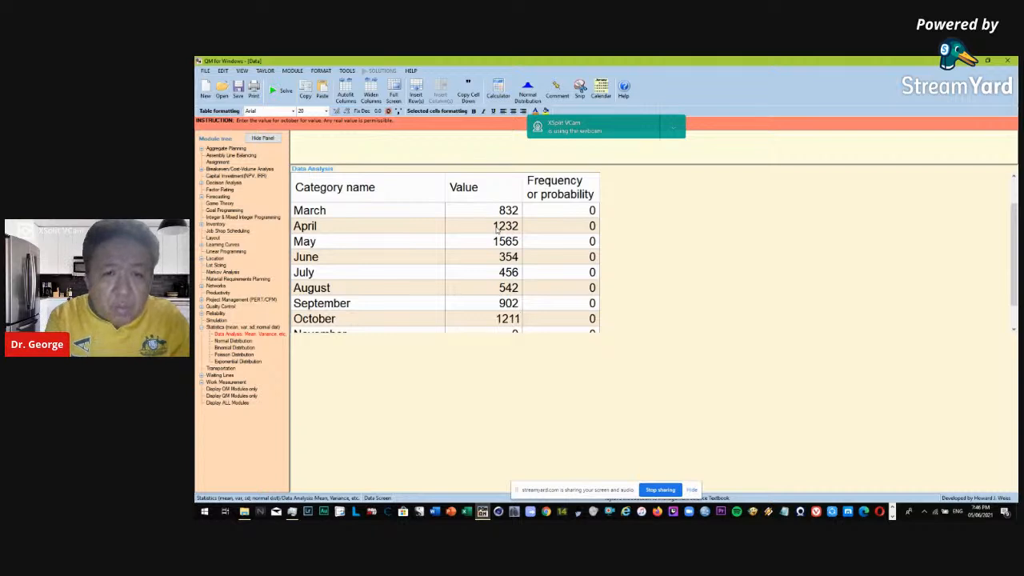
pyautogui.press('Return')
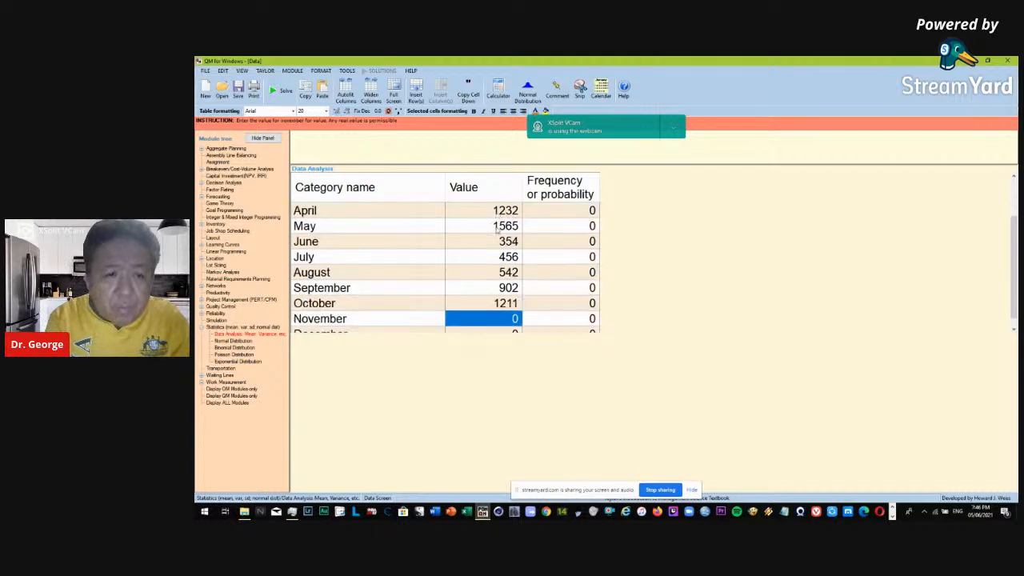
# Enter 1542 as the November value and 2543 as the December value, and solve the data analysis.
pyautogui.write('154')
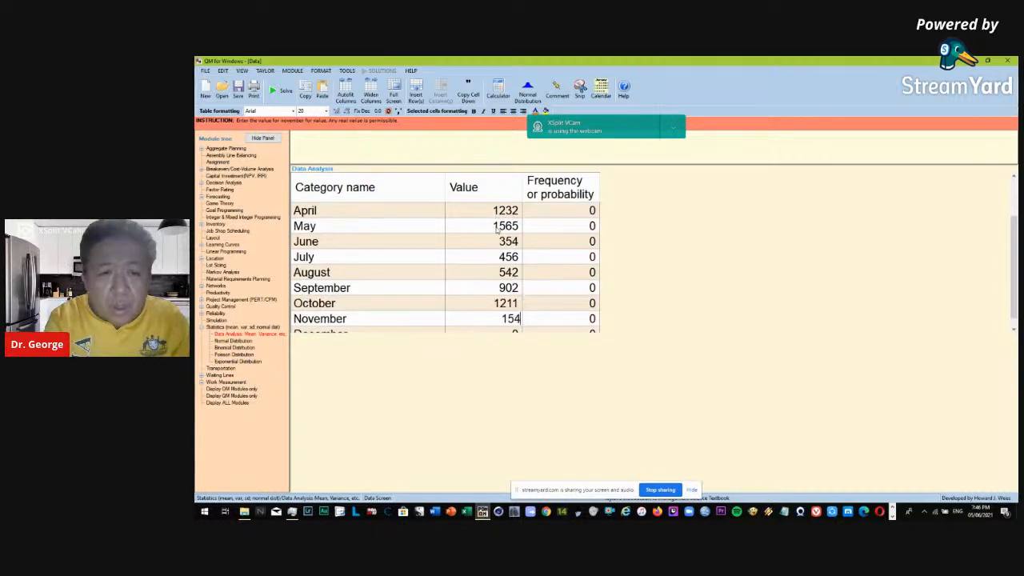
pyautogui.write('2')
pyautogui.press('Return')
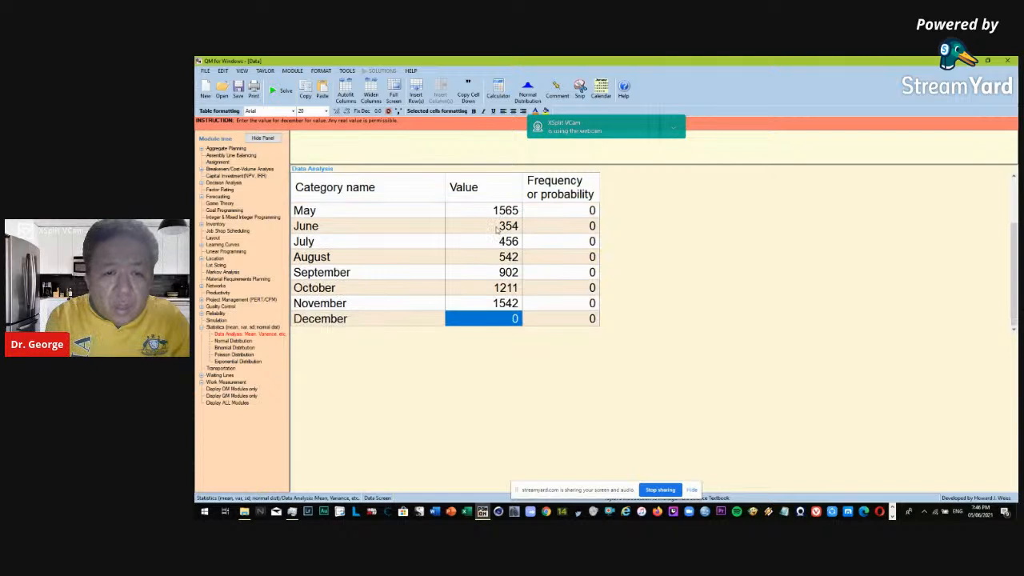
pyautogui.write('2543')
pyautogui.press('Return')
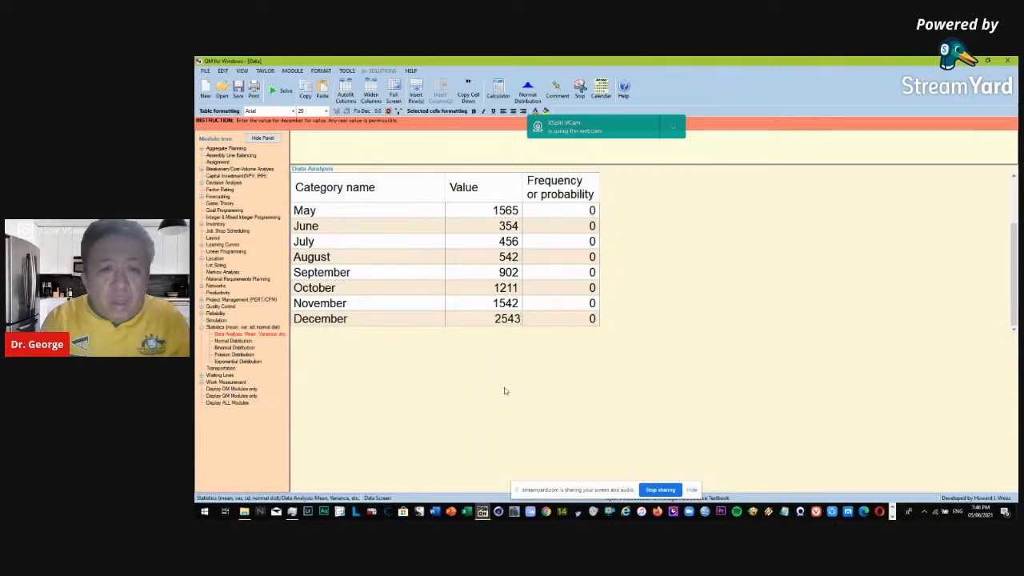
pyautogui.click(277, 90)
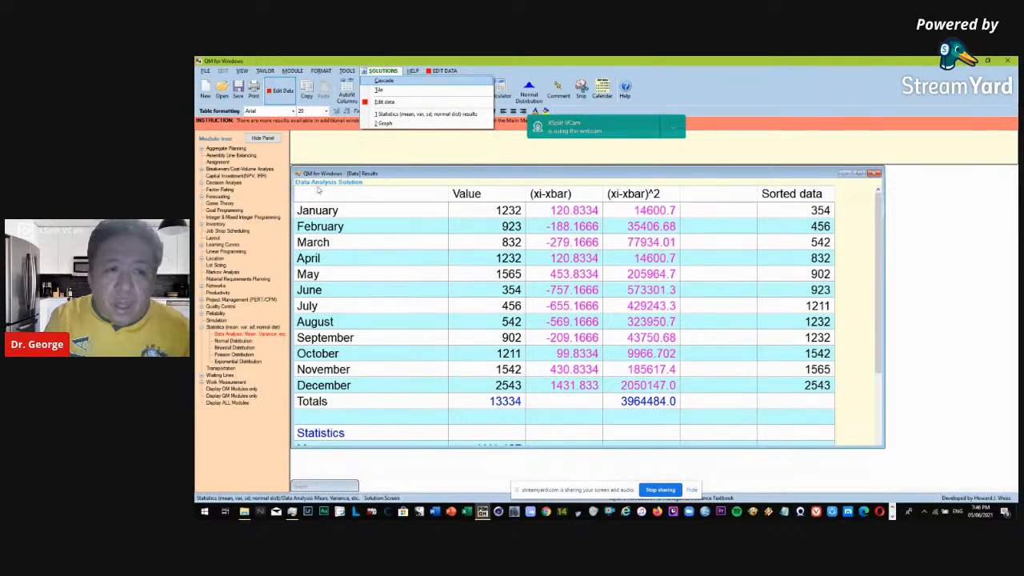
pyautogui.click(318, 190)
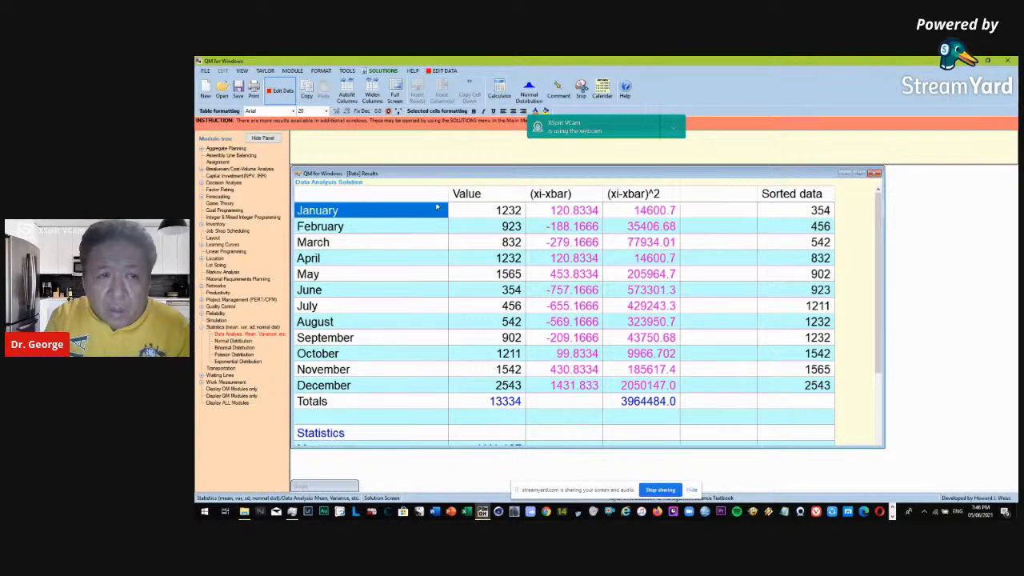
# Examine the January value and its deviation from the mean in the solution table, comparing the monthly values with the calculated mean.
pyautogui.click(474, 212)
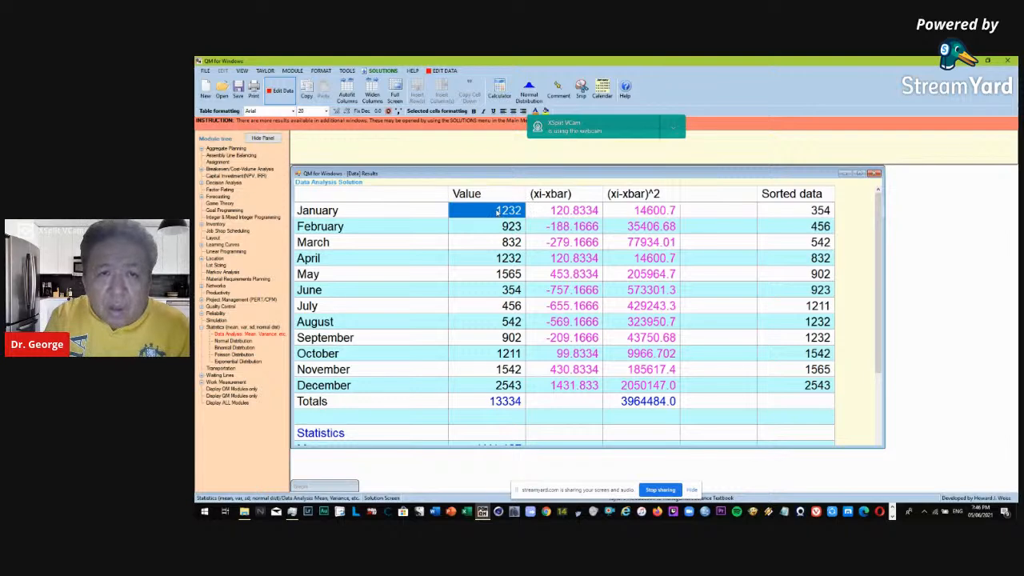
pyautogui.click(580, 209)
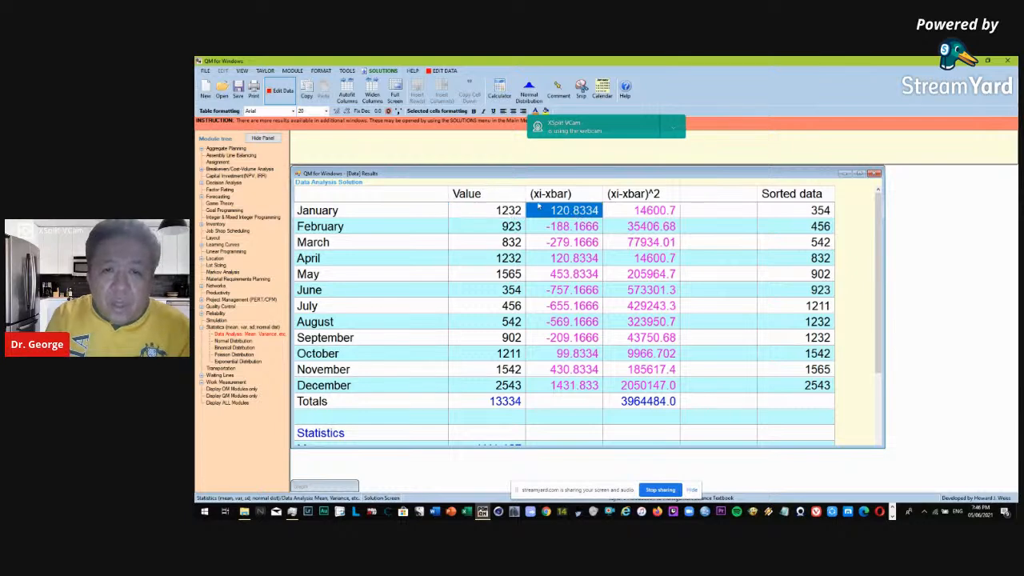
pyautogui.scroll(-1, 440, 340)
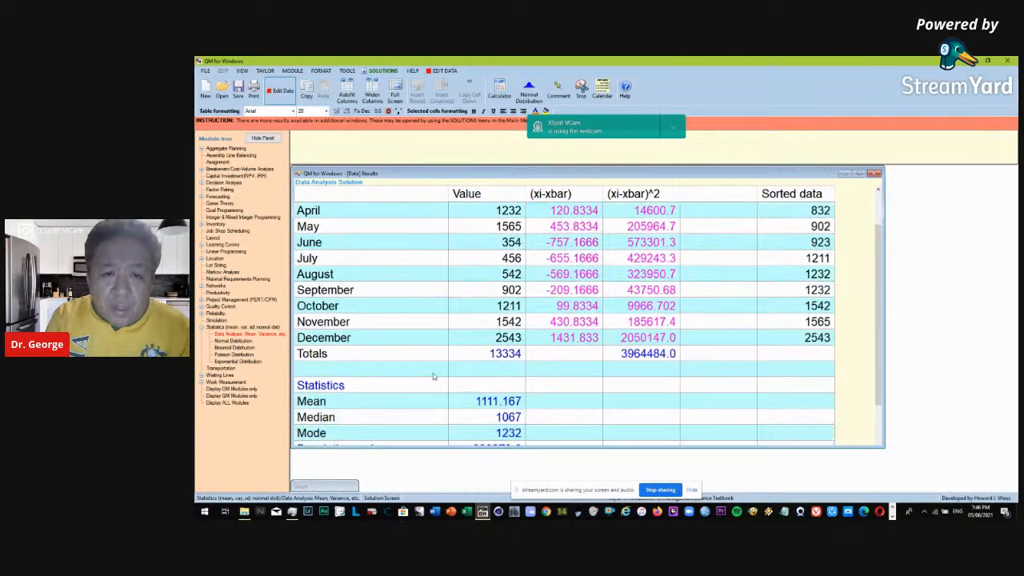
pyautogui.click(462, 405)
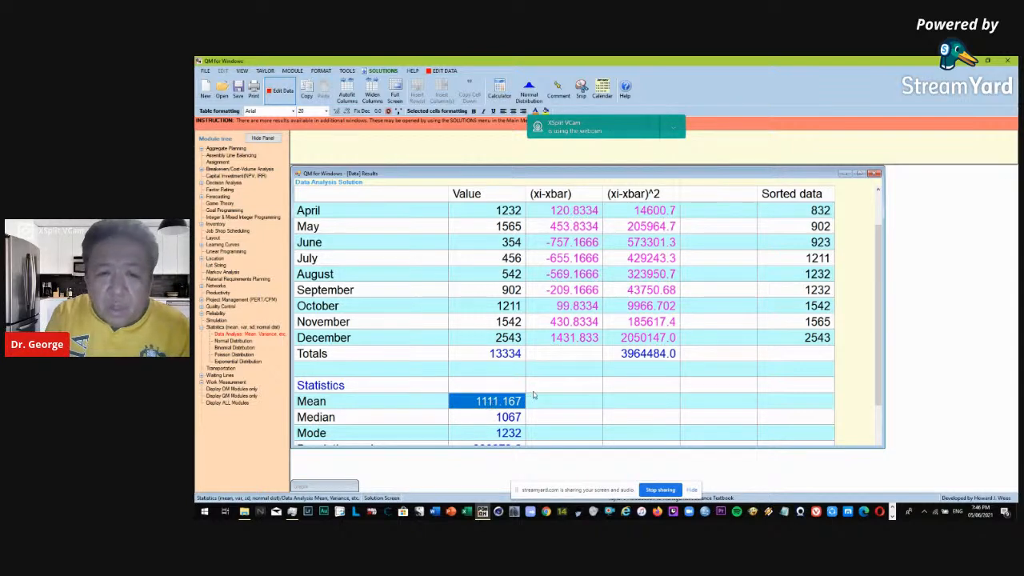
pyautogui.scroll(1, 535, 384)
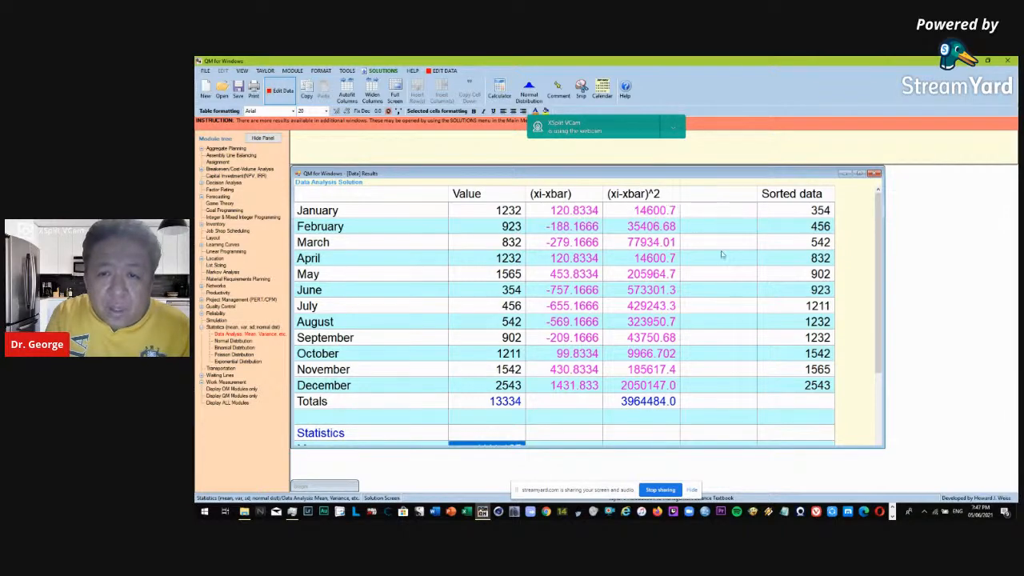
pyautogui.scroll(-1, 721, 254)
pyautogui.scroll(1, 721, 254)
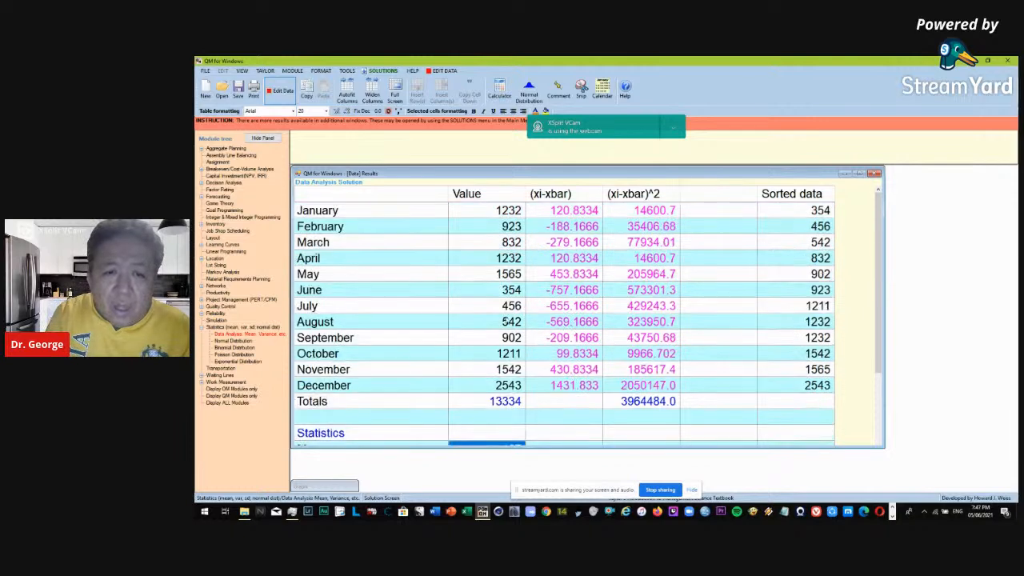
pyautogui.scroll(-1, 471, 225)
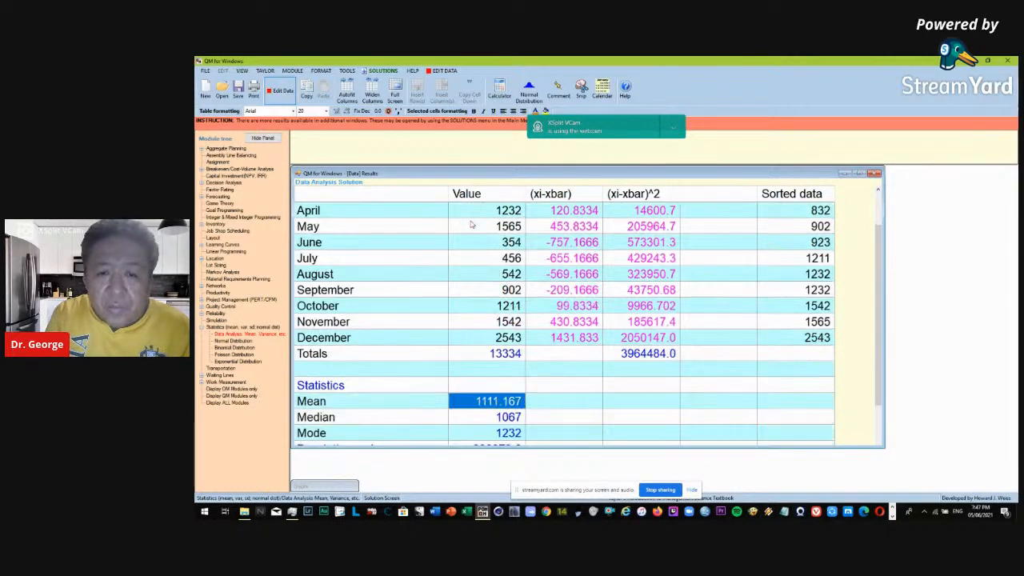
pyautogui.scroll(1, 471, 225)
pyautogui.scroll(-1, 618, 217)
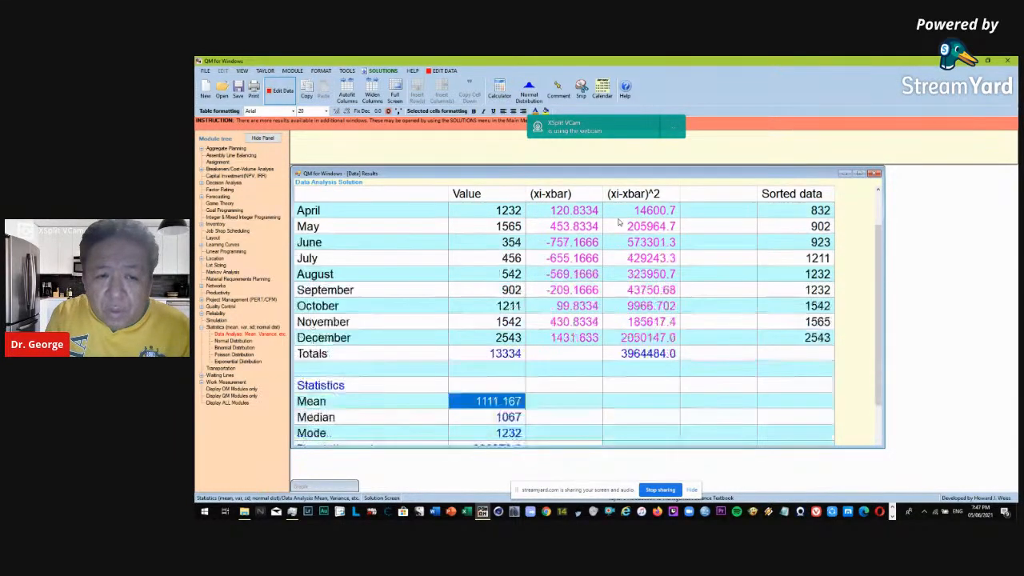
# Review the median, mode, population variance, population standard deviation and maximum, along with the sorted data column.
pyautogui.click(473, 419)
pyautogui.click(473, 434)
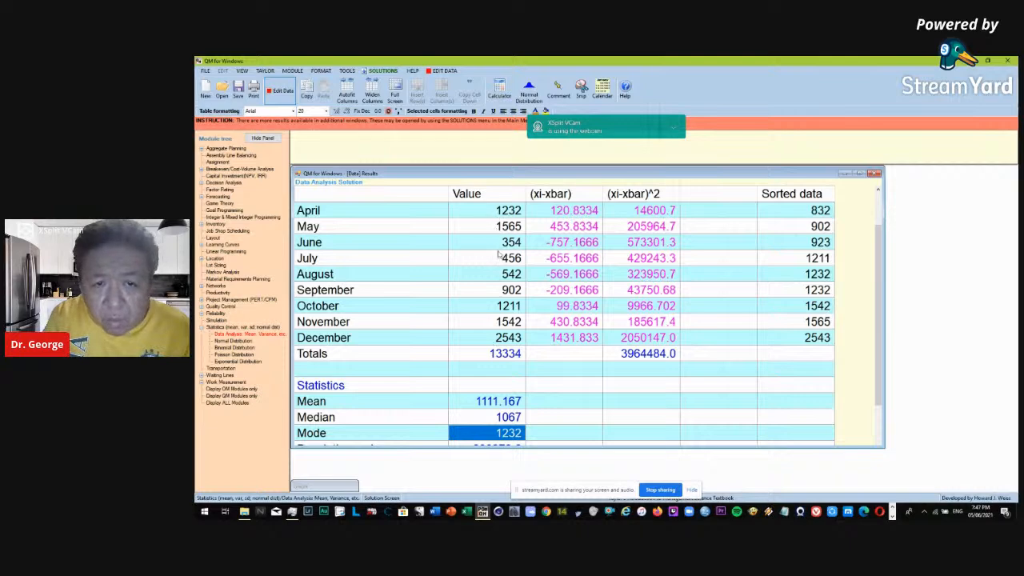
pyautogui.scroll(-1, 503, 386)
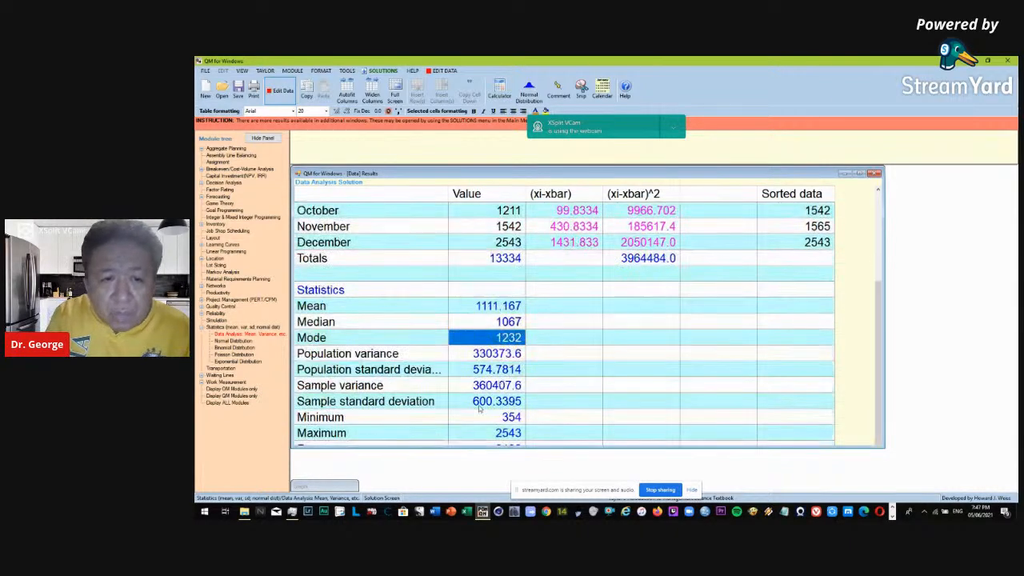
pyautogui.click(467, 357)
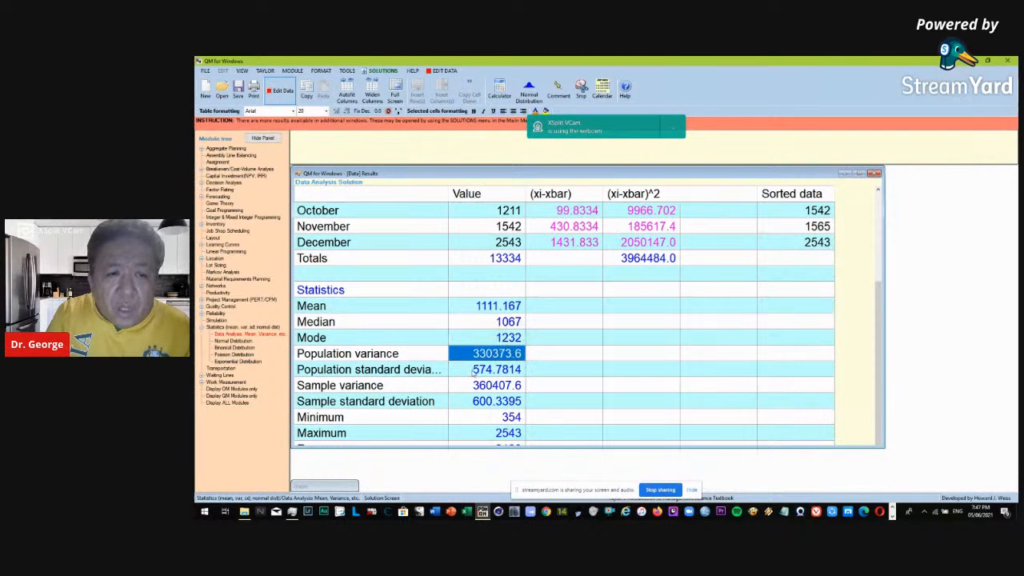
pyautogui.click(474, 373)
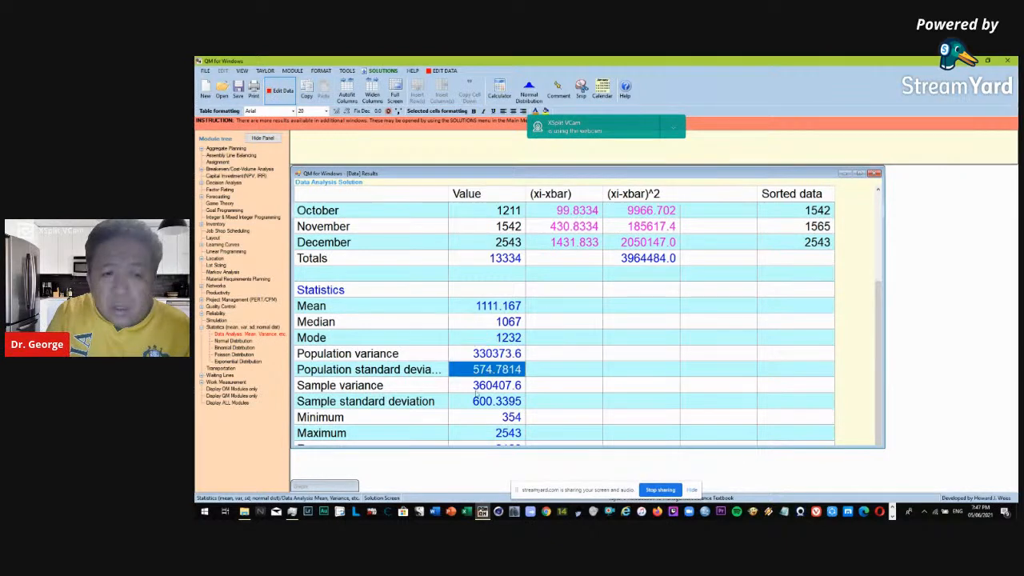
pyautogui.click(482, 432)
pyautogui.scroll(3, 644, 383)
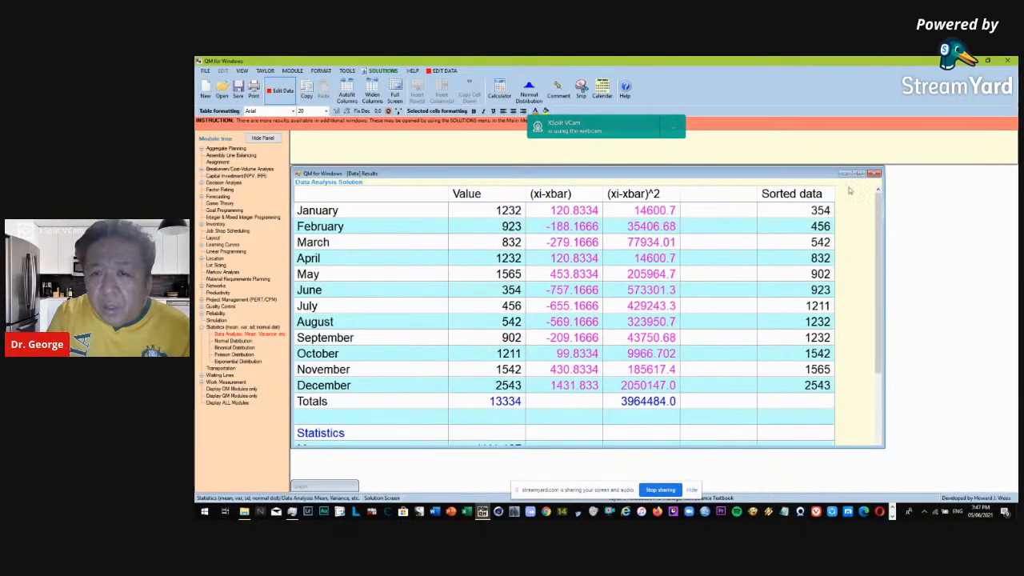
pyautogui.click(792, 211)
pyautogui.scroll(-3, 448, 349)
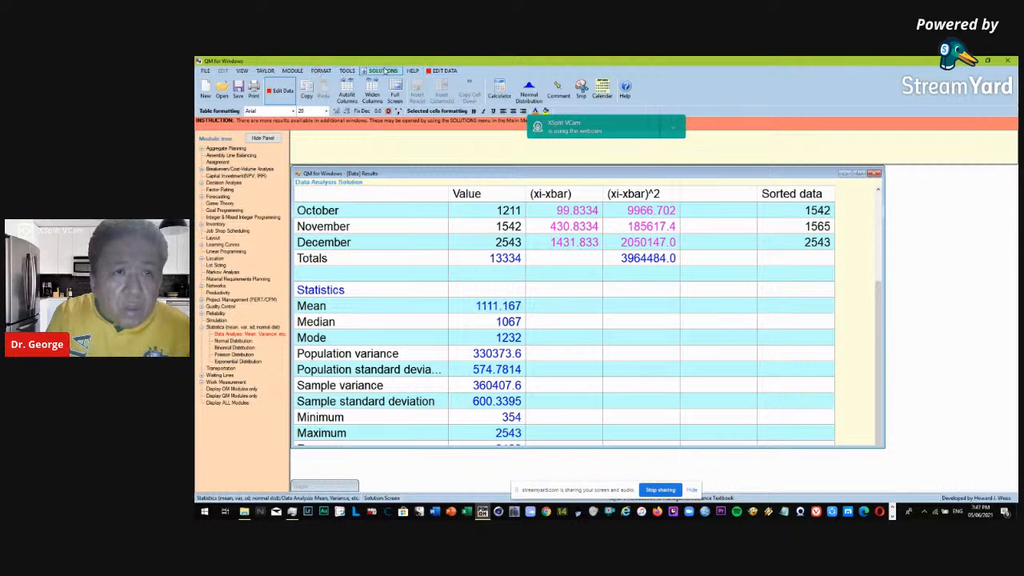
# Return to the data table, solve the data set again and open the graph of the results.
pyautogui.click(441, 71)
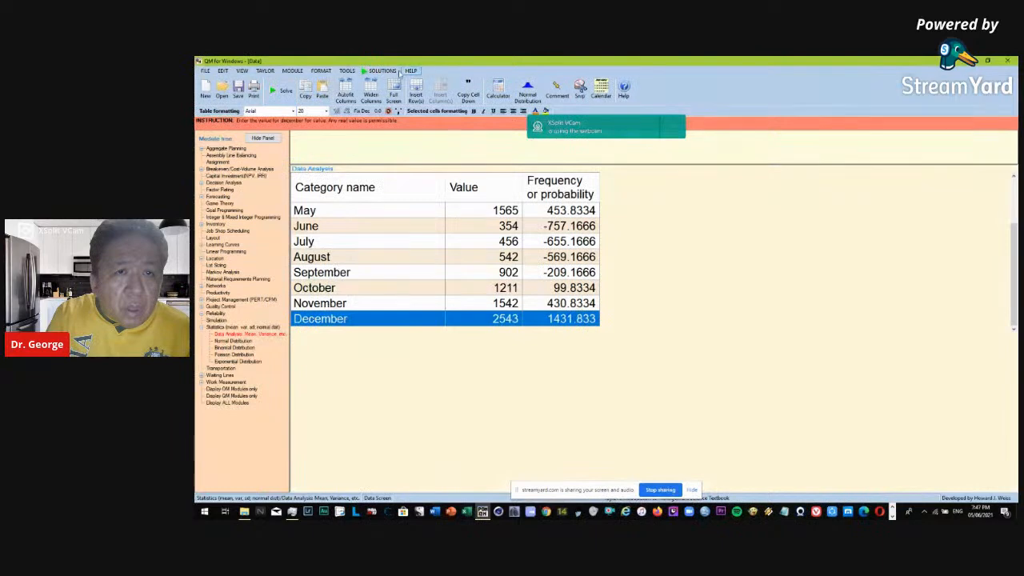
pyautogui.click(280, 91)
pyautogui.click(383, 71)
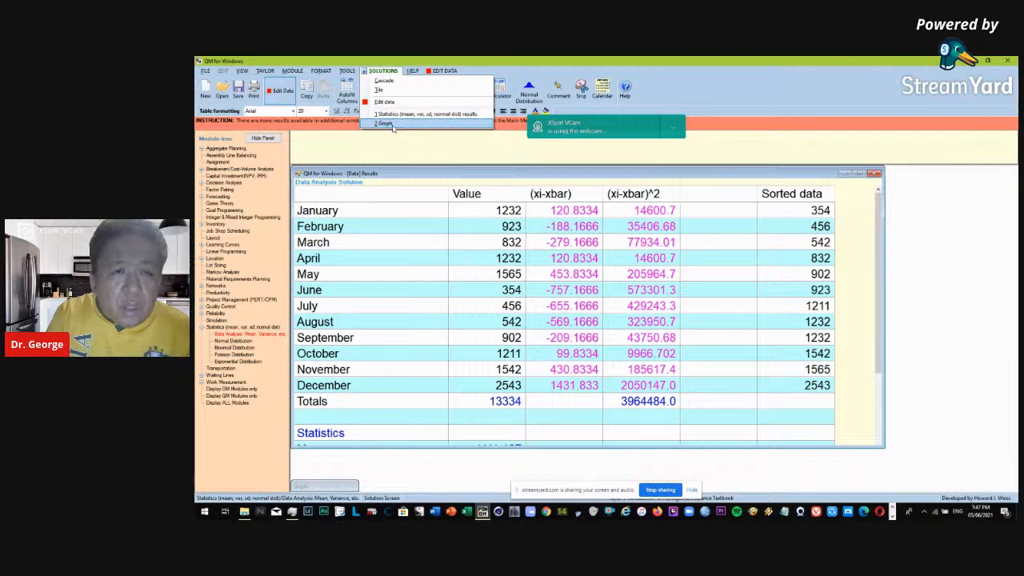
pyautogui.click(387, 124)
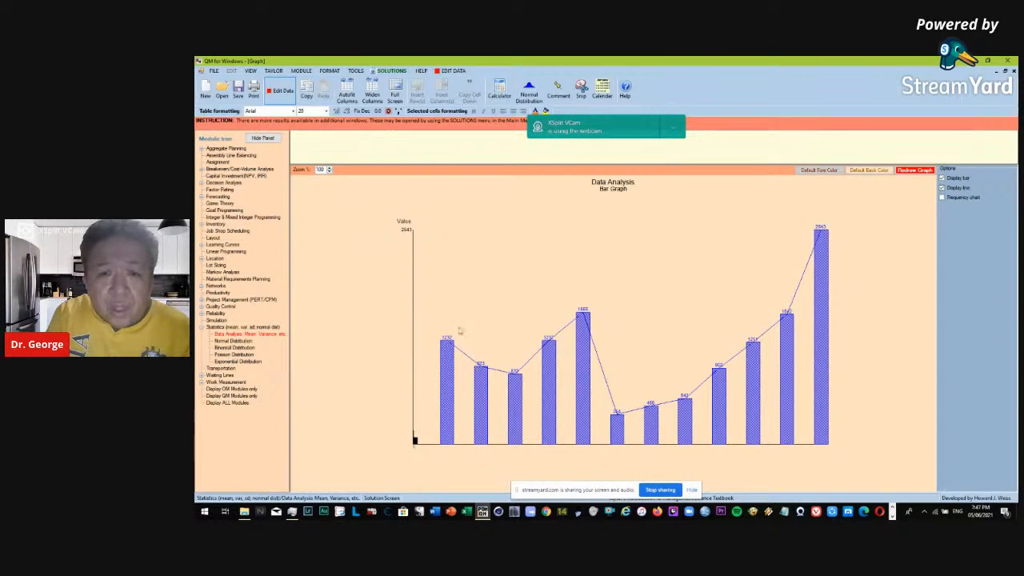
# Try out the bar and line display options of the Data Analysis graph.
pyautogui.click(965, 181)
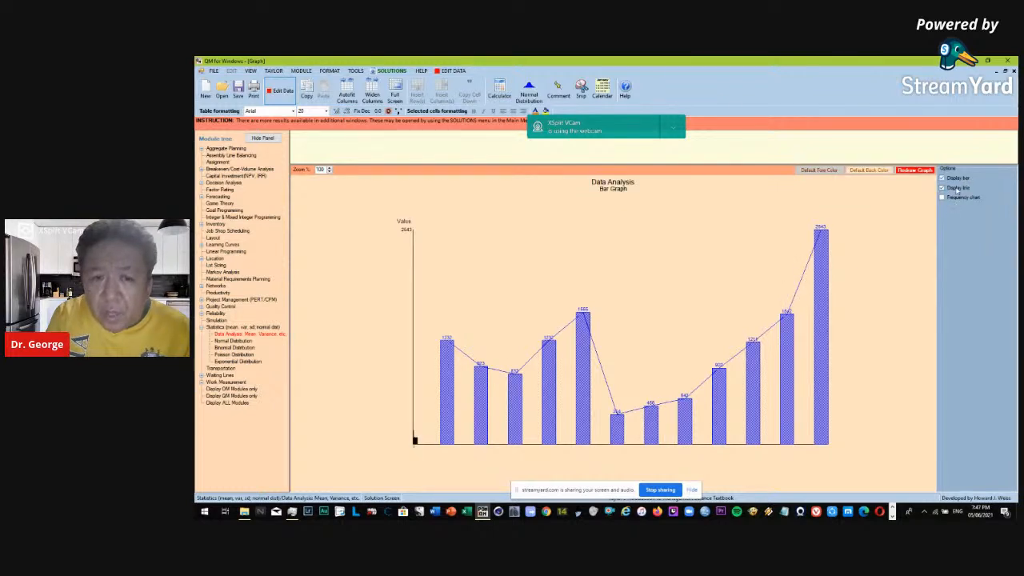
pyautogui.click(958, 188)
pyautogui.click(958, 188)
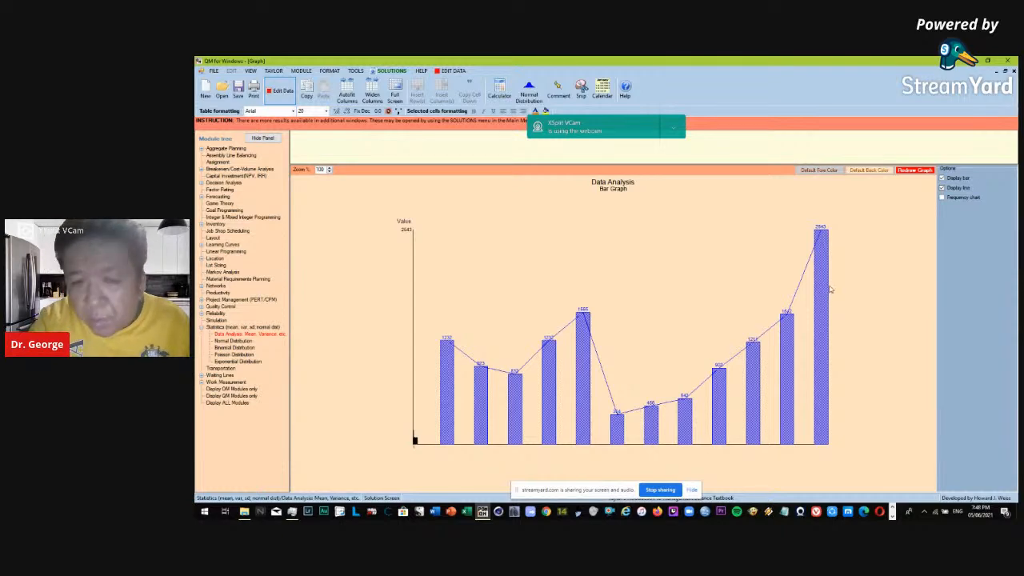
# Capture the bar graph area, mark the May to December bars with a red rectangle and a diagonal line, and discard the capture.
pyautogui.press('super+shift+s')
pyautogui.moveTo(349, 181)
pyautogui.mouseDown()
pyautogui.moveTo(855, 414)
pyautogui.moveTo(904, 458)
pyautogui.mouseUp()
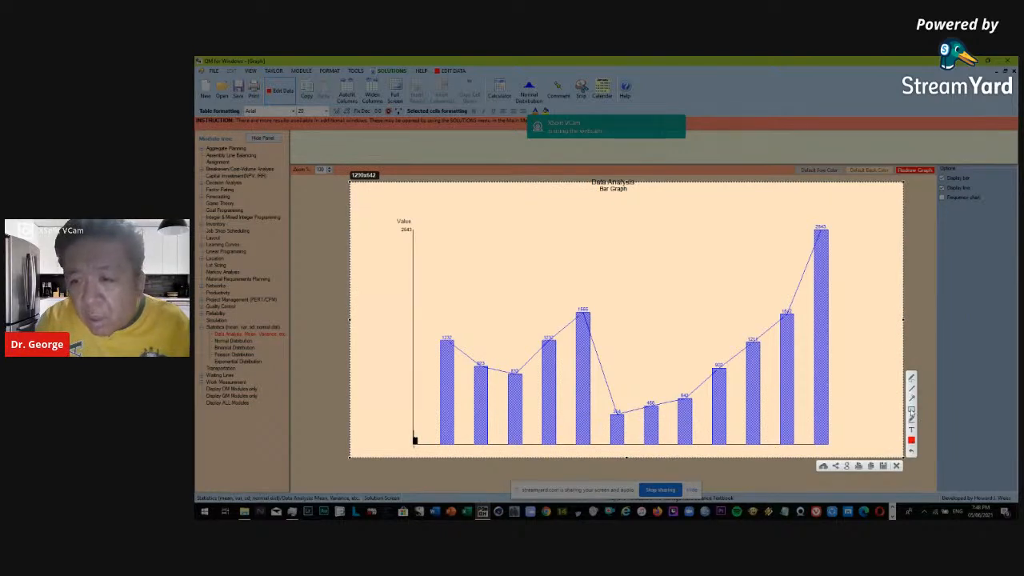
pyautogui.moveTo(564, 216)
pyautogui.mouseDown()
pyautogui.moveTo(590, 258)
pyautogui.moveTo(872, 395)
pyautogui.moveTo(852, 407)
pyautogui.mouseUp()
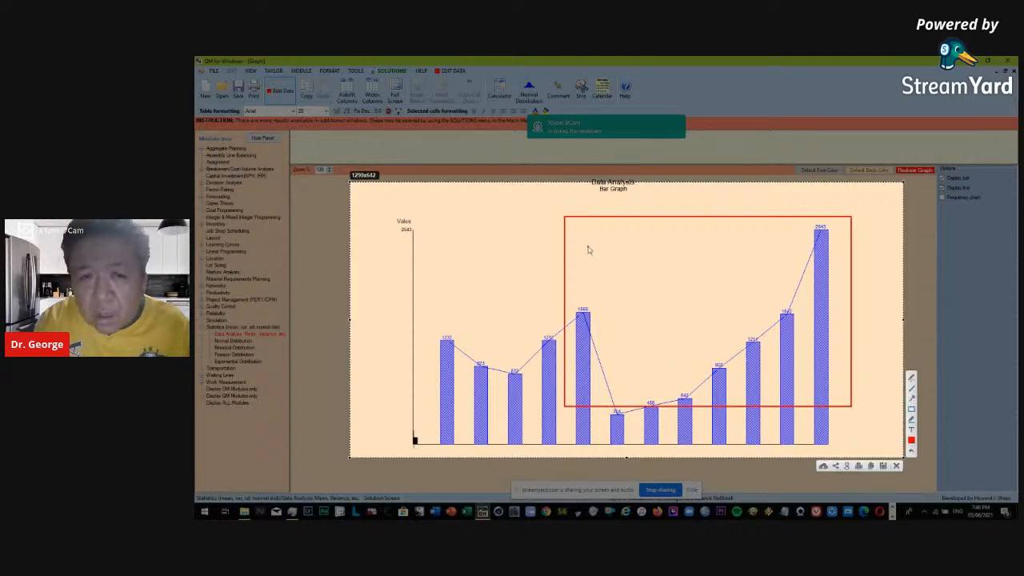
pyautogui.moveTo(581, 232); pyautogui.dragTo(815, 383)
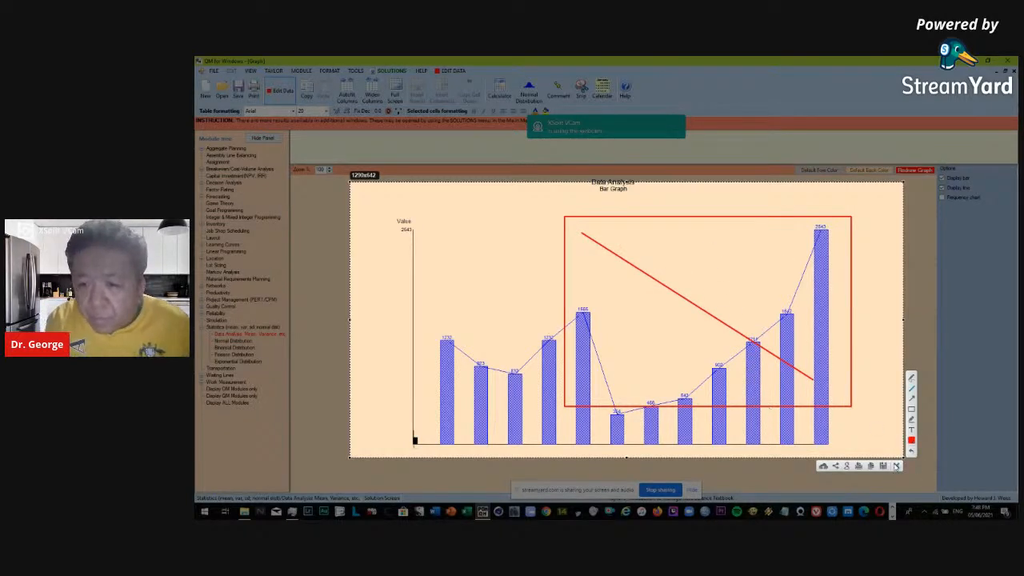
pyautogui.click(896, 466)
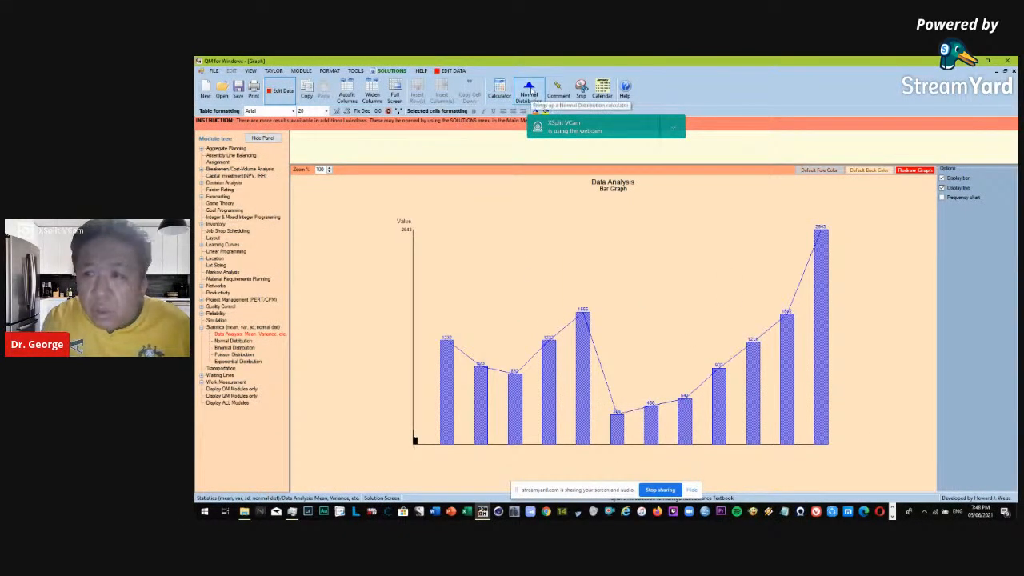
# Compute the two-tailed values for 95% probability in the Normal Distribution Calculator, view the normal table and close the calculator.
pyautogui.click(530, 90)
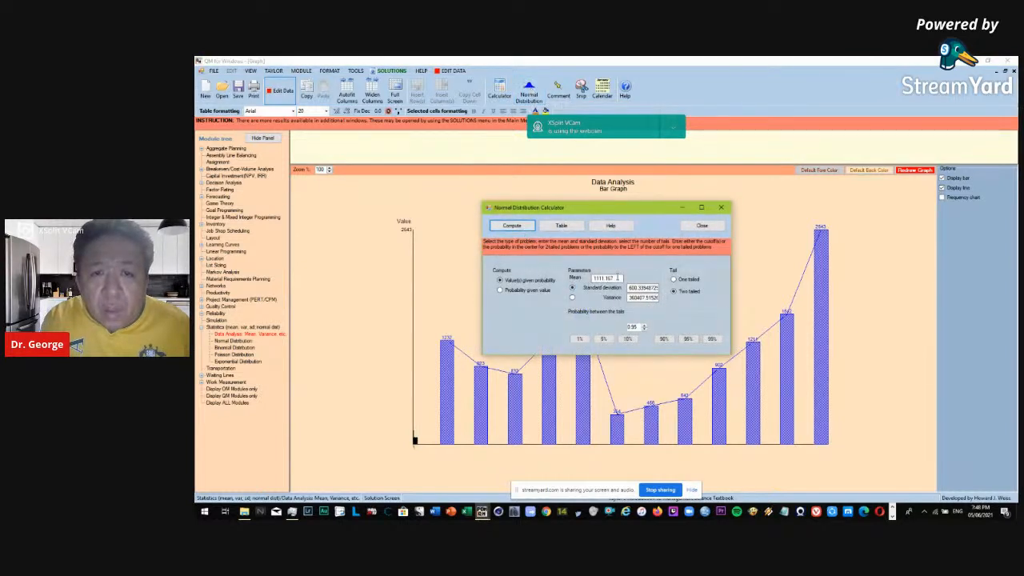
pyautogui.click(617, 278)
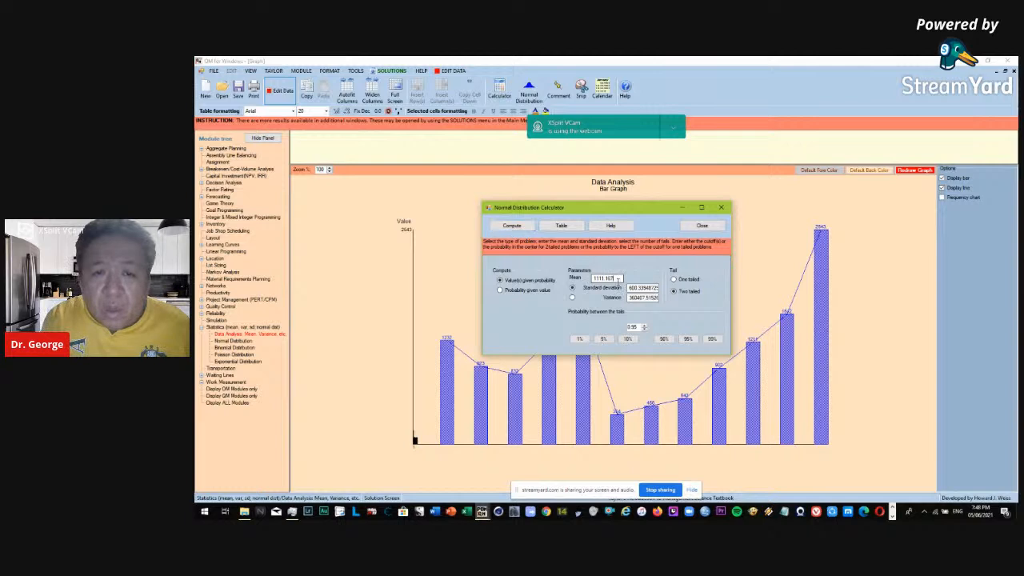
pyautogui.moveTo(617, 278); pyautogui.dragTo(593, 279)
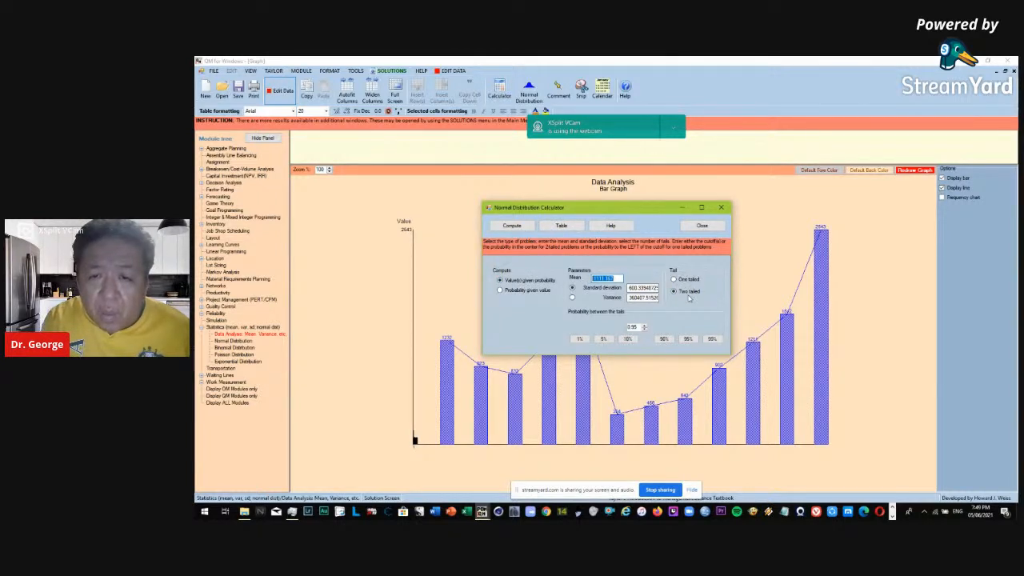
pyautogui.click(690, 341)
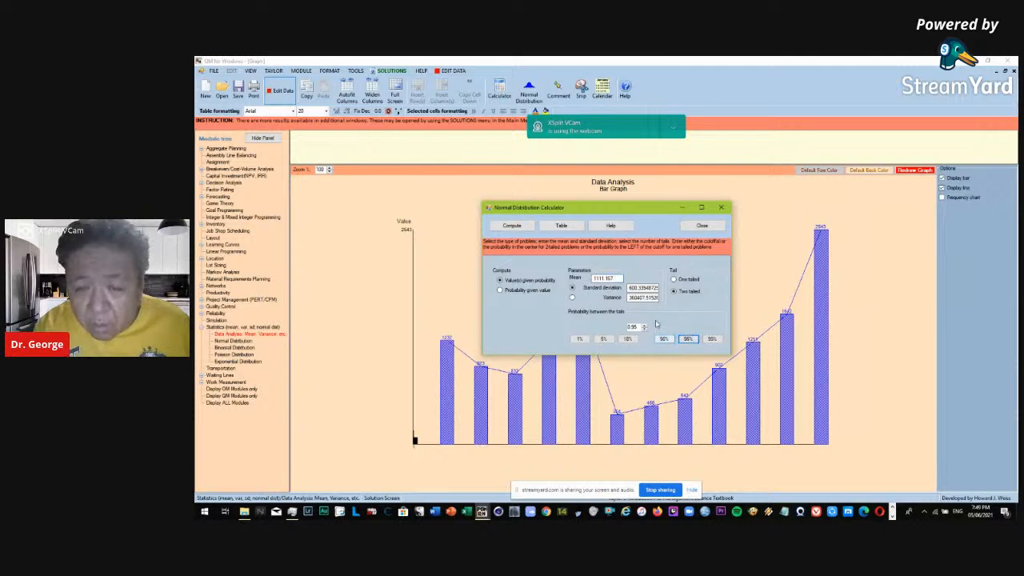
pyautogui.click(512, 226)
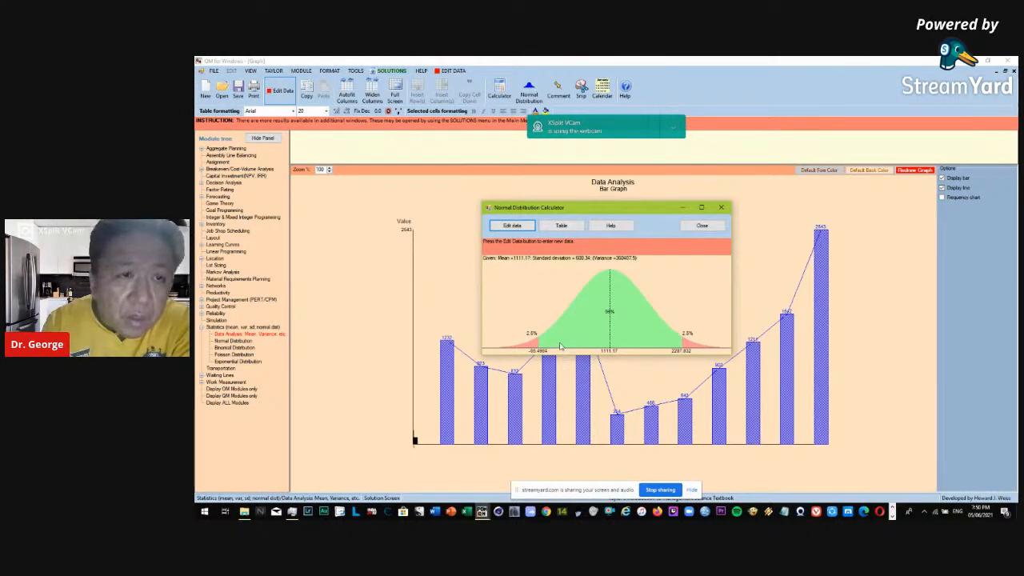
pyautogui.click(563, 226)
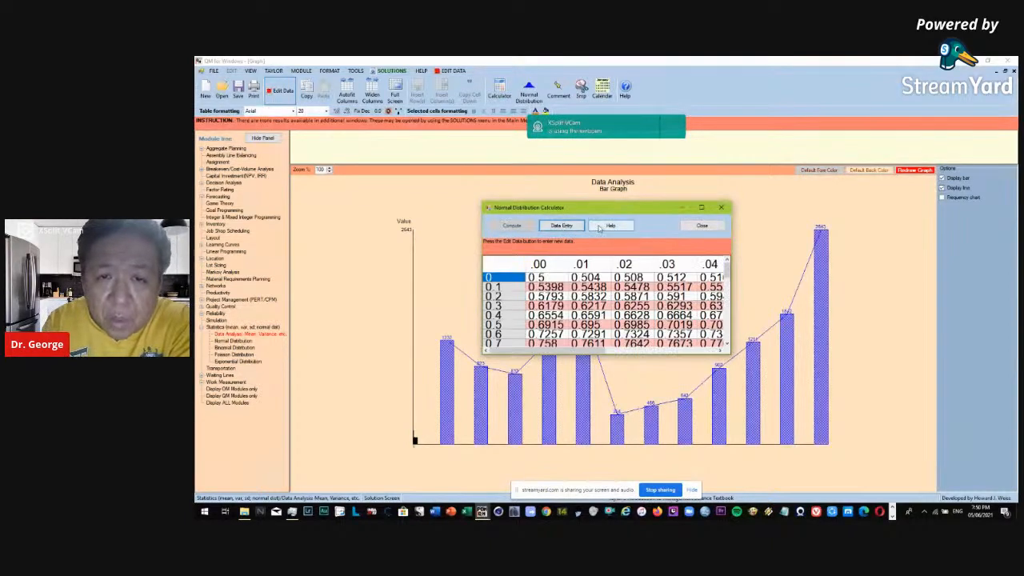
pyautogui.click(702, 227)
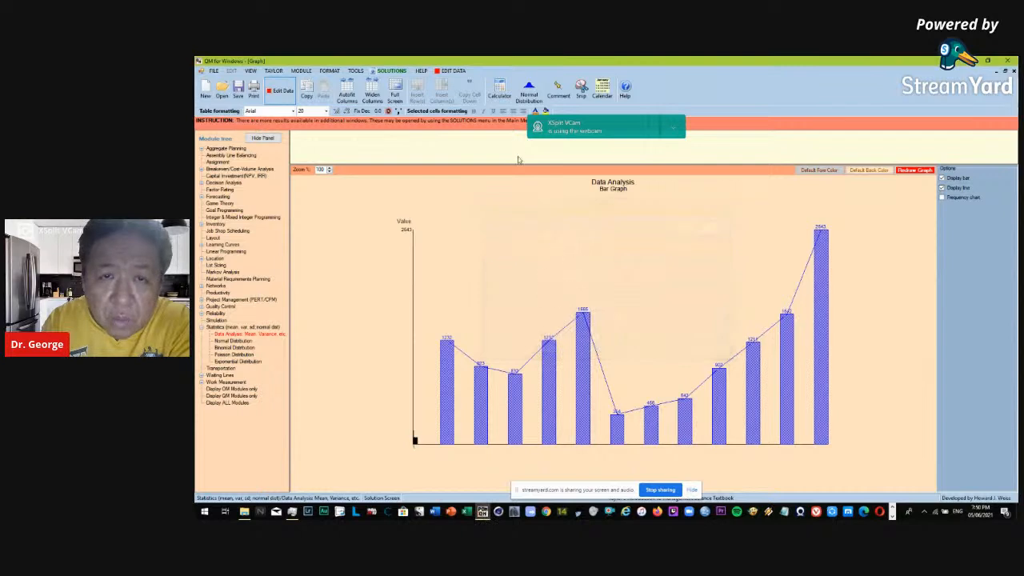
# Compute the two-tailed values for 90% probability in the Normal Distribution Calculator and move the resulting curve off the bar graph.
pyautogui.click(538, 90)
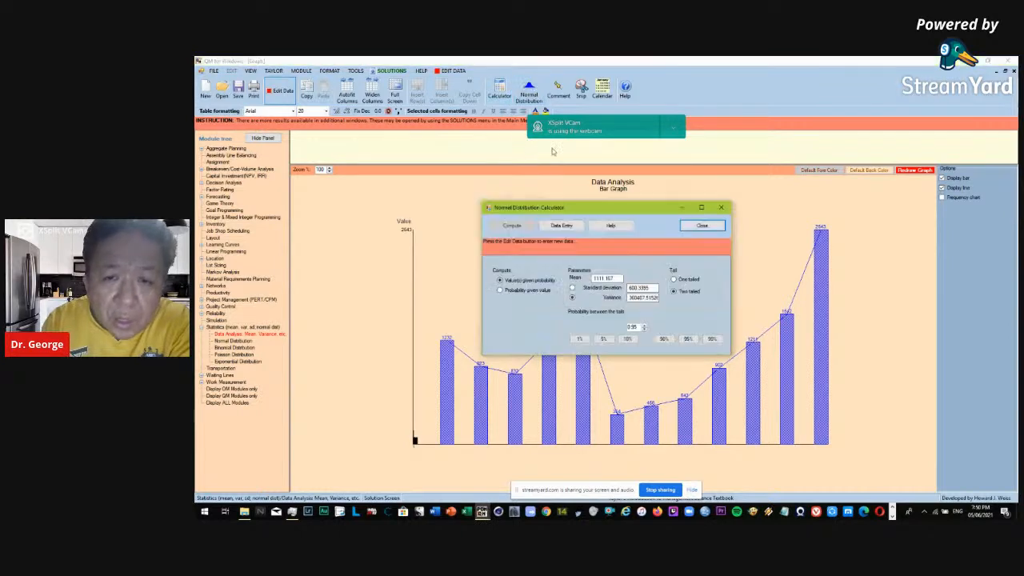
pyautogui.click(663, 340)
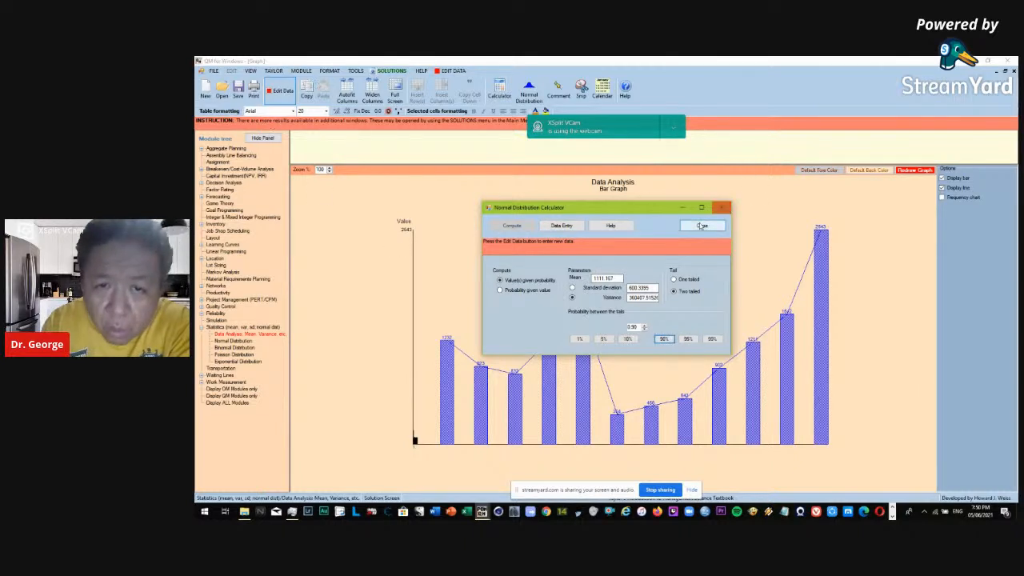
pyautogui.click(520, 228)
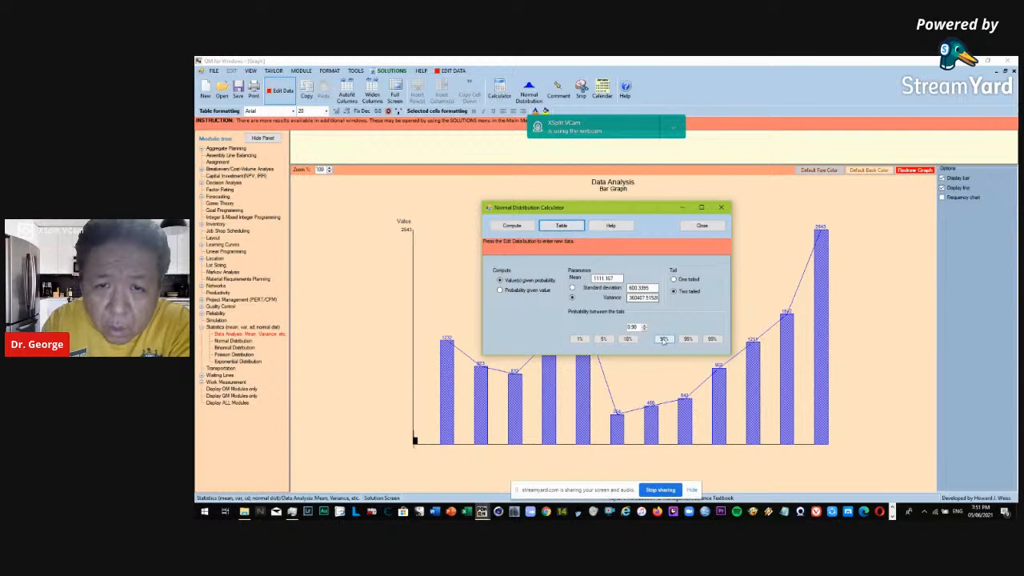
pyautogui.click(524, 231)
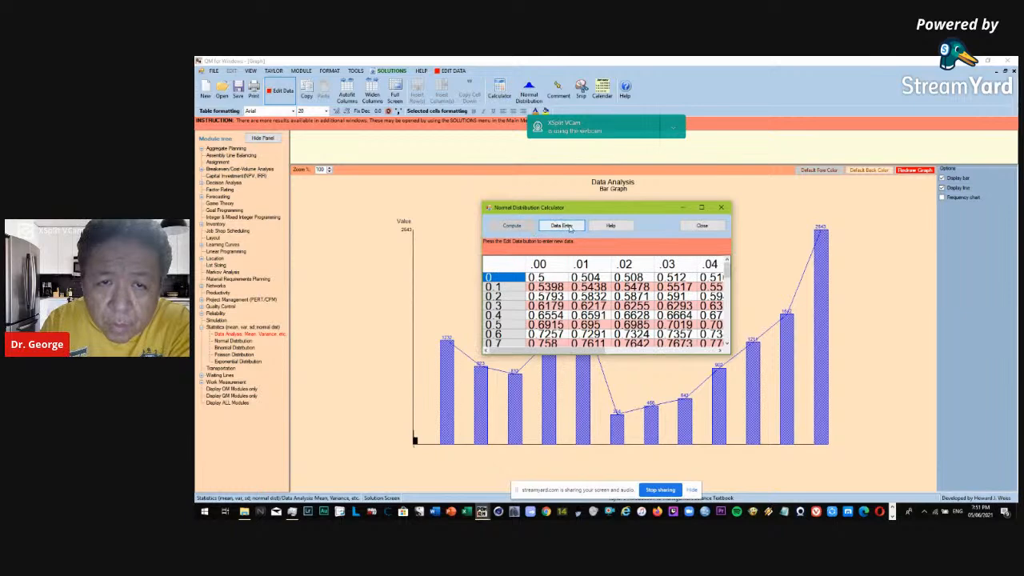
pyautogui.click(557, 228)
pyautogui.click(513, 227)
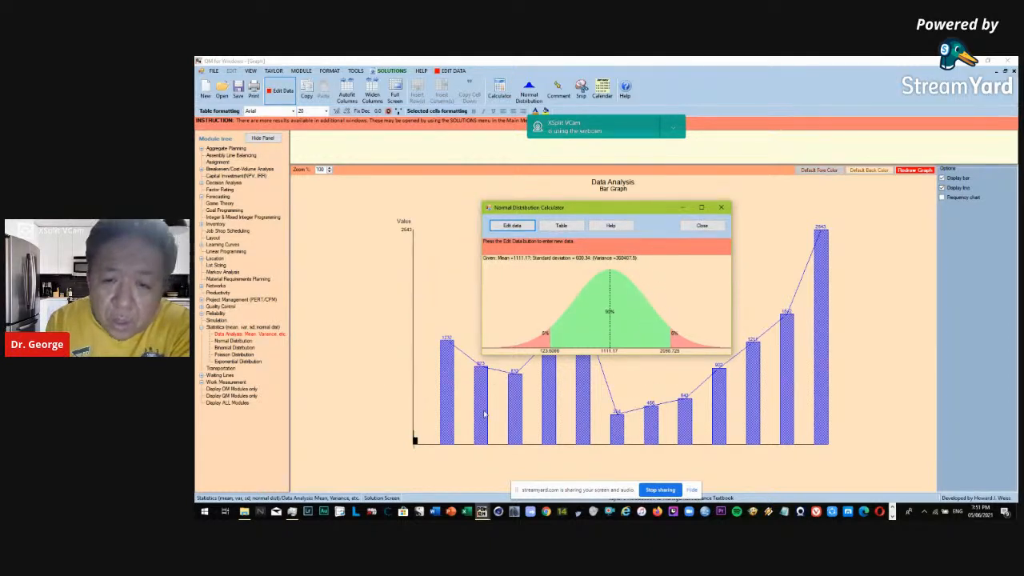
pyautogui.moveTo(576, 208); pyautogui.dragTo(332, 163)
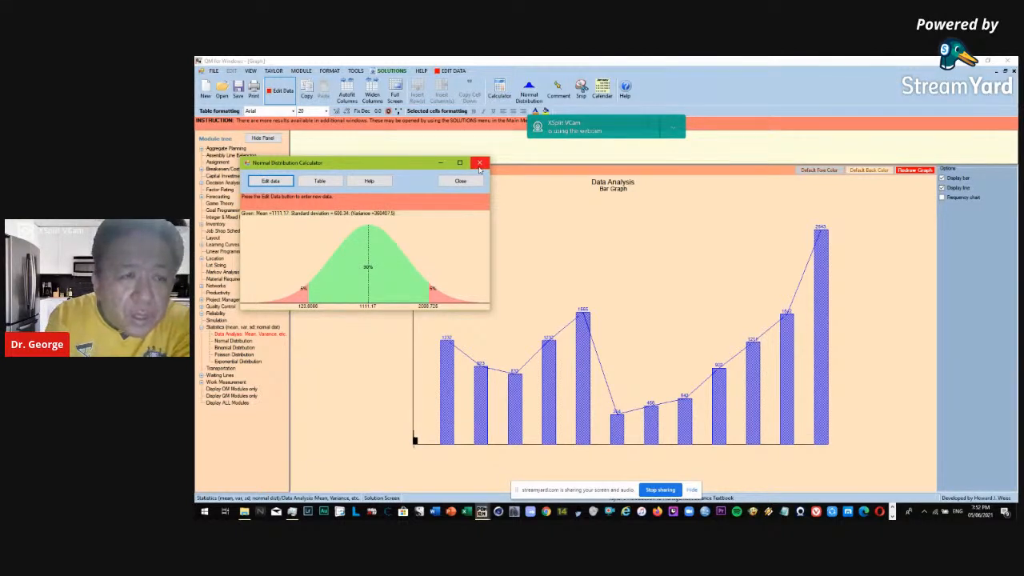
# Compute the probability between the two cutoffs 900 and 1350 in the Normal Distribution Calculator and reposition its window over the graph.
pyautogui.click(271, 181)
pyautogui.click(279, 246)
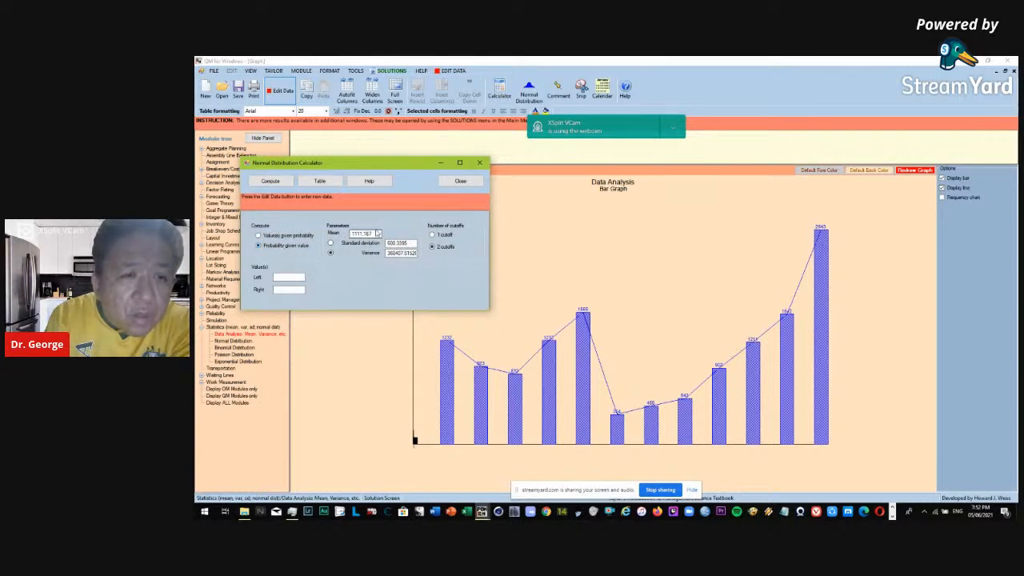
pyautogui.moveTo(356, 163); pyautogui.dragTo(560, 200)
pyautogui.click(492, 315)
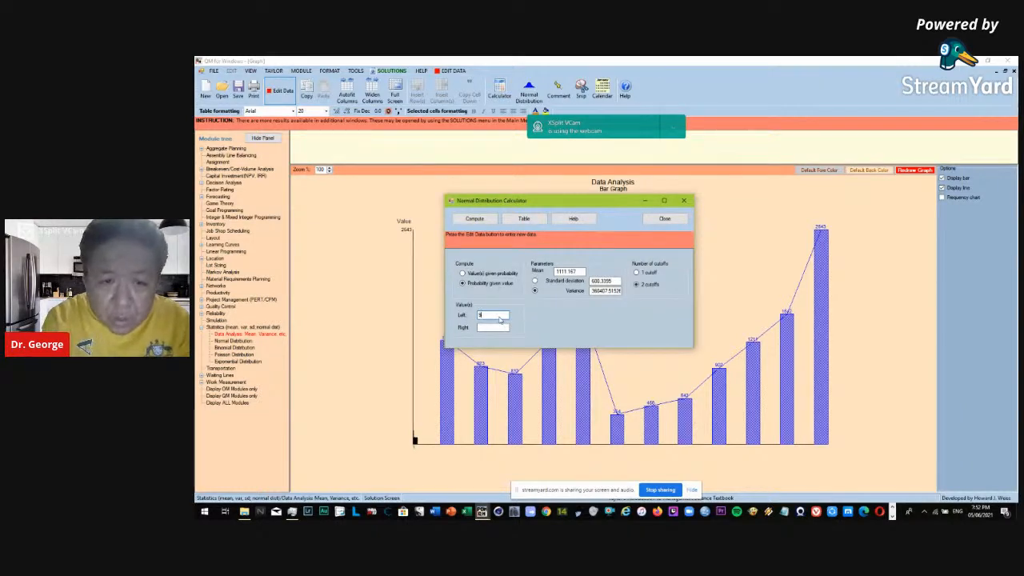
pyautogui.write('00')
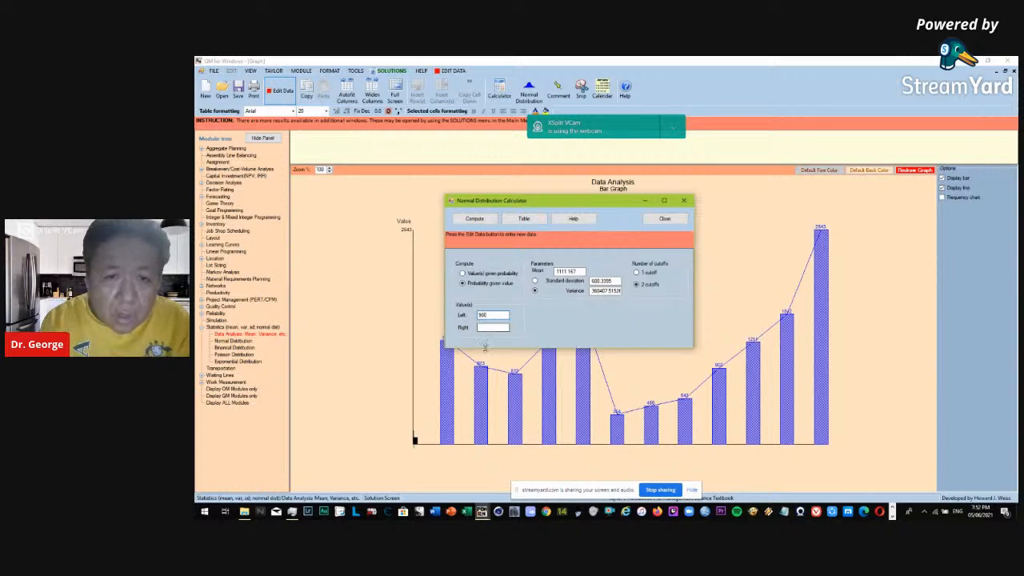
pyautogui.write('1350')
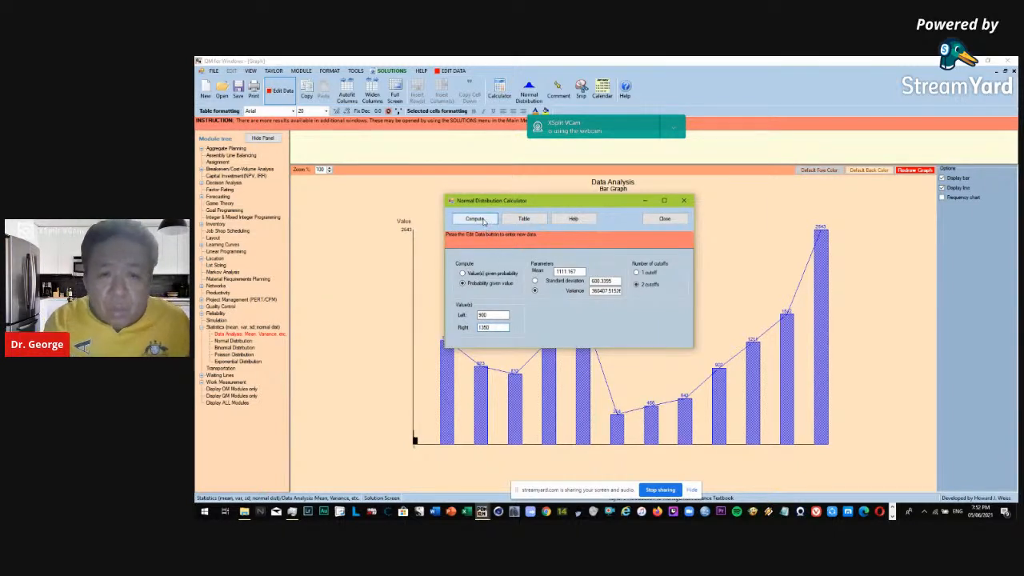
pyautogui.doubleClick(568, 271)
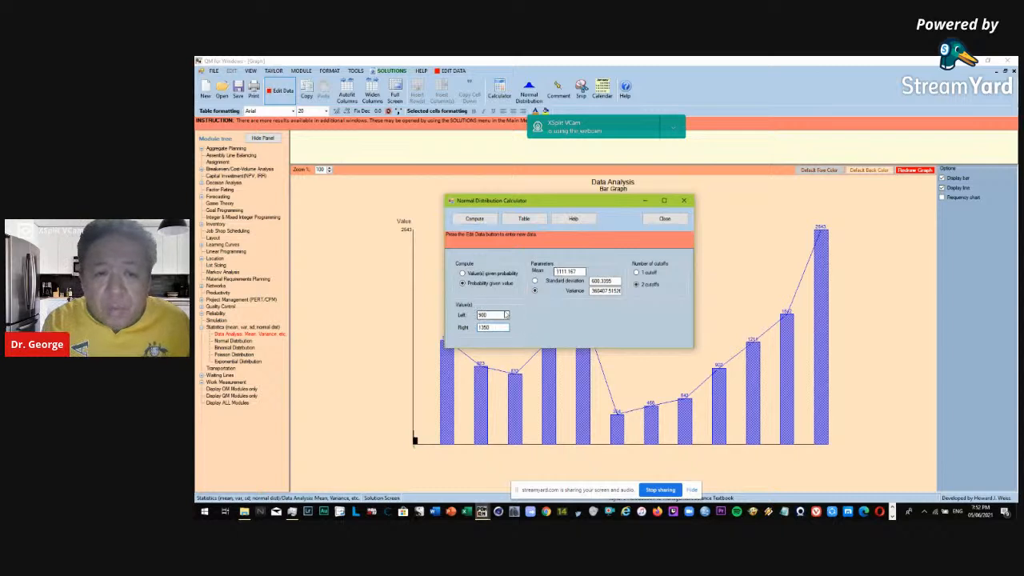
pyautogui.click(477, 220)
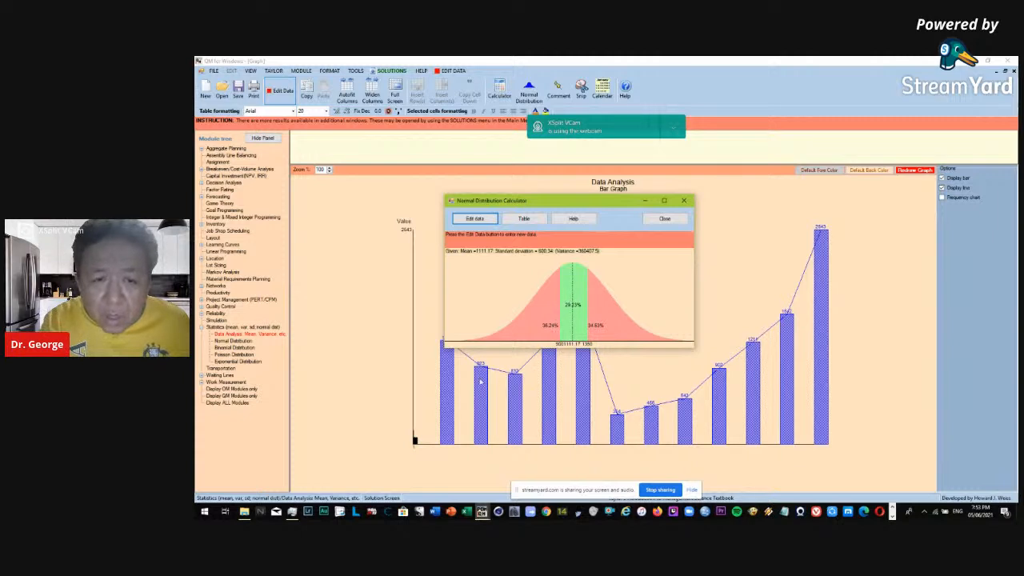
pyautogui.moveTo(544, 202); pyautogui.dragTo(619, 177)
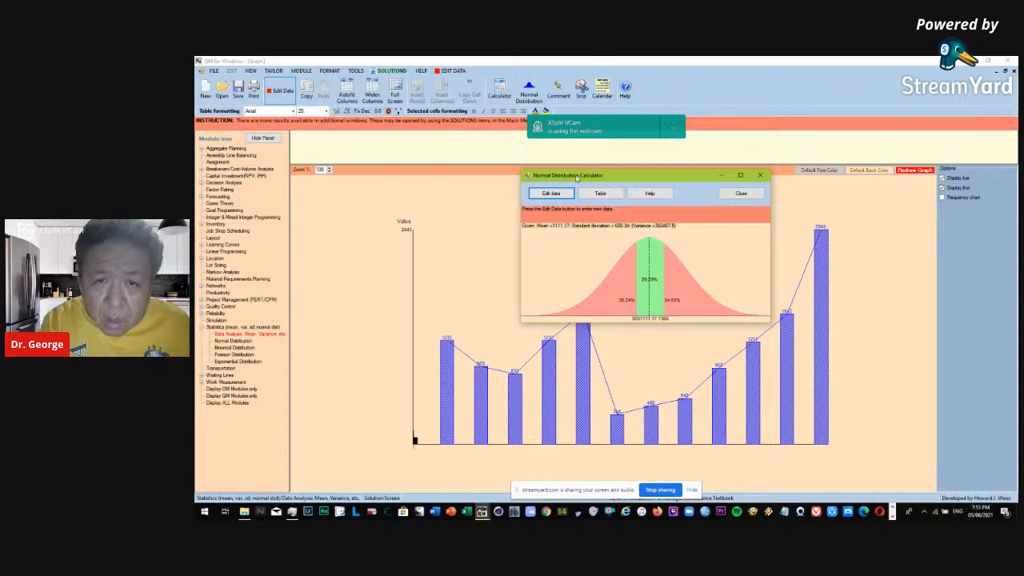
pyautogui.moveTo(576, 178); pyautogui.dragTo(449, 162)
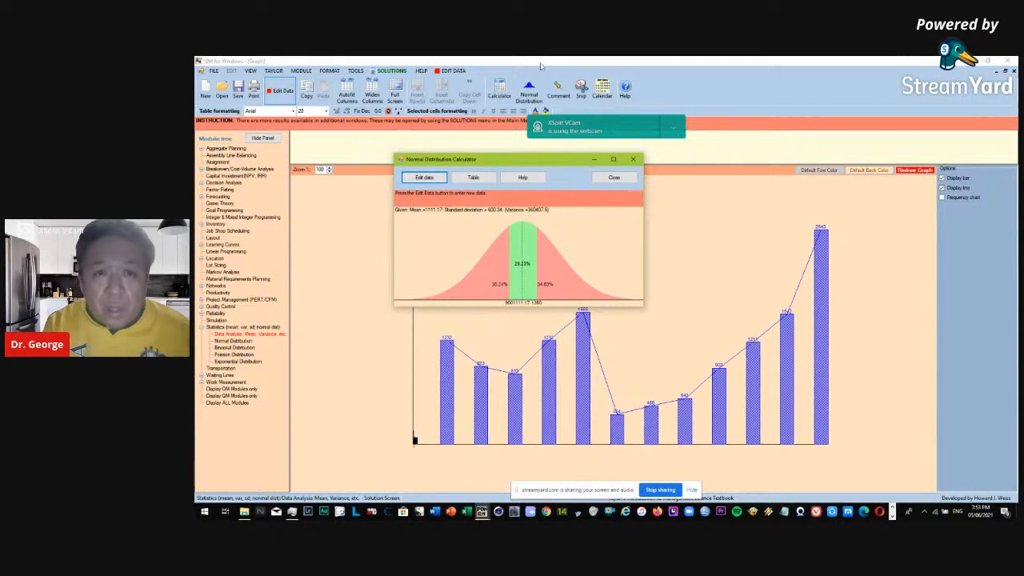
# Divide 5 by 12 in the Windows Calculator and close it.
pyautogui.click(501, 86)
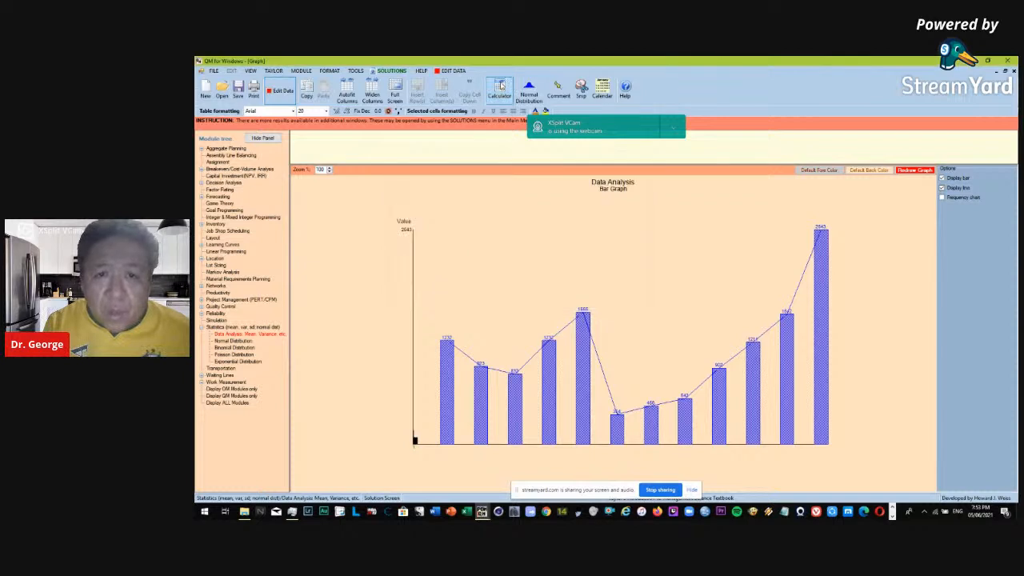
pyautogui.click(502, 92)
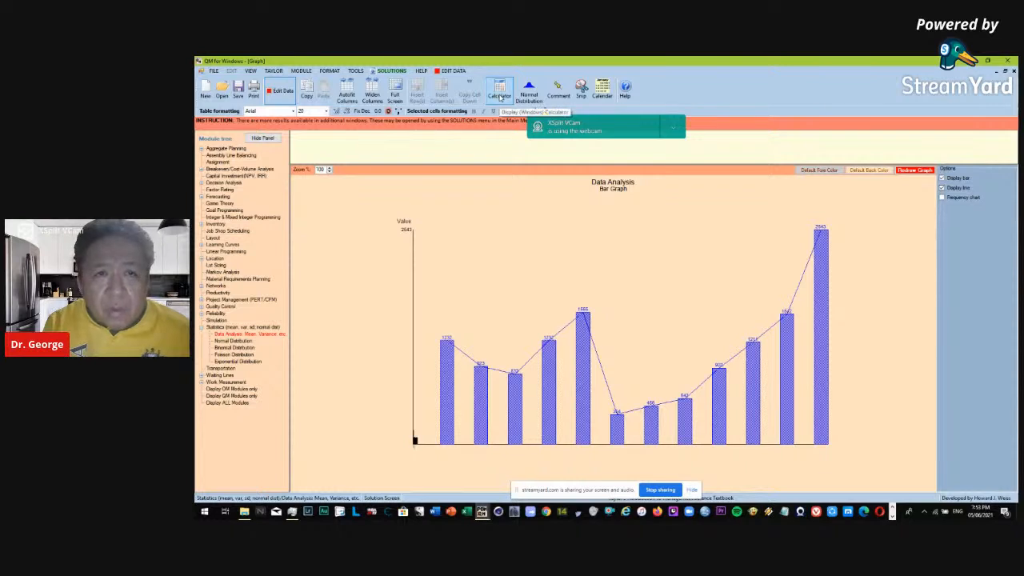
pyautogui.click(501, 97)
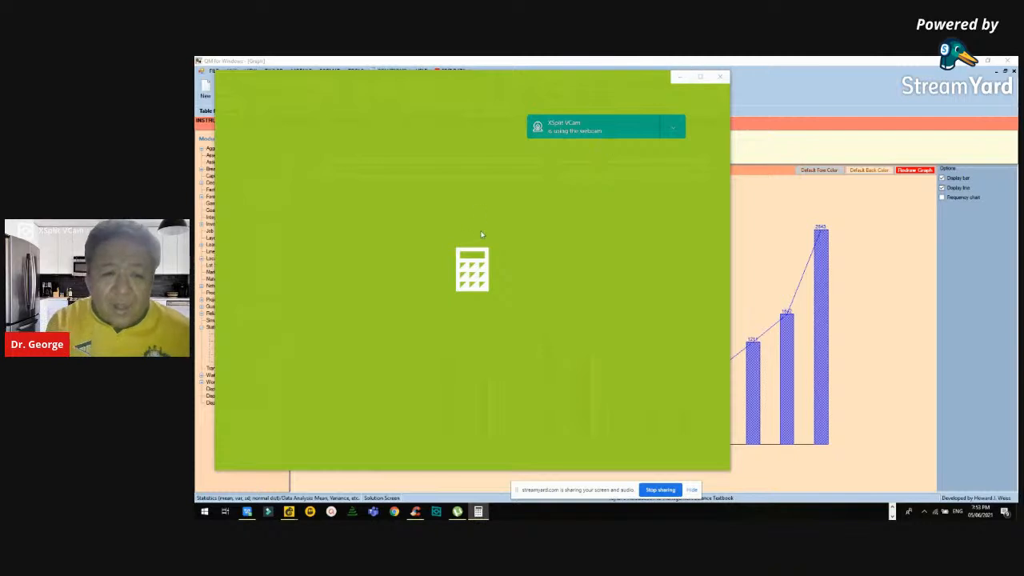
pyautogui.click(407, 333)
pyautogui.click(551, 243)
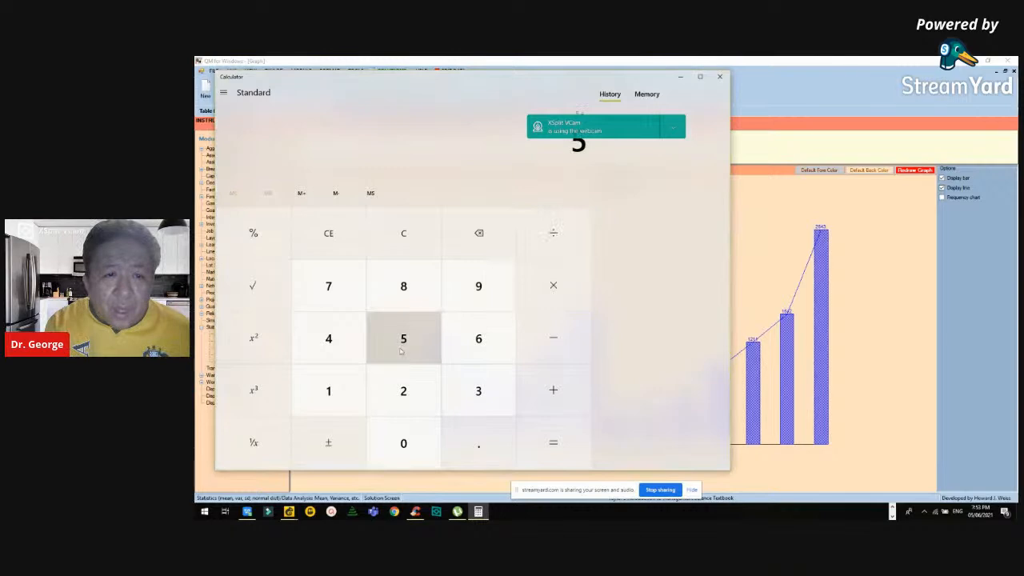
pyautogui.click(328, 389)
pyautogui.click(405, 389)
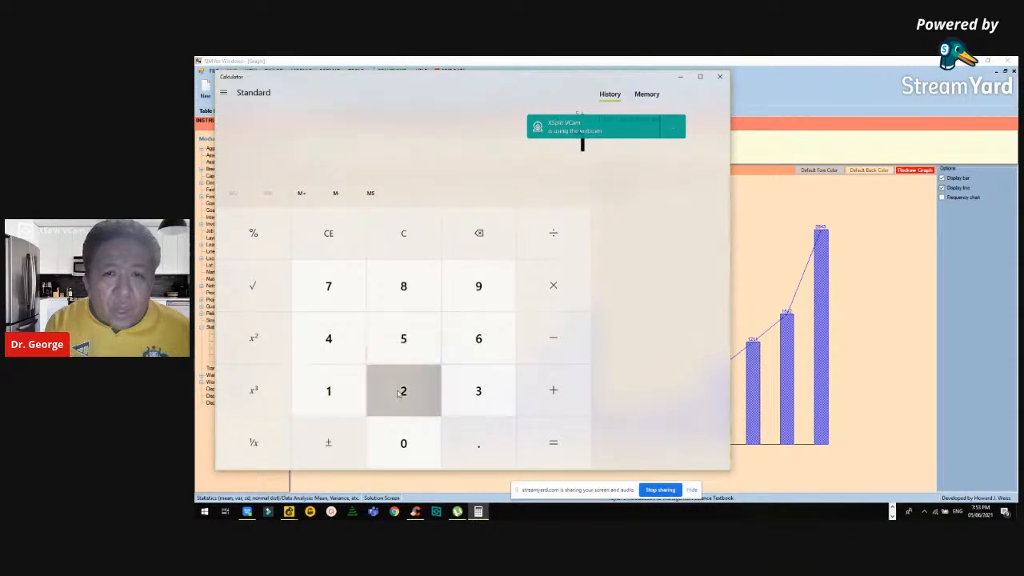
pyautogui.click(554, 443)
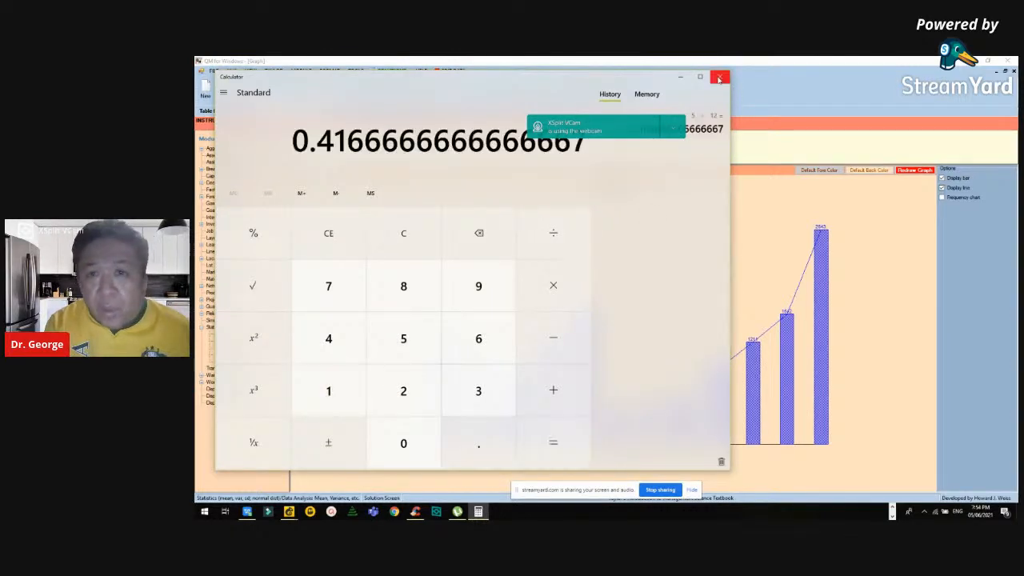
pyautogui.click(718, 78)
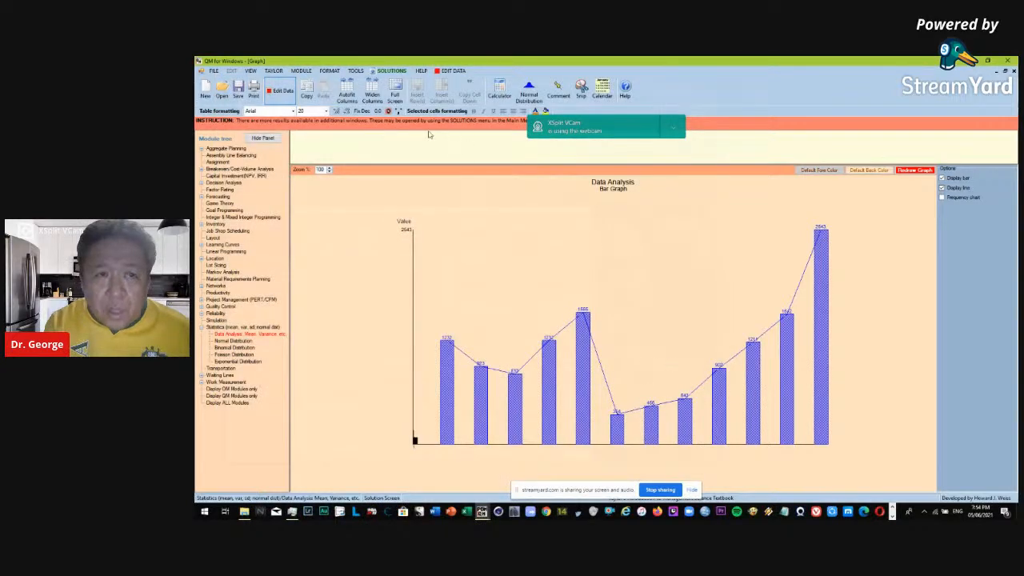
# Return to the data table and solve the data set again to show the Data Analysis Solution.
pyautogui.click(288, 92)
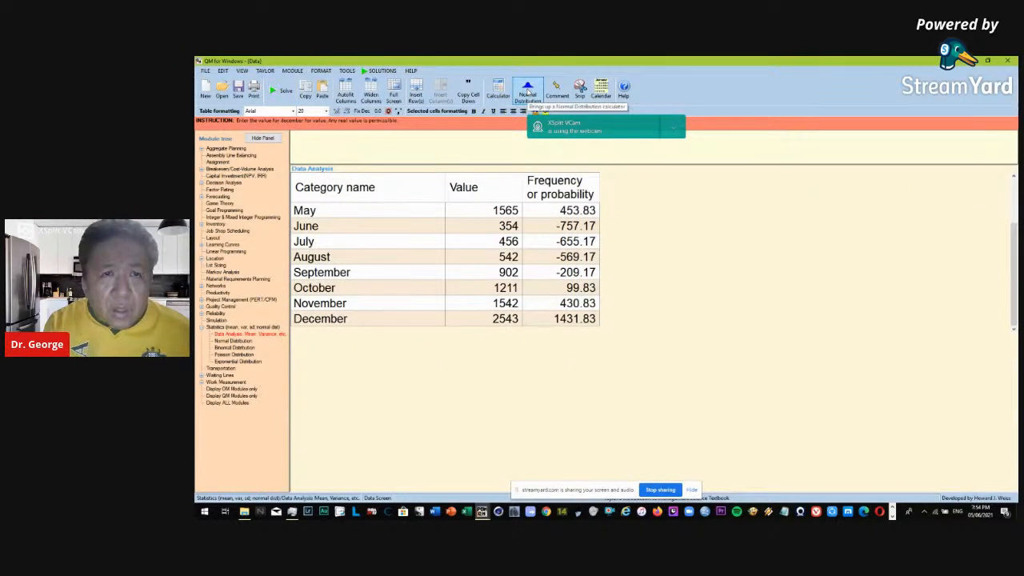
pyautogui.click(384, 72)
pyautogui.click(385, 72)
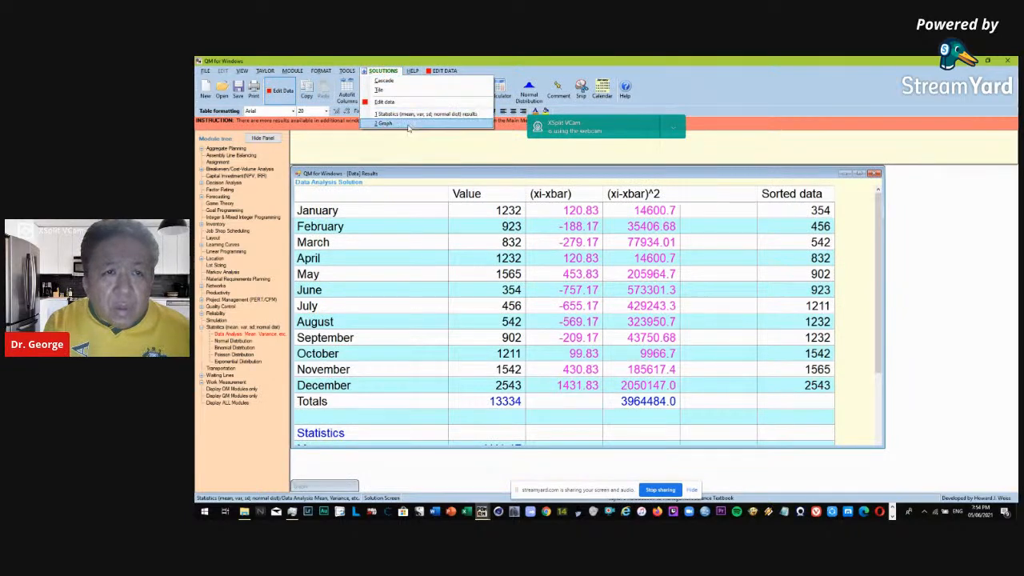
pyautogui.click(525, 100)
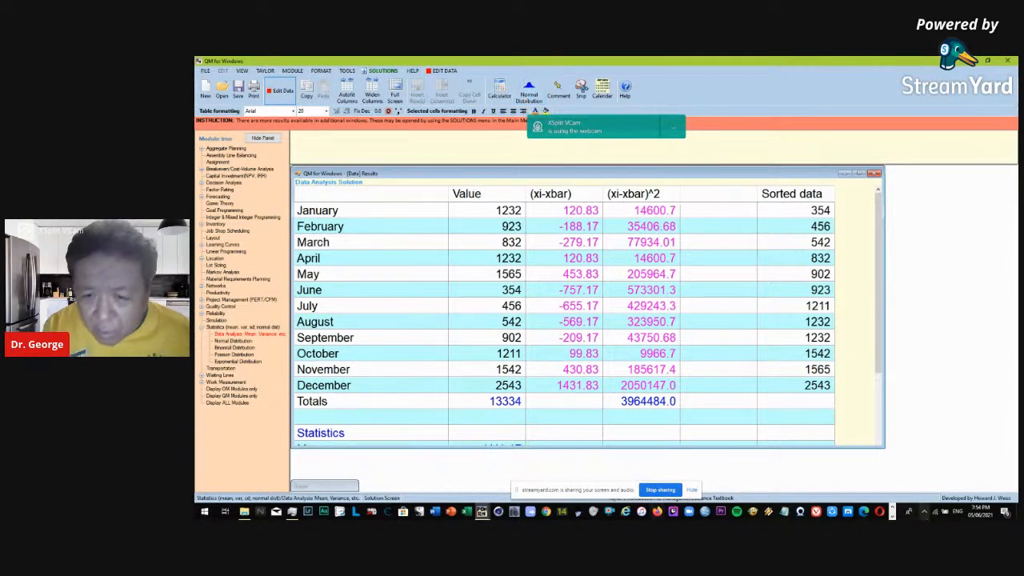
# Bring the open Normal Distribution Calculator back to the front, compare its curve with the solution table and close it.
pyautogui.click(893, 517)
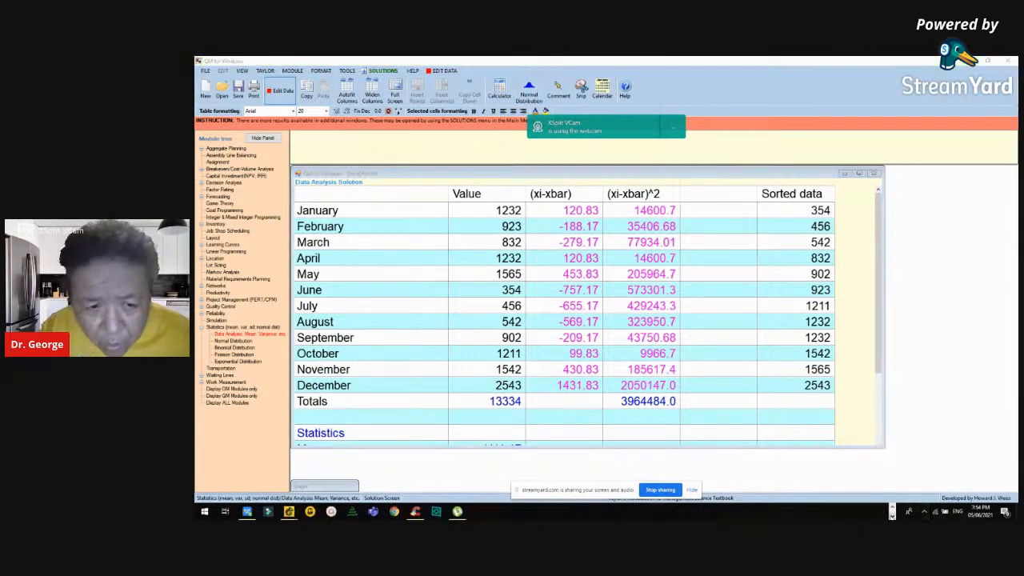
pyautogui.click(893, 507)
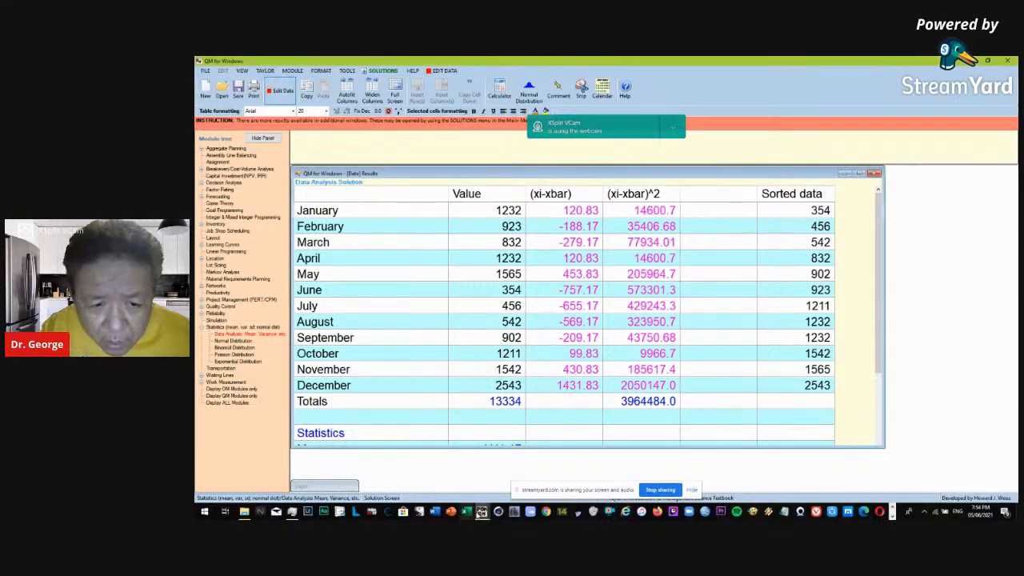
pyautogui.moveTo(483, 512)
pyautogui.click(515, 486)
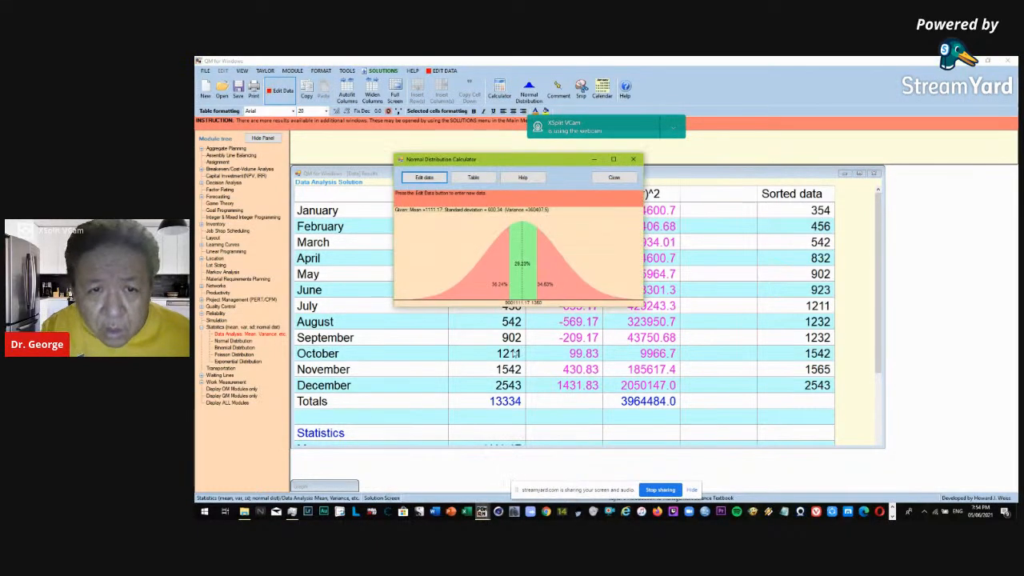
pyautogui.moveTo(505, 154); pyautogui.dragTo(394, 240)
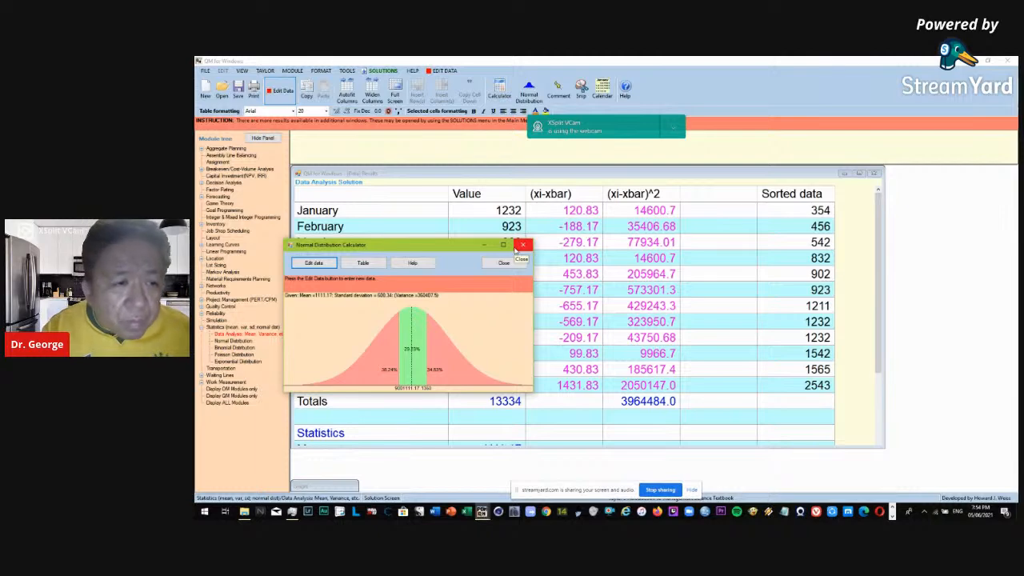
pyautogui.click(528, 246)
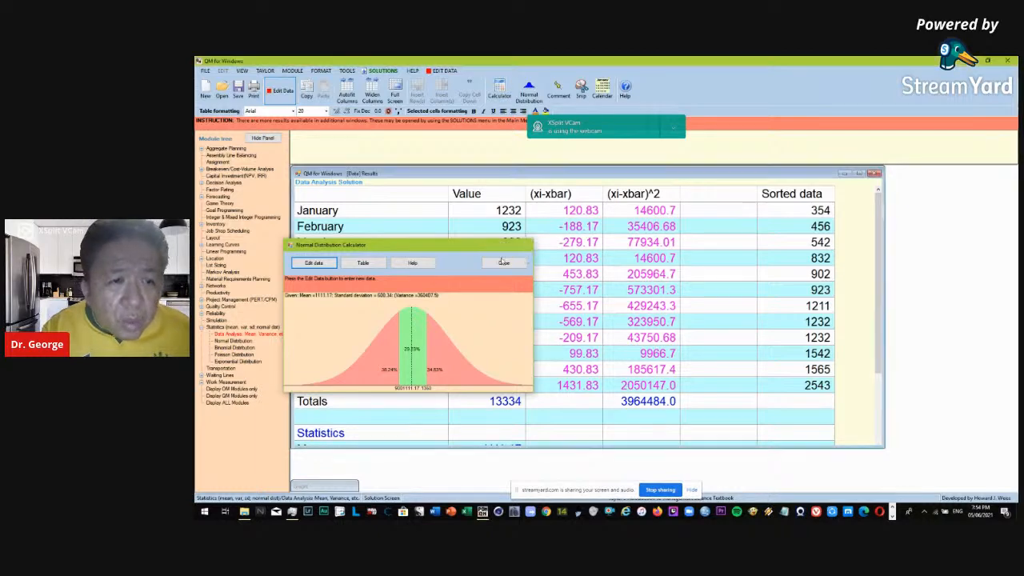
pyautogui.click(206, 92)
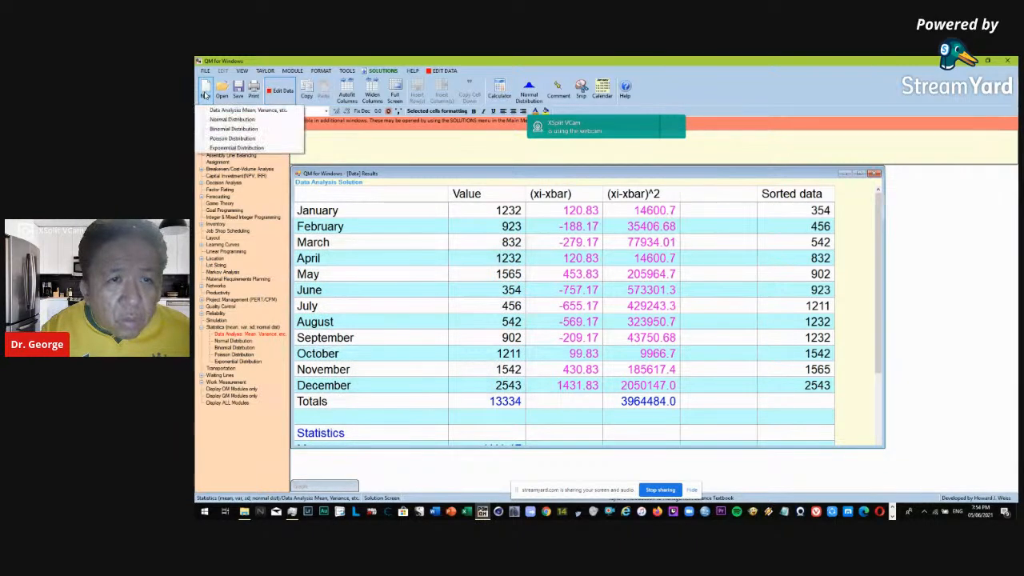
pyautogui.click(255, 120)
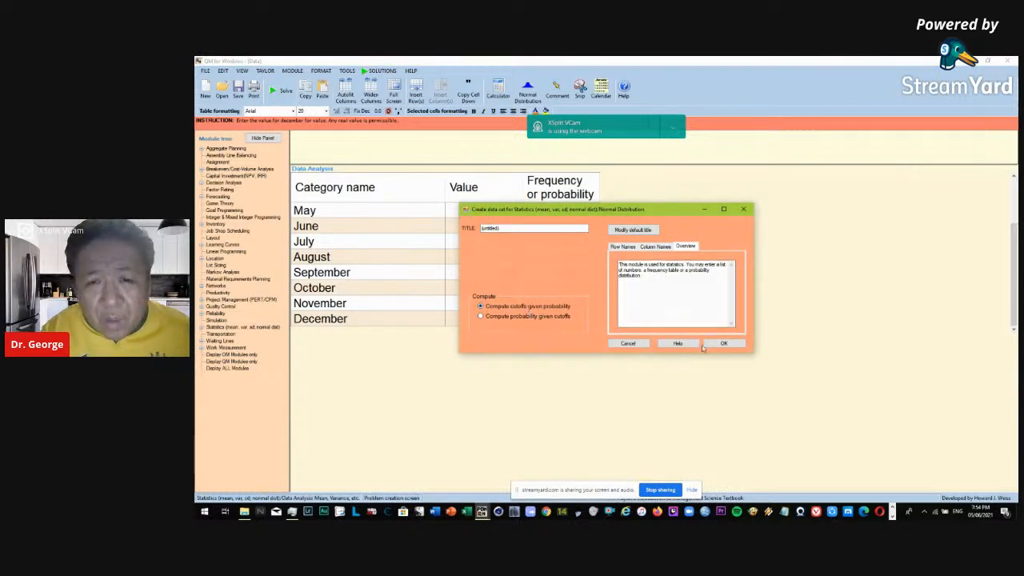
pyautogui.click(627, 343)
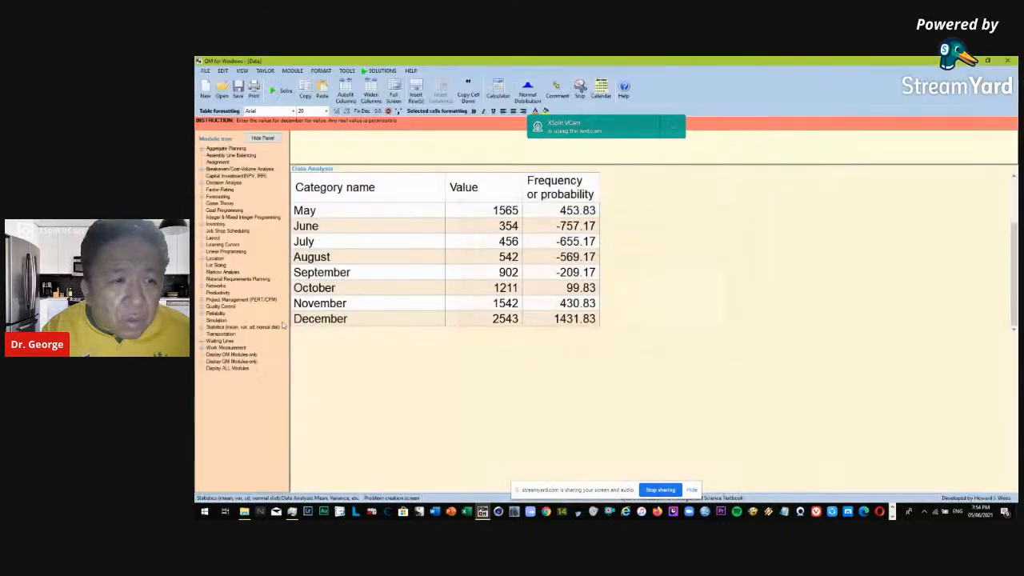
# Open the Statistics (mean, var, sd, normal dist) module and expand its list of submodules.
pyautogui.click(205, 87)
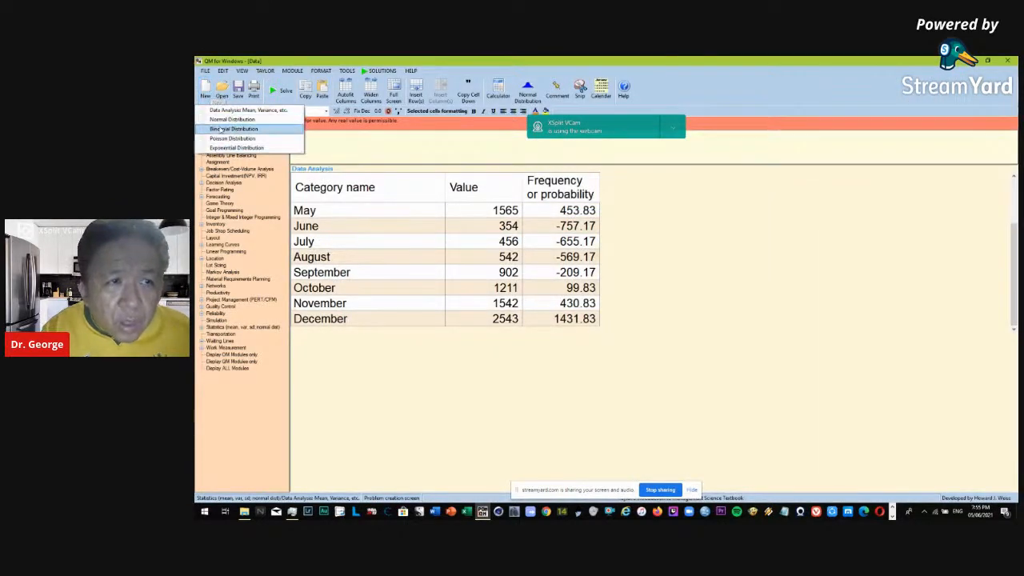
pyautogui.click(461, 389)
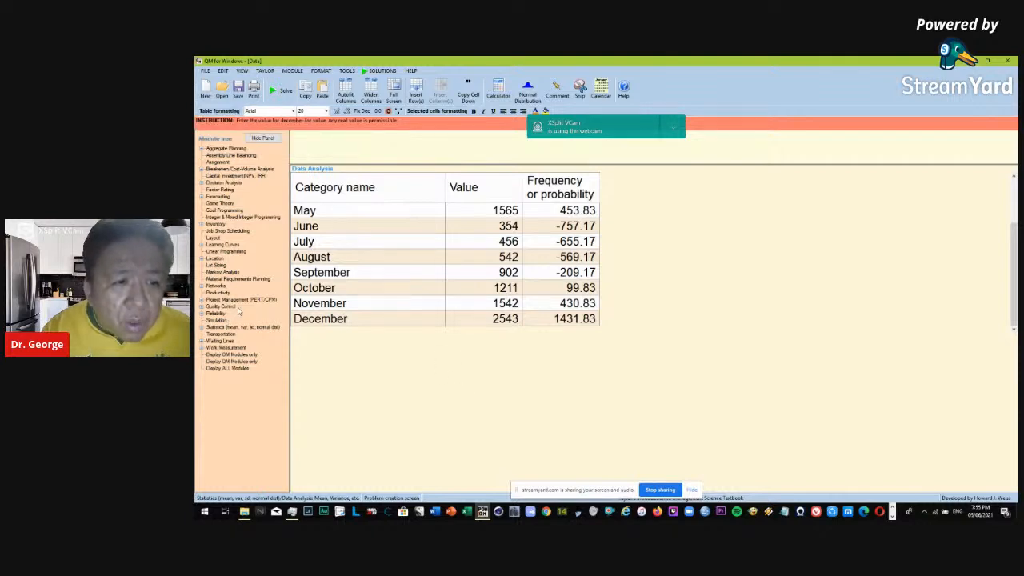
pyautogui.click(243, 328)
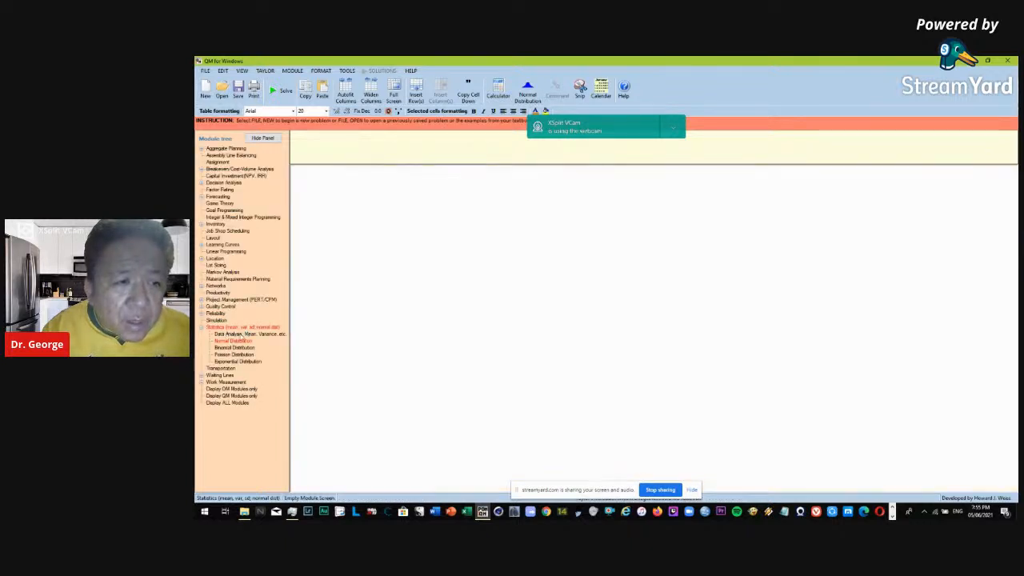
# Create a Data Analysis data set of grouped data (frequencies) with 5 frequency classes.
pyautogui.click(249, 334)
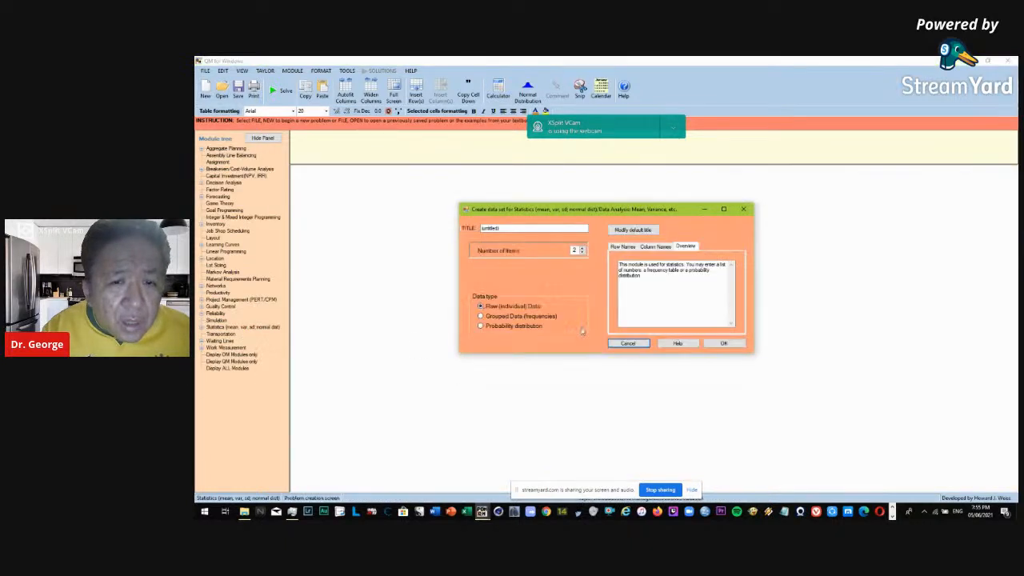
pyautogui.click(529, 317)
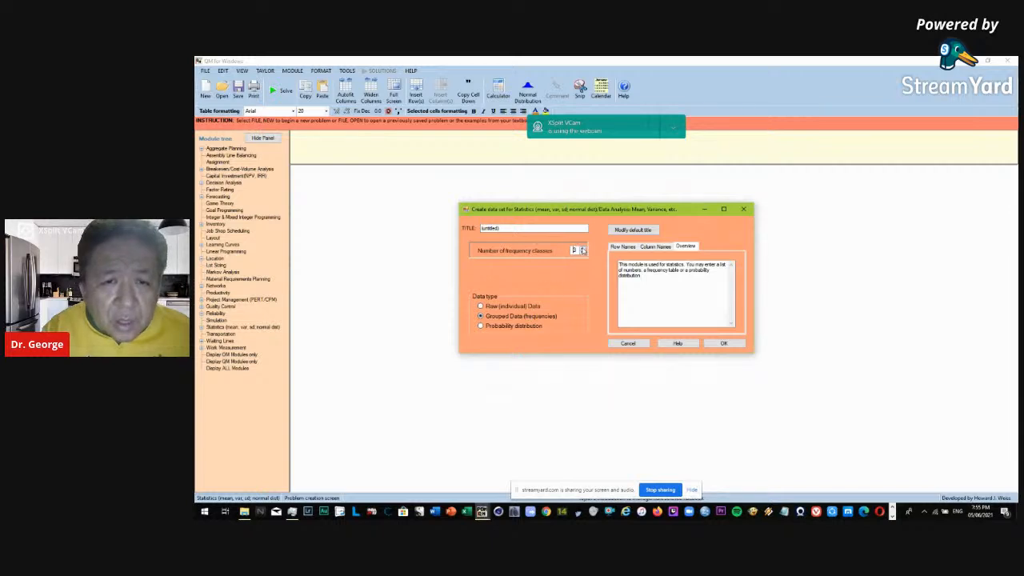
pyautogui.click(723, 343)
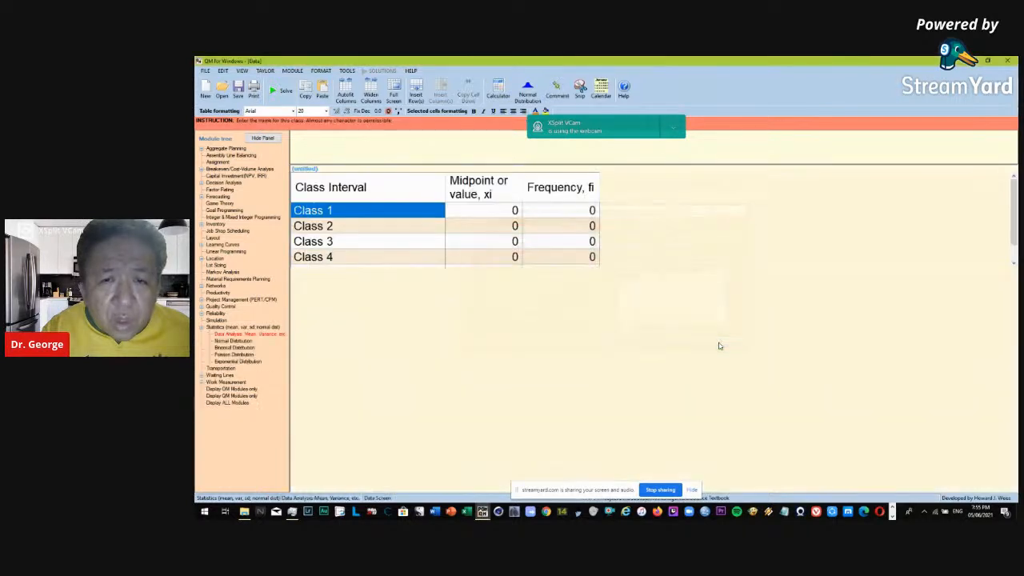
# Name the first two class intervals 15-19 and 20-24.
pyautogui.click(356, 210)
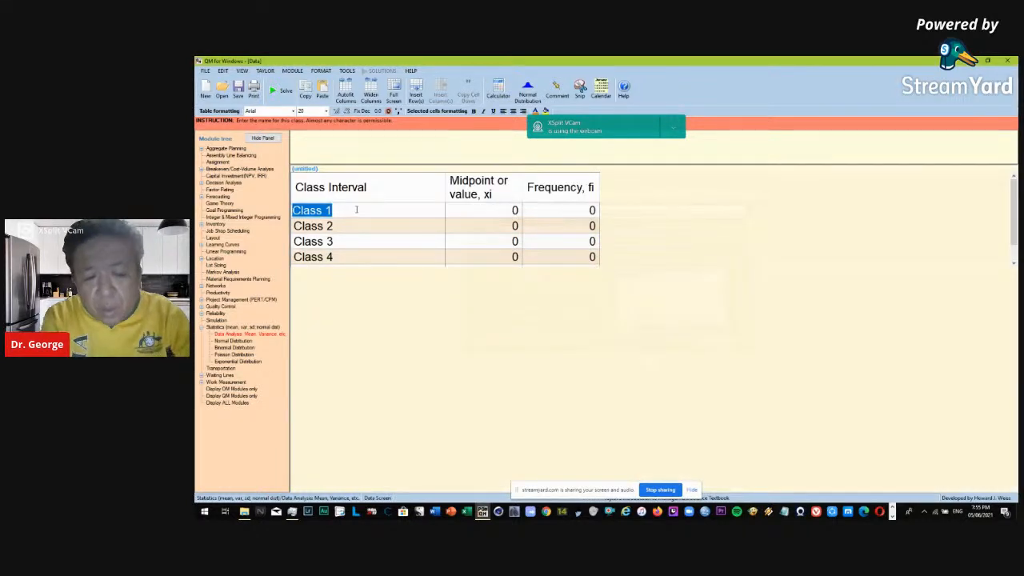
pyautogui.write('15=')
pyautogui.press('BackSpace')
pyautogui.write('-19')
pyautogui.press('Return')
pyautogui.write('20-24')
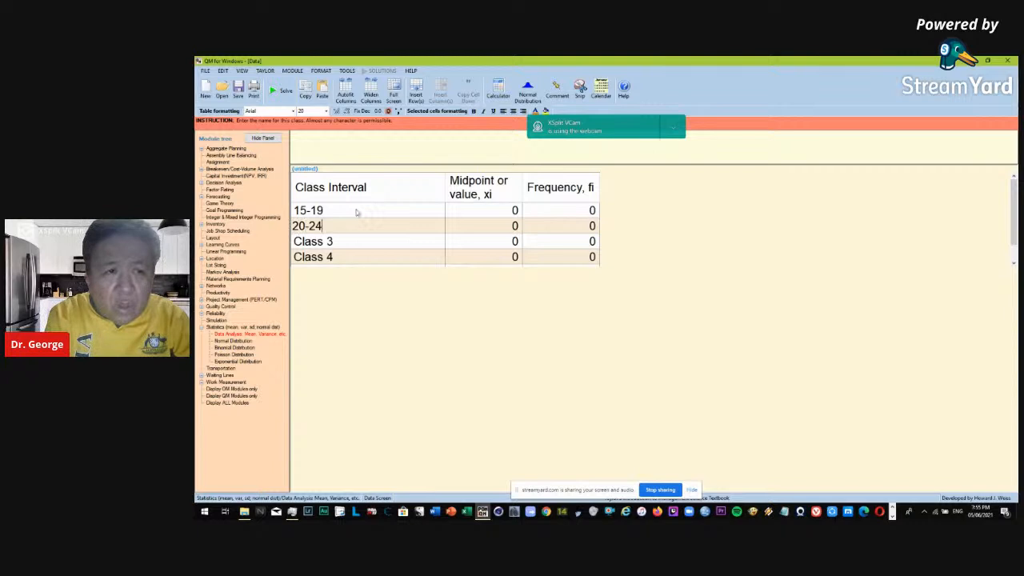
# Name the third and fourth class intervals 25-29 and 30-34.
pyautogui.press('Return')
pyautogui.write('25-29')
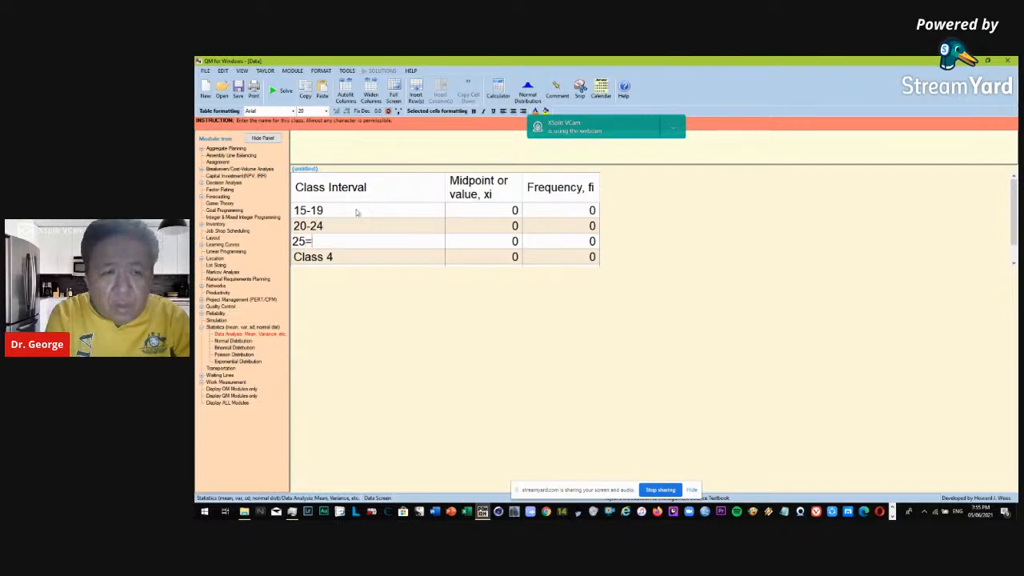
pyautogui.press('BackSpace')
pyautogui.press('BackSpace')
pyautogui.press('BackSpace')
pyautogui.write('29')
pyautogui.press('Return')
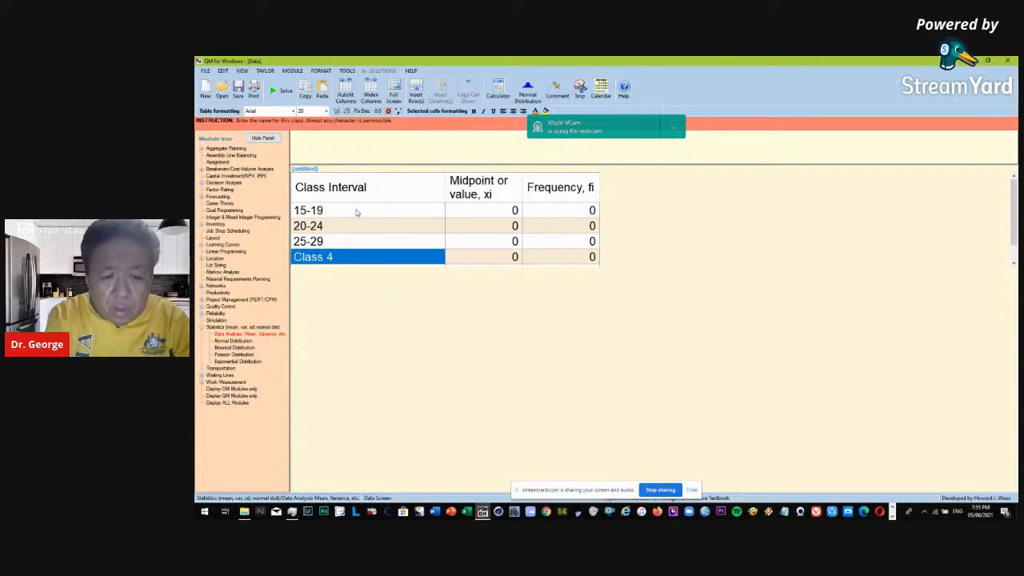
pyautogui.write('30-')
pyautogui.press('BackSpace')
pyautogui.press('BackSpace')
pyautogui.write('0-34')
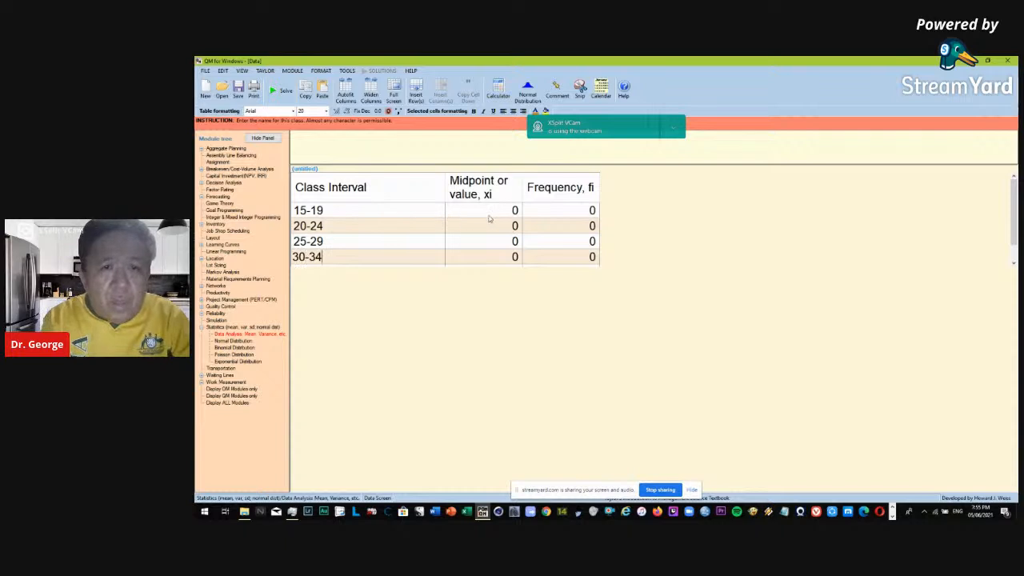
# Enter the midpoints 17, 22, 27 and 32 for the first four class intervals.
pyautogui.click(490, 215)
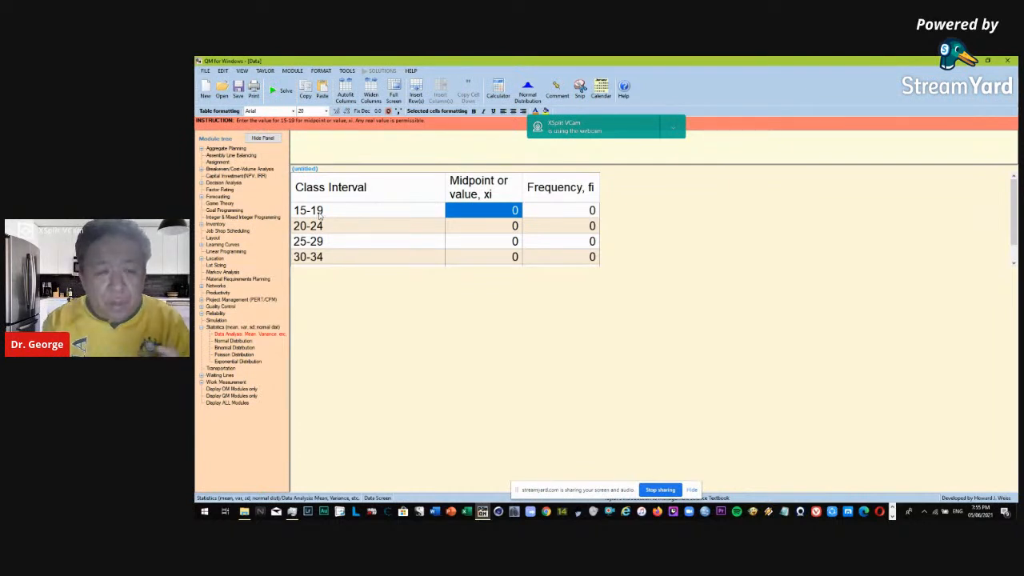
pyautogui.write('17')
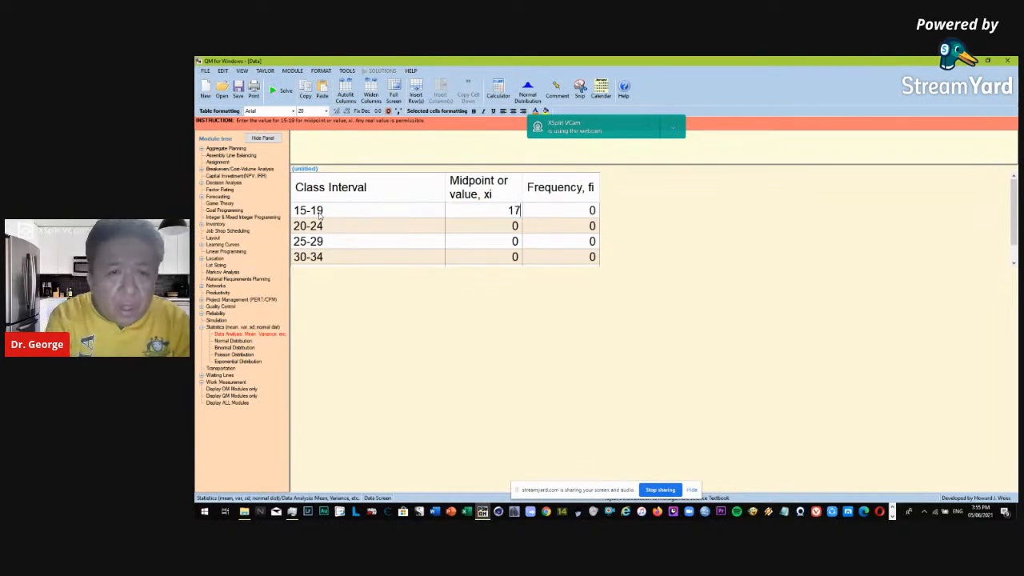
pyautogui.press('Return')
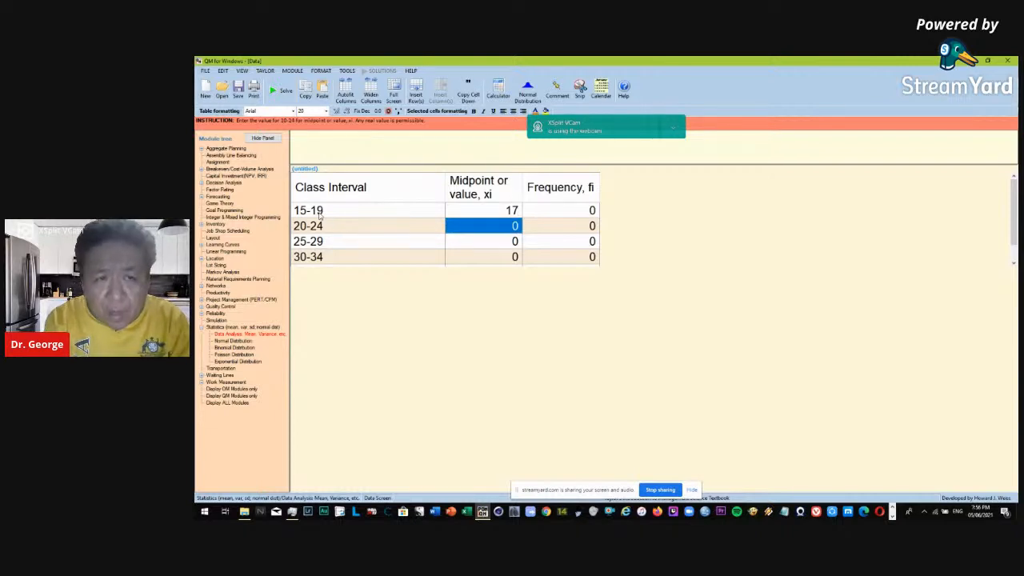
pyautogui.write('22')
pyautogui.press('Return')
pyautogui.write('27')
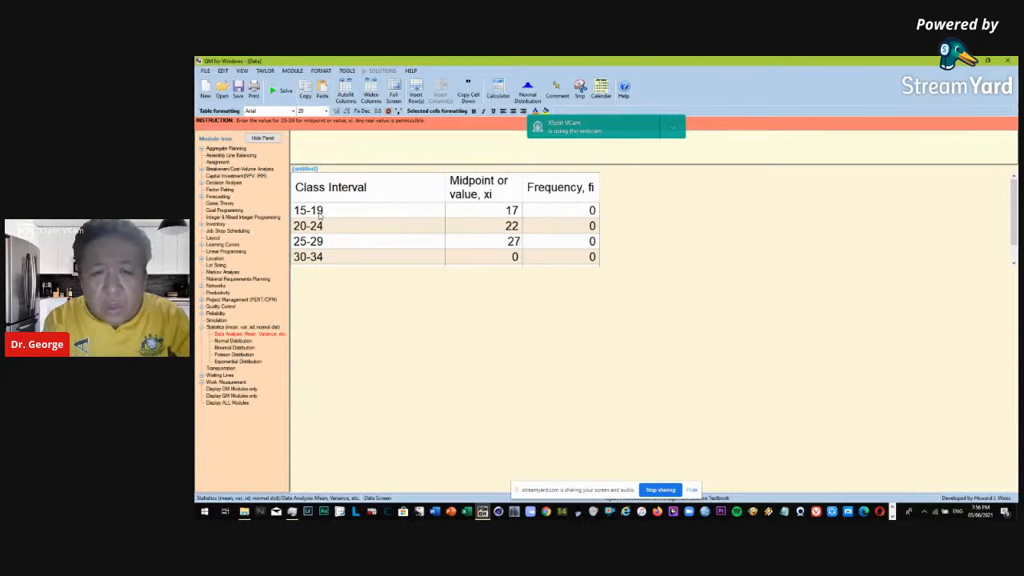
pyautogui.press('Return')
pyautogui.write('32')
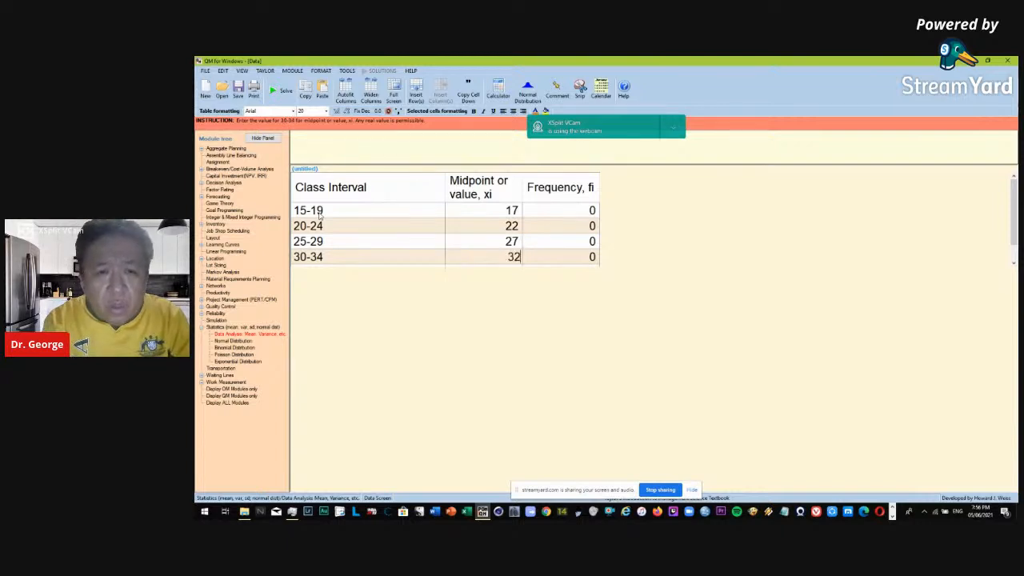
pyautogui.press('Return')
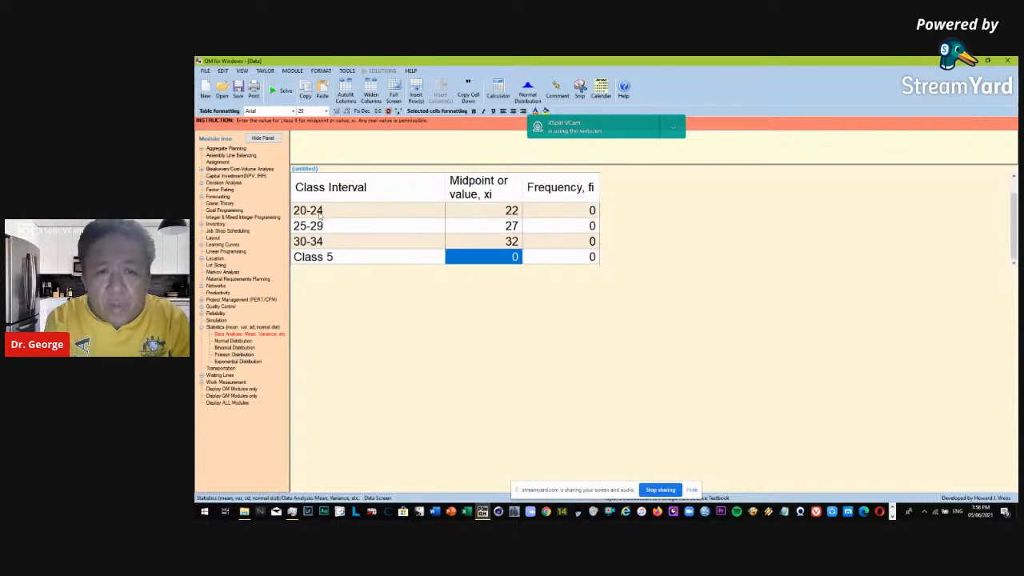
# Name the fifth class interval 35-39 and set its midpoint to 37.
pyautogui.press('Up')
pyautogui.press('Up')
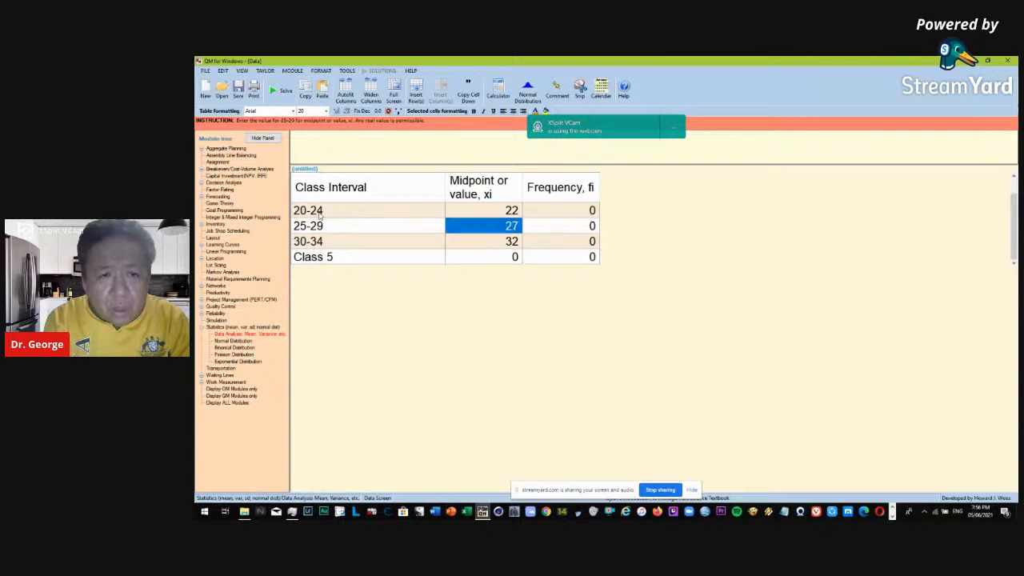
pyautogui.press('Down')
pyautogui.press('Down')
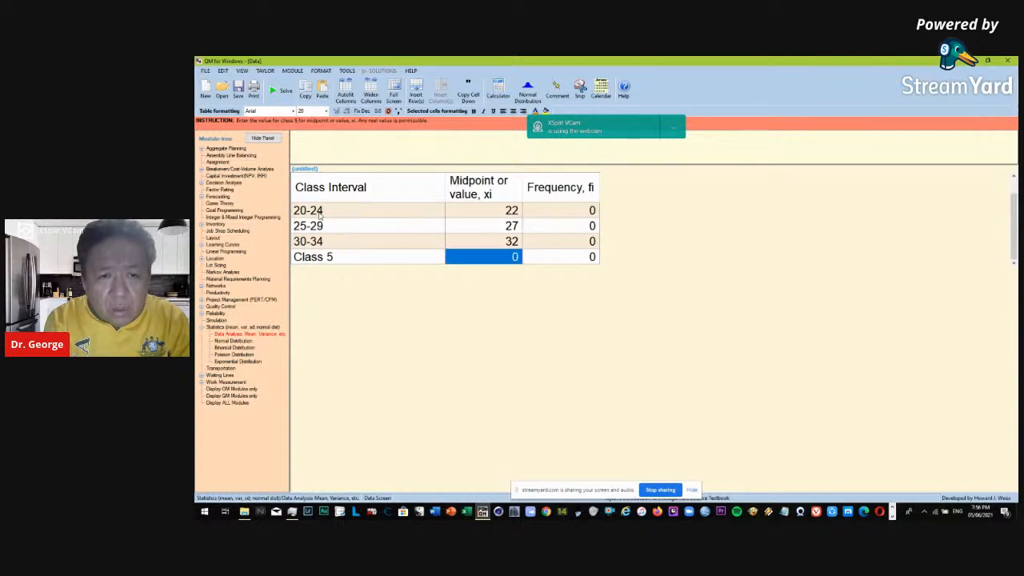
pyautogui.click(349, 260)
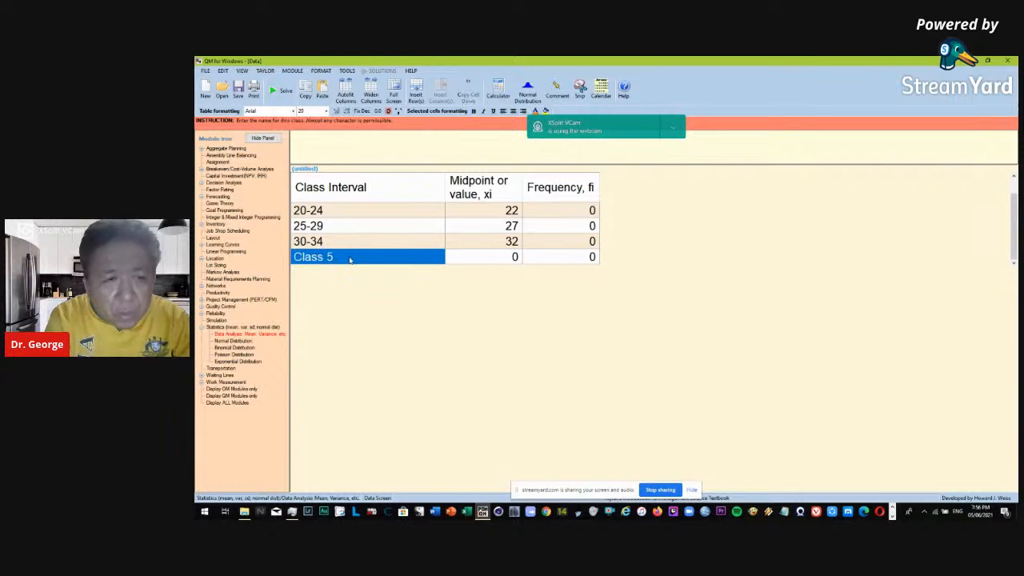
pyautogui.write('35-39')
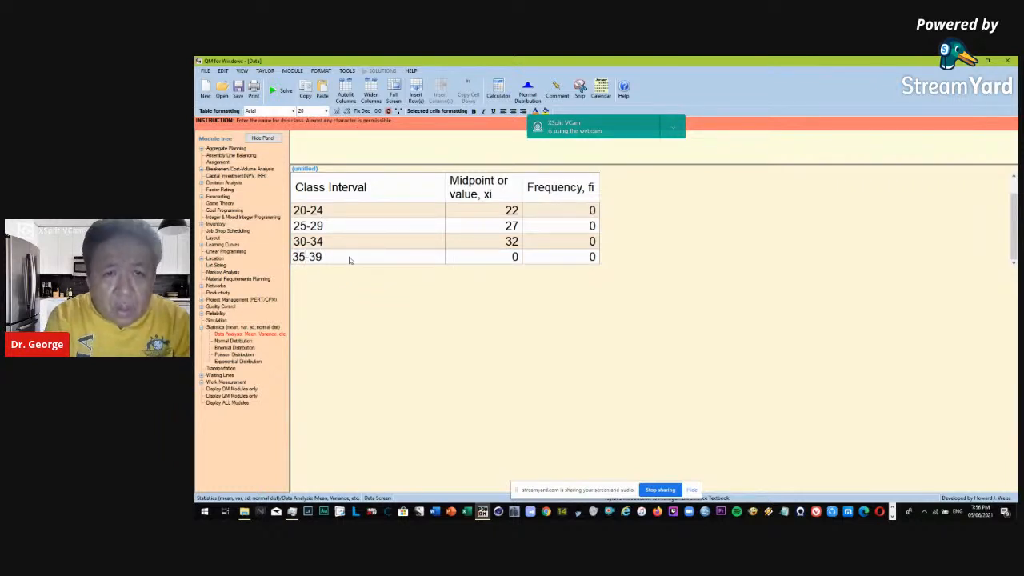
pyautogui.press('Return')
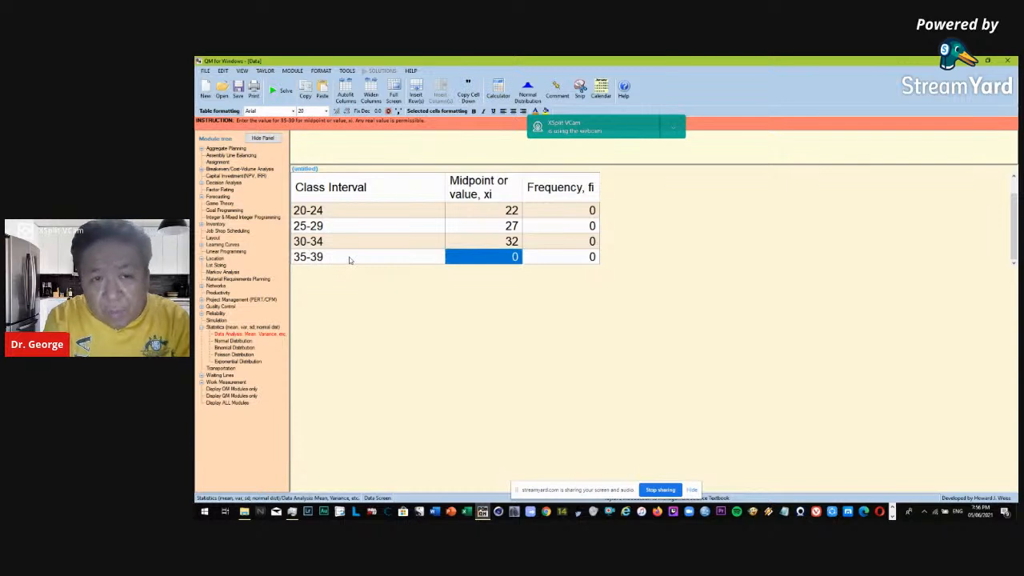
pyautogui.write('37')
pyautogui.press('Return')
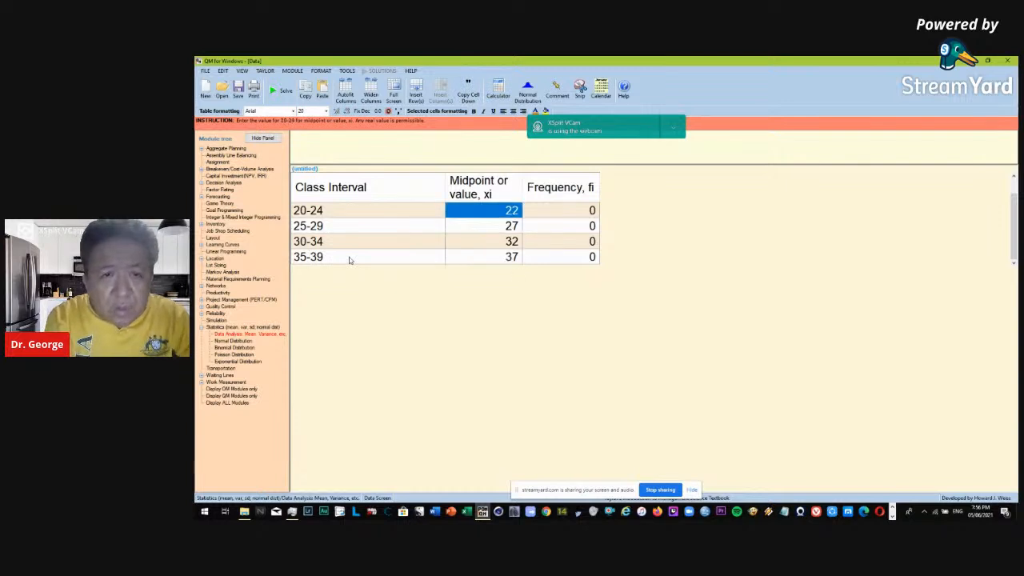
pyautogui.press('Down')
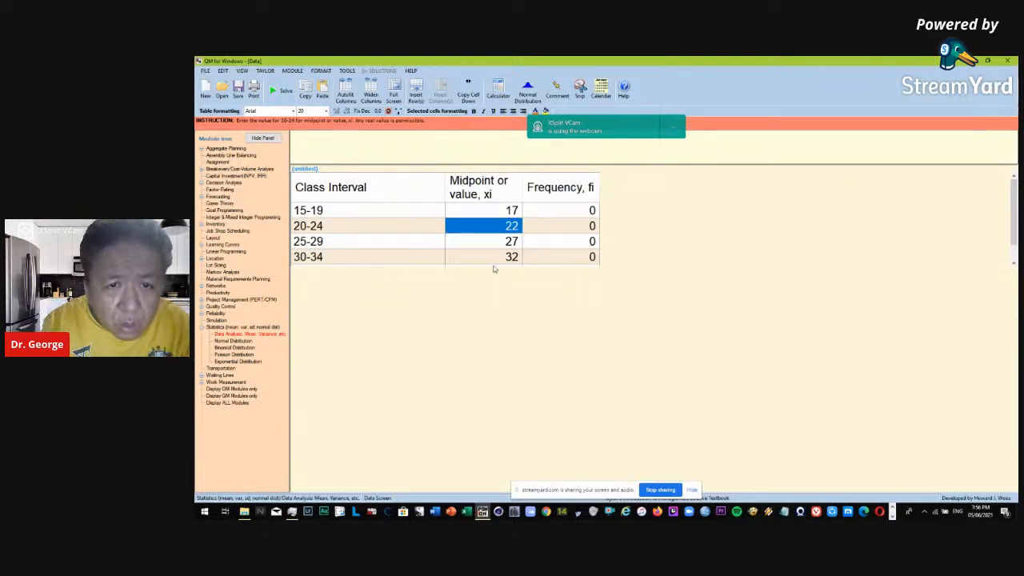
pyautogui.click(494, 268)
pyautogui.scroll(1, 390, 229)
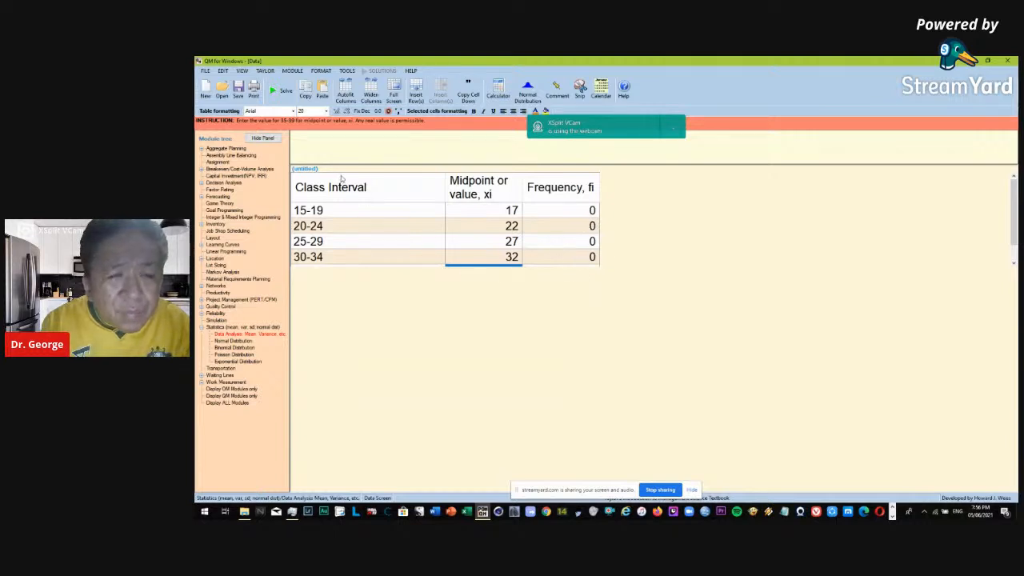
# Enter the frequencies 25 for the 15-19 class and 30 for the 20-24 class.
pyautogui.click(549, 214)
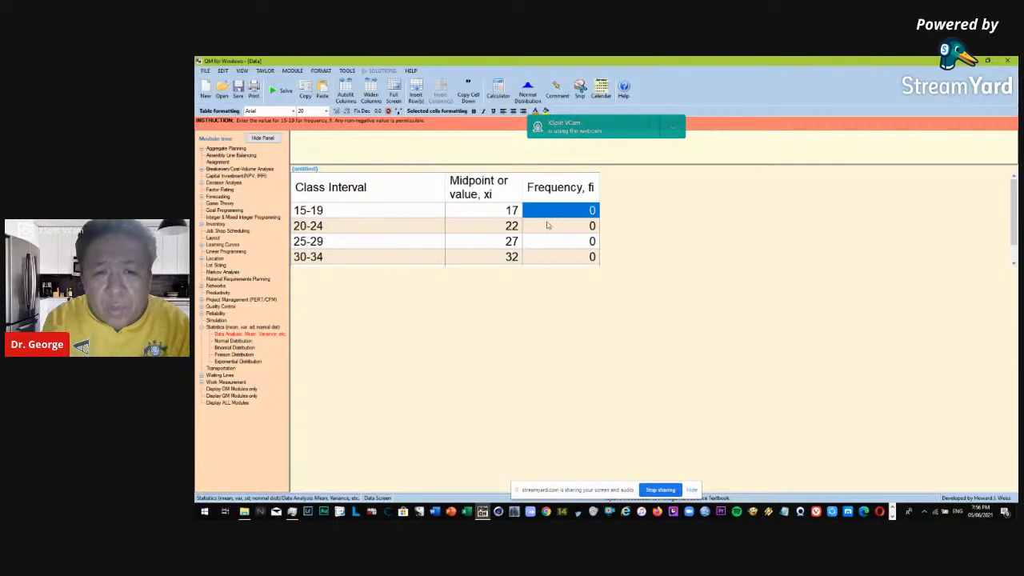
pyautogui.doubleClick(557, 209)
pyautogui.click(557, 209)
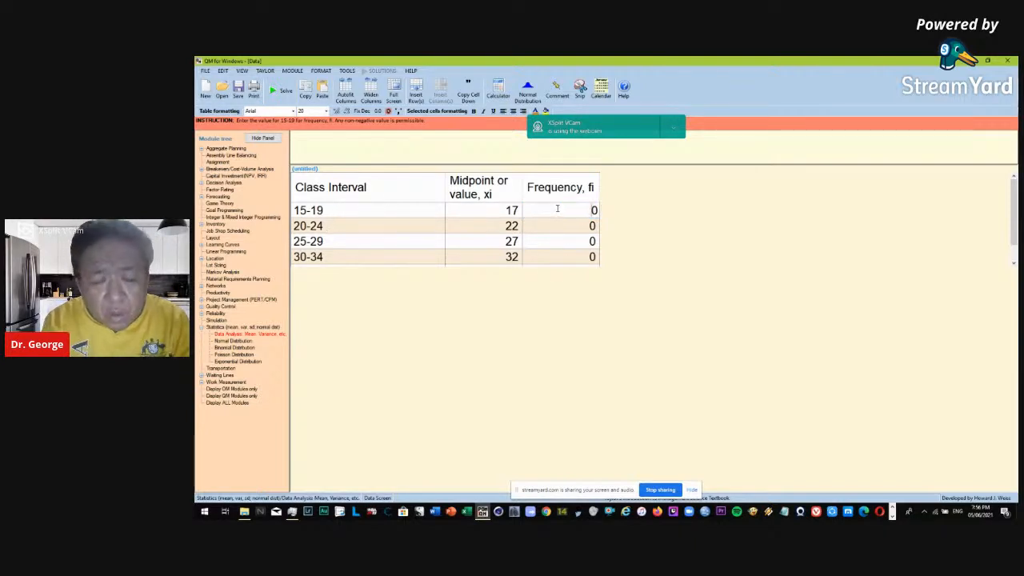
pyautogui.moveTo(558, 209); pyautogui.dragTo(683, 210)
pyautogui.write('25')
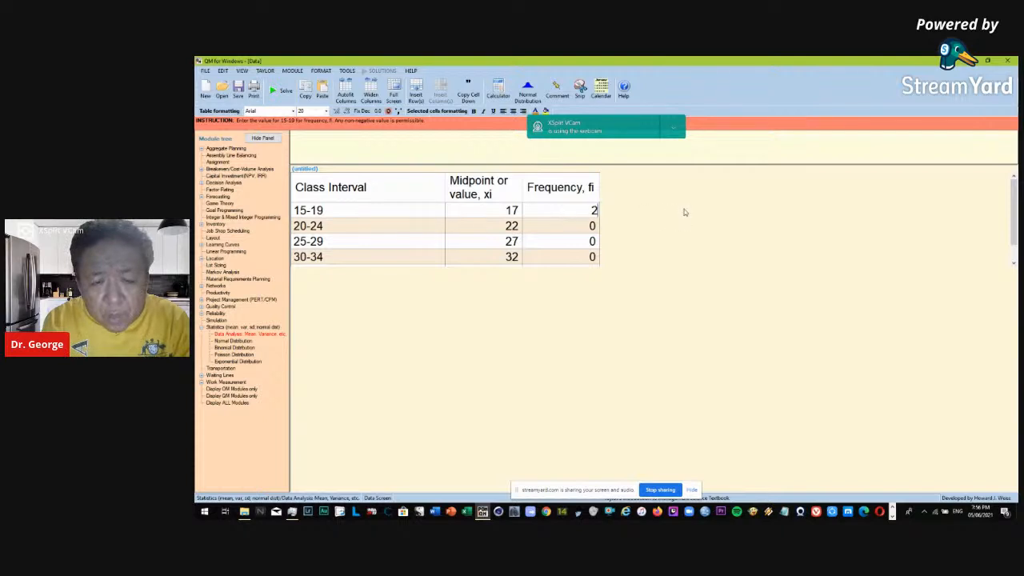
pyautogui.click(573, 230)
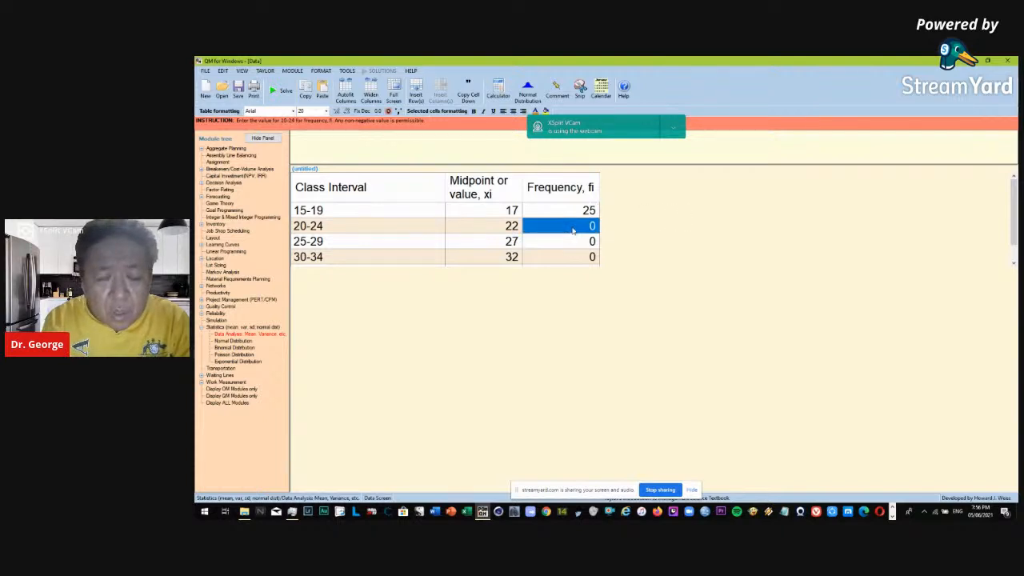
pyautogui.write('30')
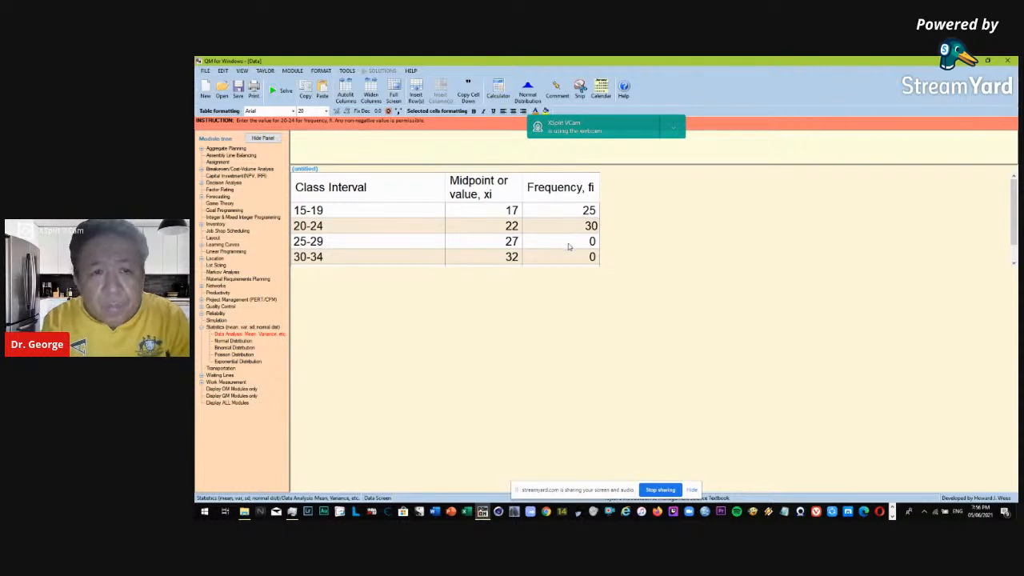
# Enter the frequencies 42, 28 and 21 for the 25-29, 30-34 and 35-39 classes.
pyautogui.click(569, 245)
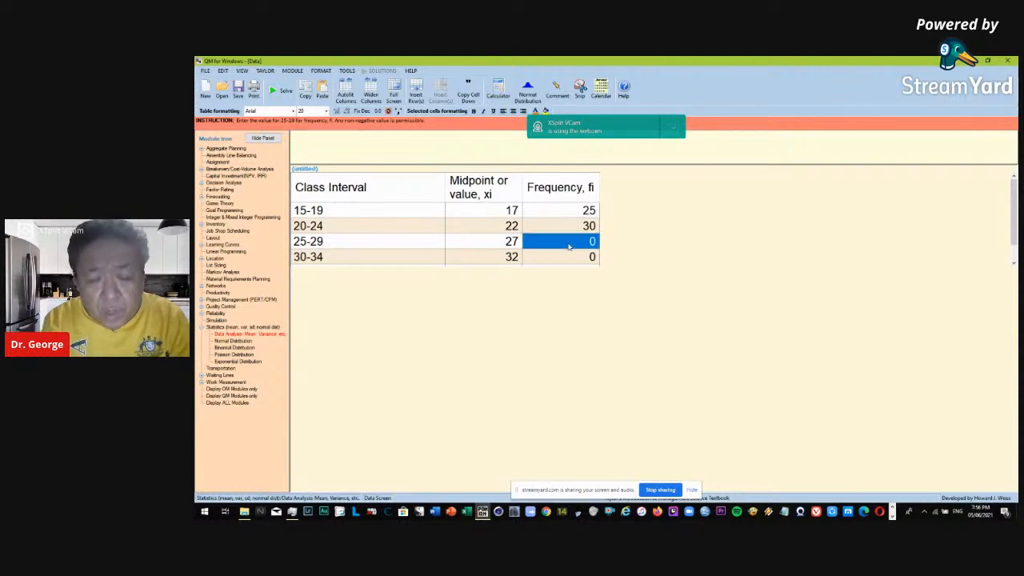
pyautogui.write('42')
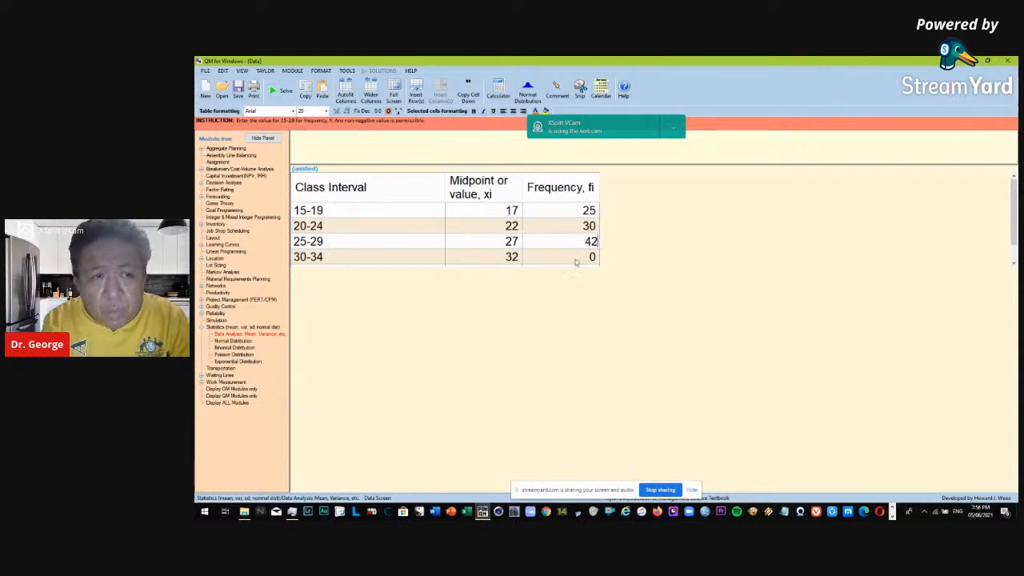
pyautogui.click(575, 258)
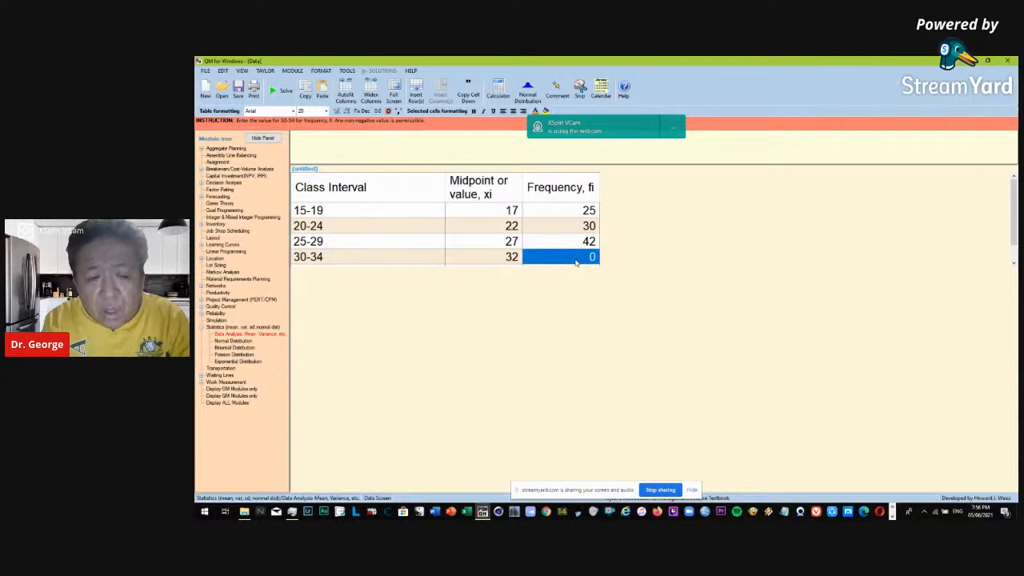
pyautogui.write('28')
pyautogui.press('Return')
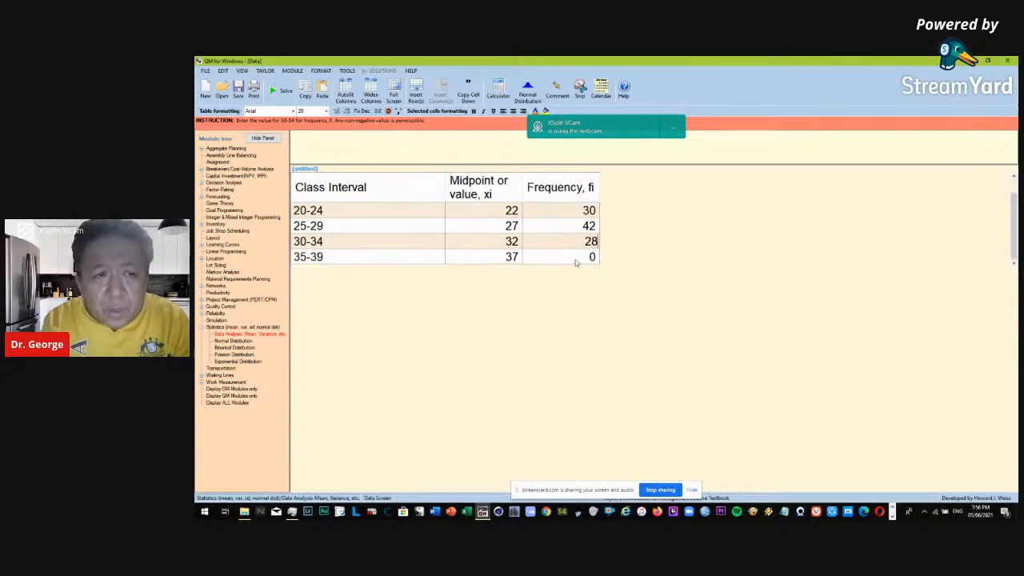
pyautogui.click(574, 258)
pyautogui.write('21')
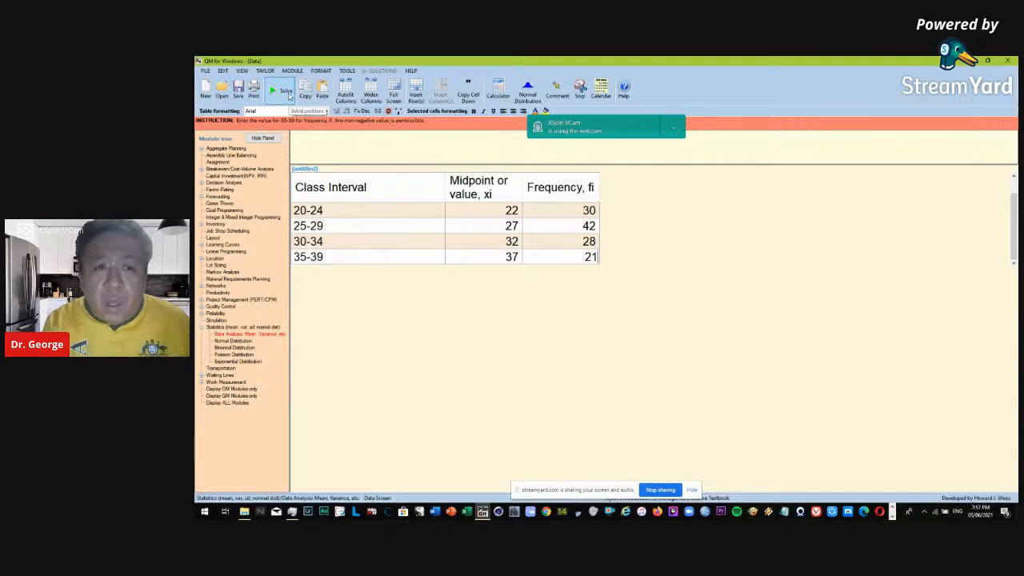
# Solve the grouped data set and review the mean, population variance and population standard deviation in the results.
pyautogui.click(286, 93)
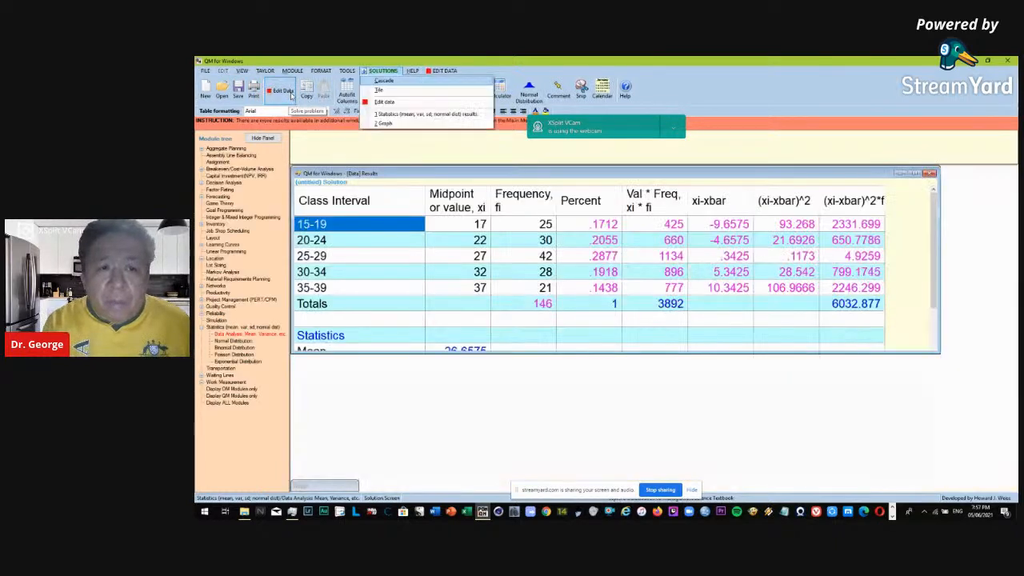
pyautogui.scroll(-1, 478, 317)
pyautogui.scroll(-1, 478, 317)
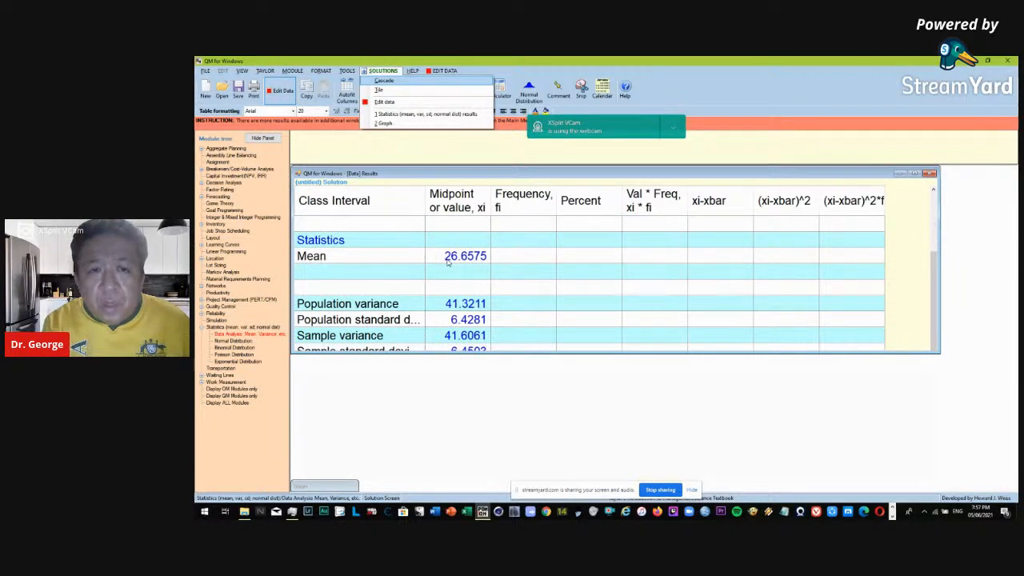
pyautogui.click(459, 322)
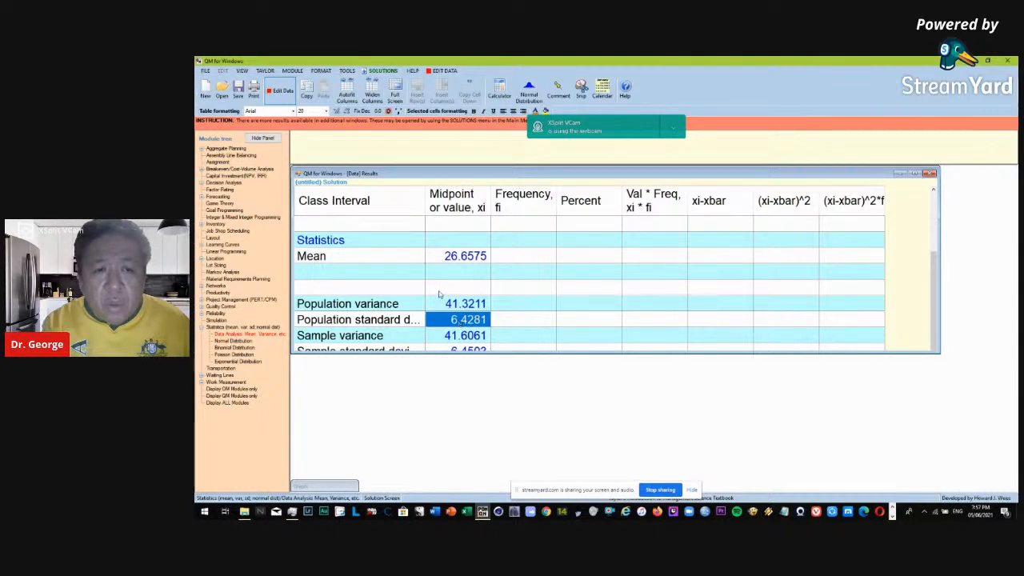
# Compute the two-tailed normal distribution cutoffs for the grouped data with a 0.95 probability between the tails.
pyautogui.scroll(2, 439, 294)
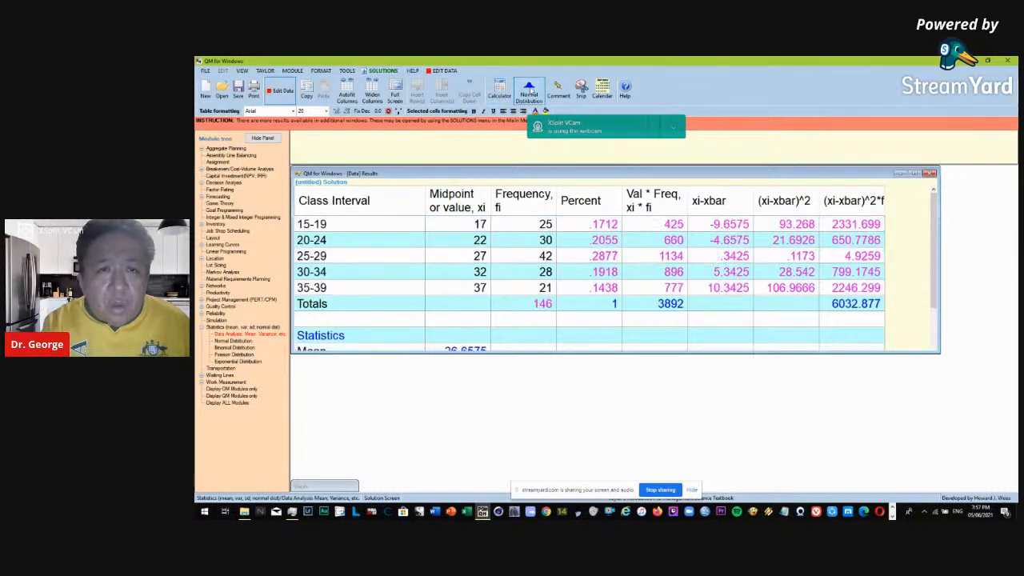
pyautogui.click(529, 90)
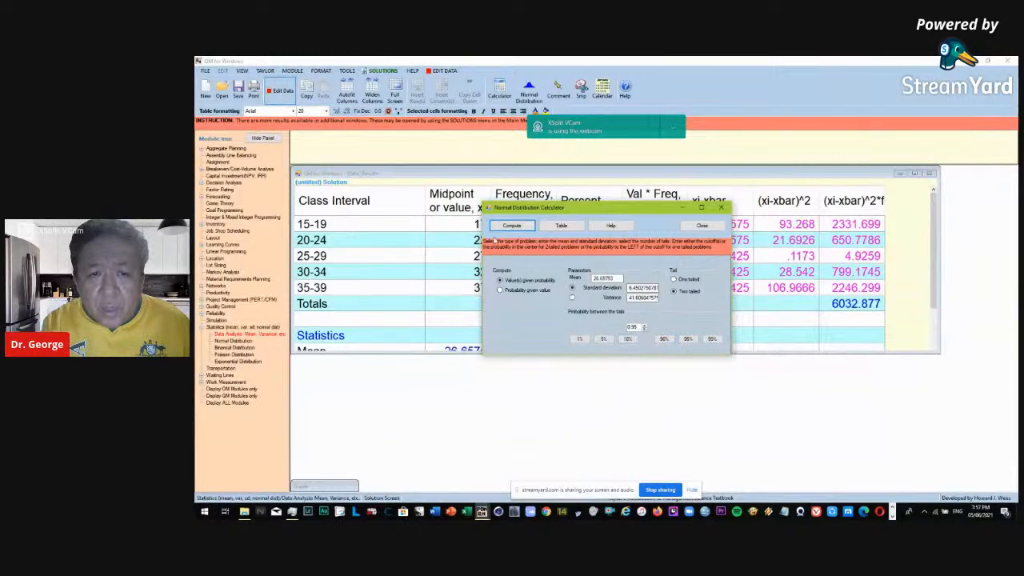
pyautogui.click(513, 226)
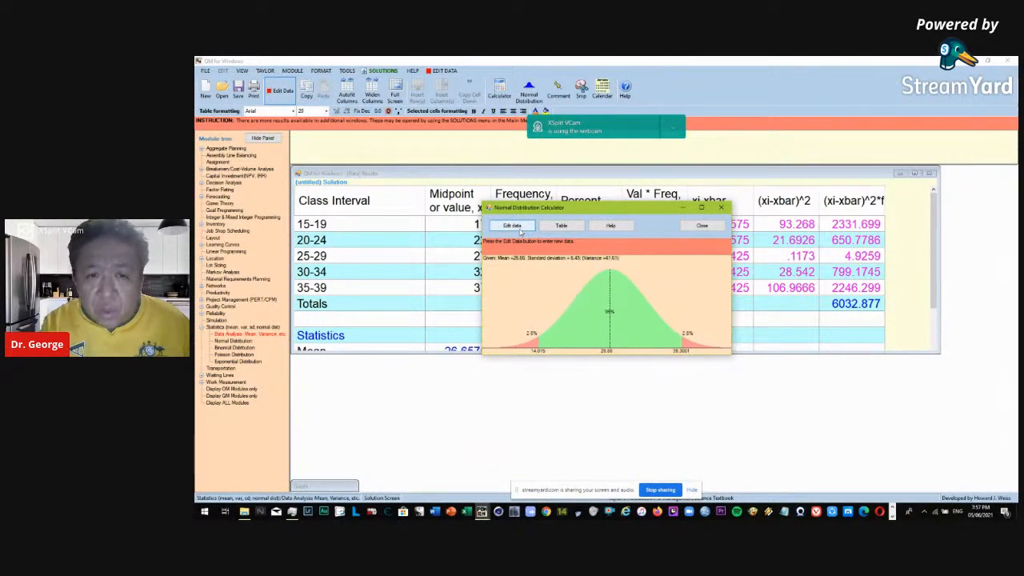
# Recompute the two-tailed normal distribution cutoffs with the probability between the tails set to 0.90 and to 0.85.
pyautogui.click(521, 230)
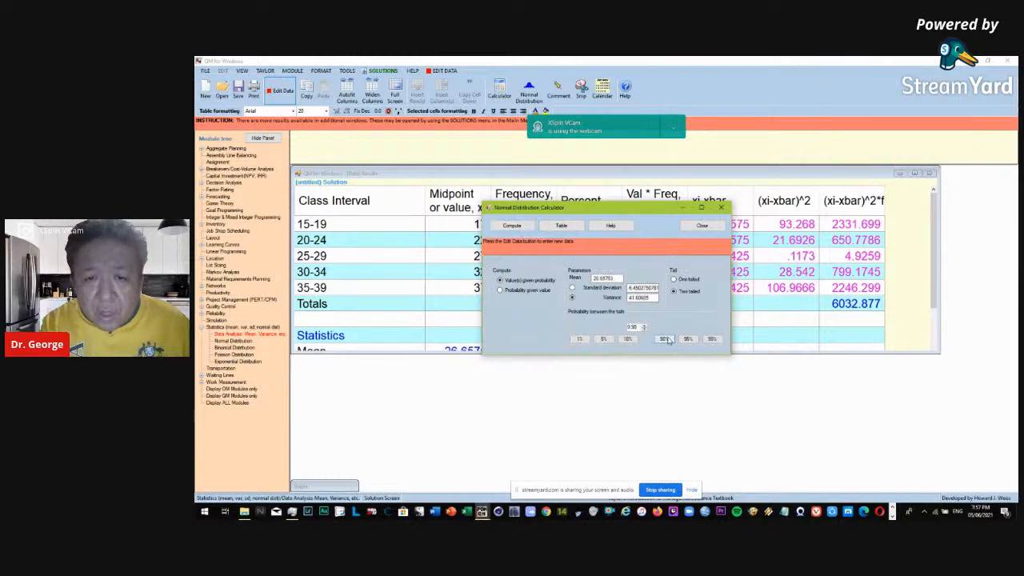
pyautogui.click(509, 227)
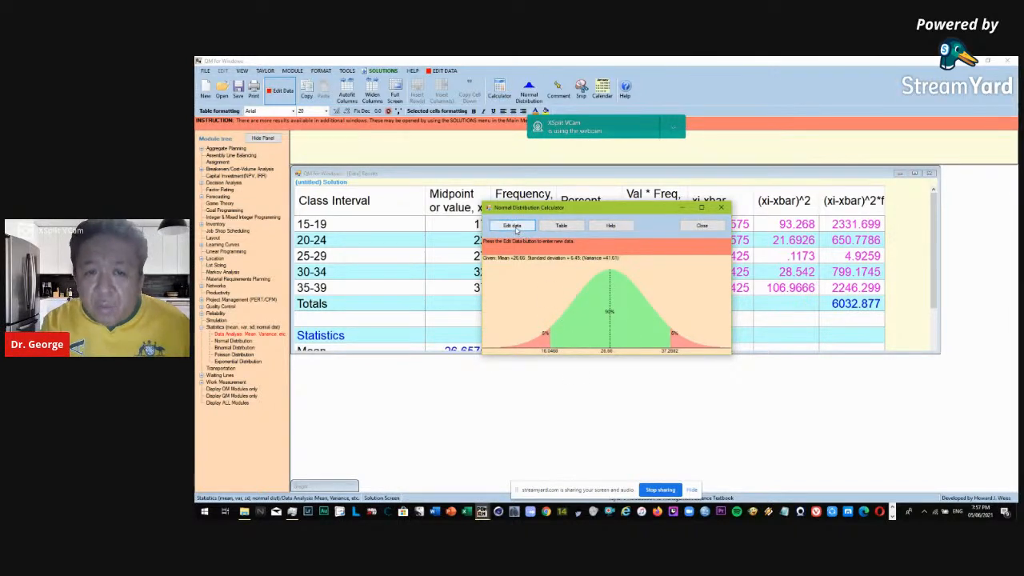
pyautogui.click(524, 229)
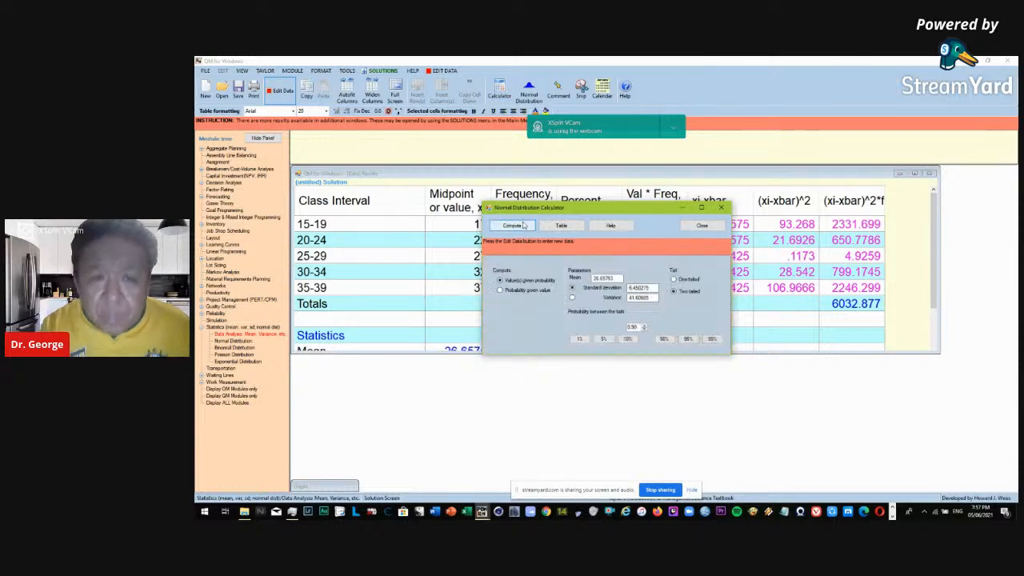
pyautogui.click(644, 330)
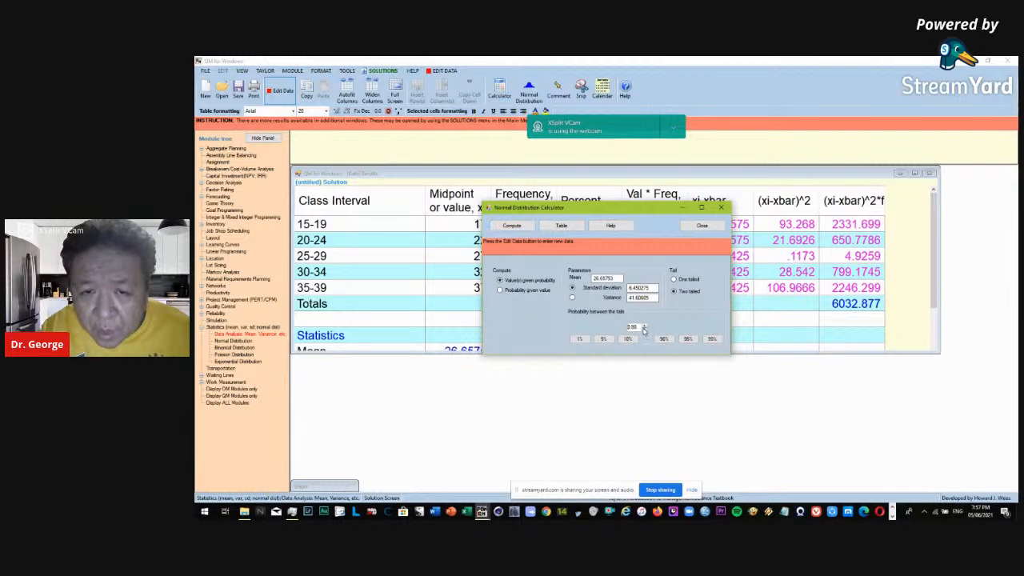
pyautogui.click(512, 227)
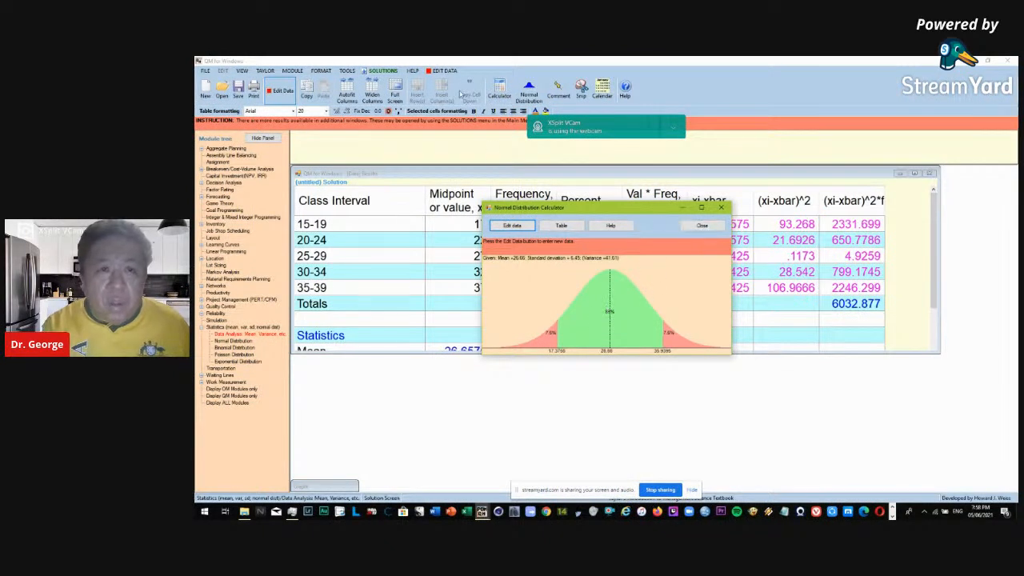
# Display the bar graph of the grouped frequency data and examine its bars and line.
pyautogui.click(384, 72)
pyautogui.click(384, 72)
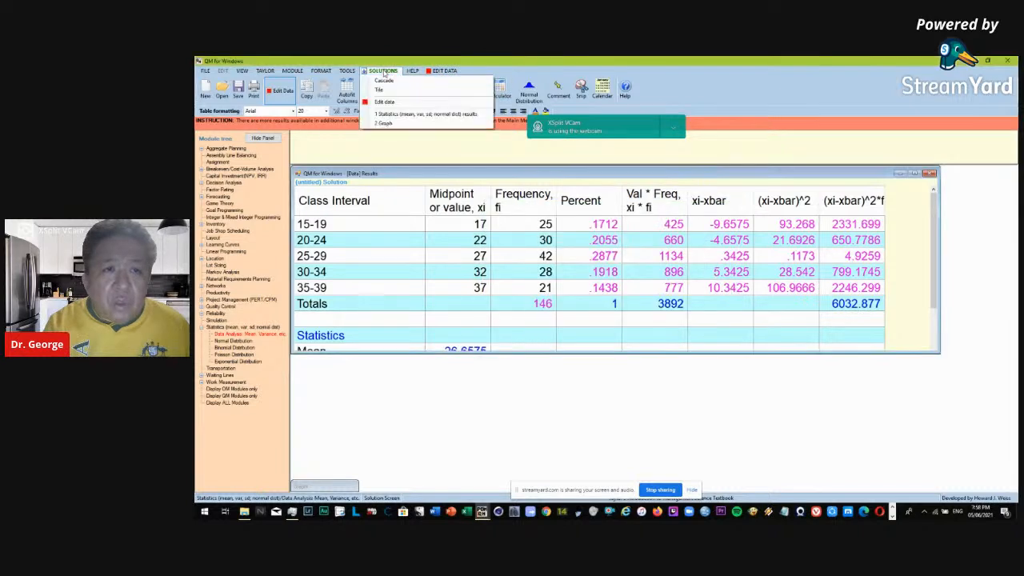
pyautogui.click(385, 123)
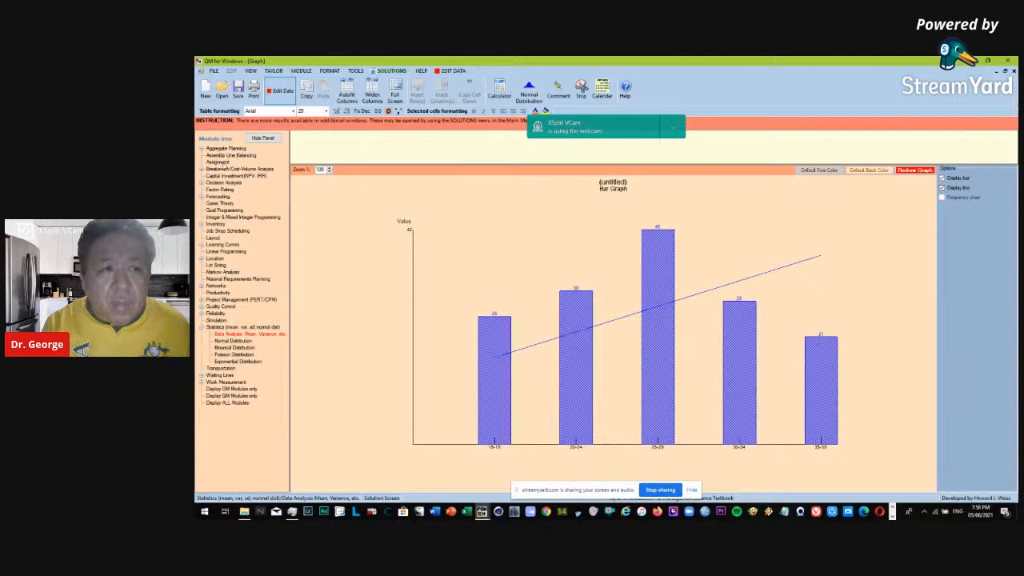
# Switch to the Forecasting module's Time Series Analysis and discard the modified statistics data without saving.
pyautogui.click(212, 198)
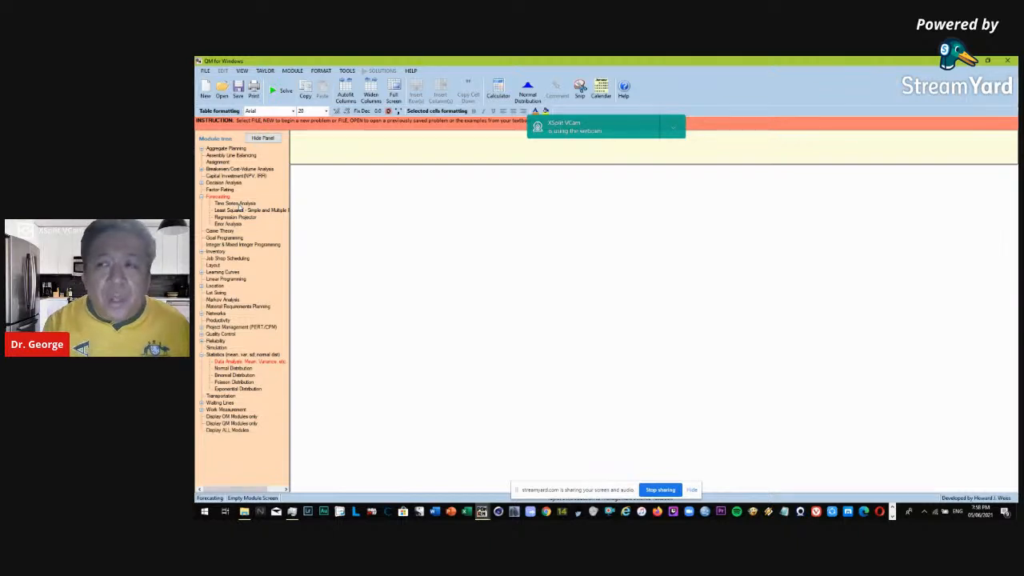
pyautogui.click(237, 204)
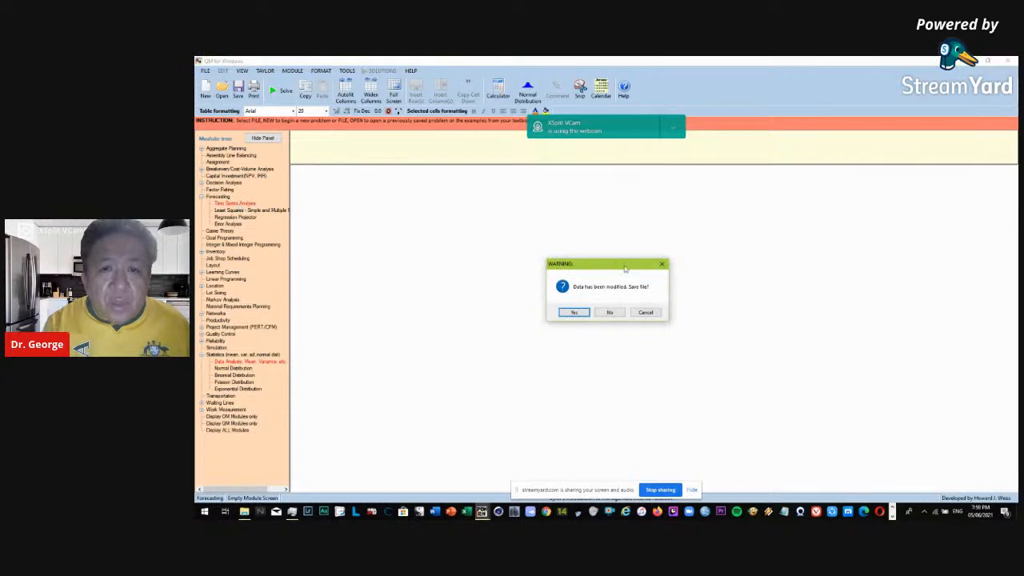
pyautogui.click(609, 312)
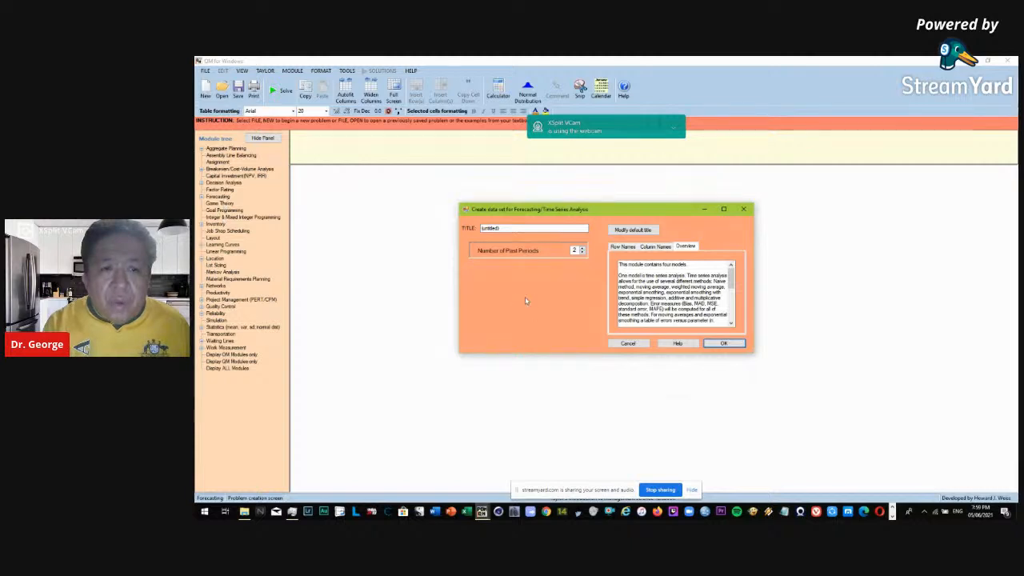
pyautogui.click(629, 343)
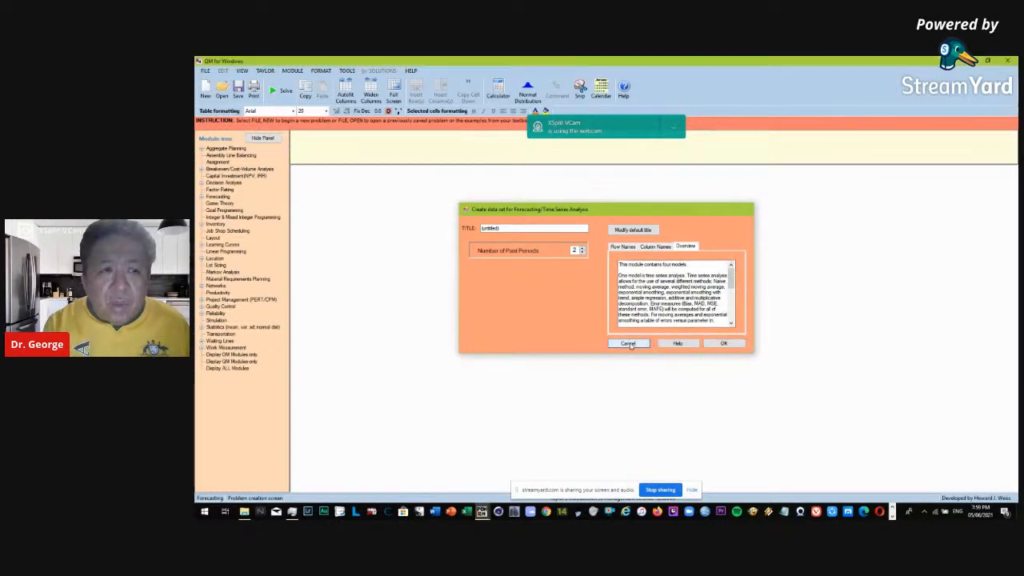
pyautogui.click(231, 210)
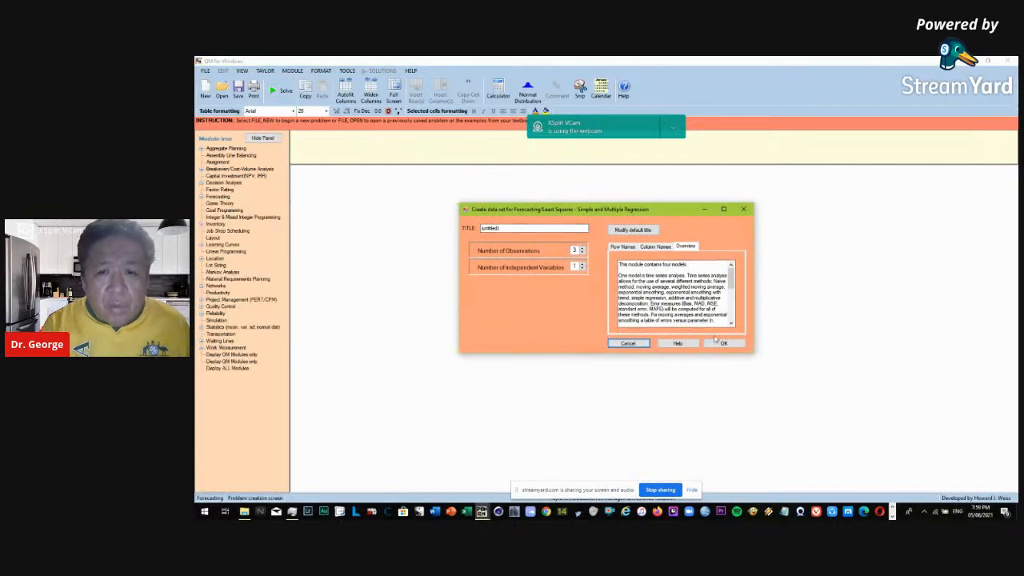
pyautogui.click(628, 344)
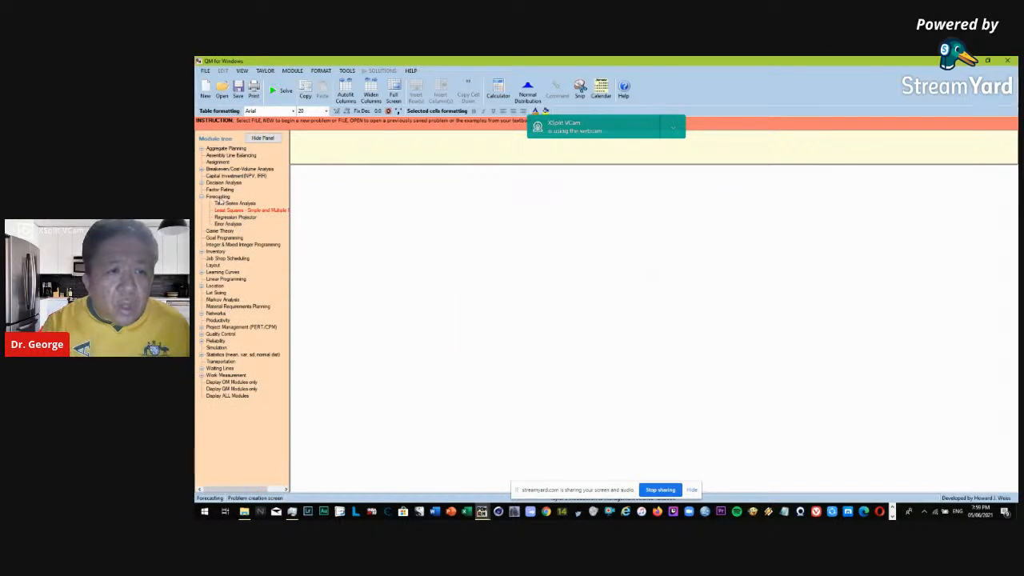
# Start a new Time Series Analysis data set and increase its number of past periods.
pyautogui.click(248, 204)
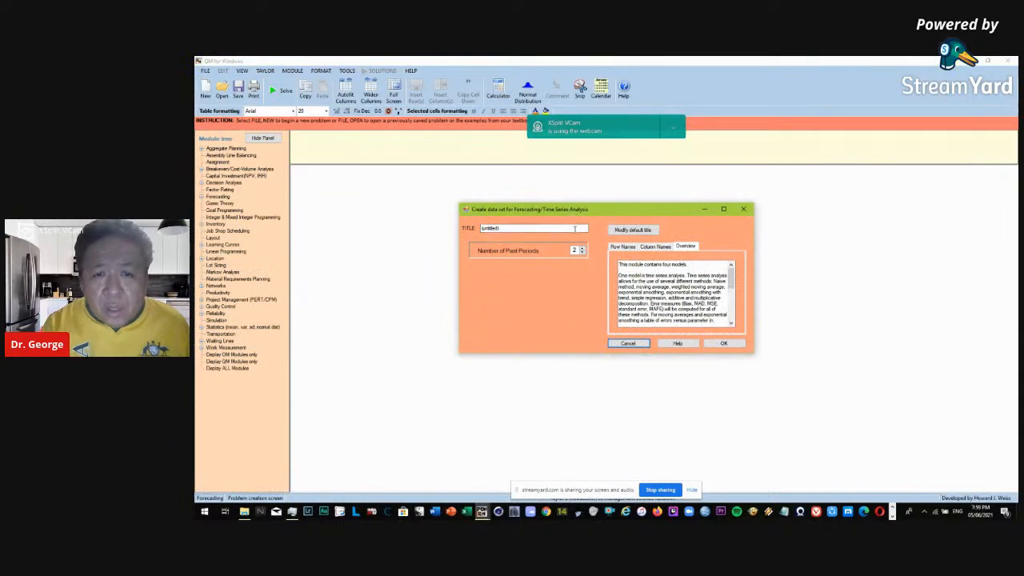
pyautogui.click(584, 249)
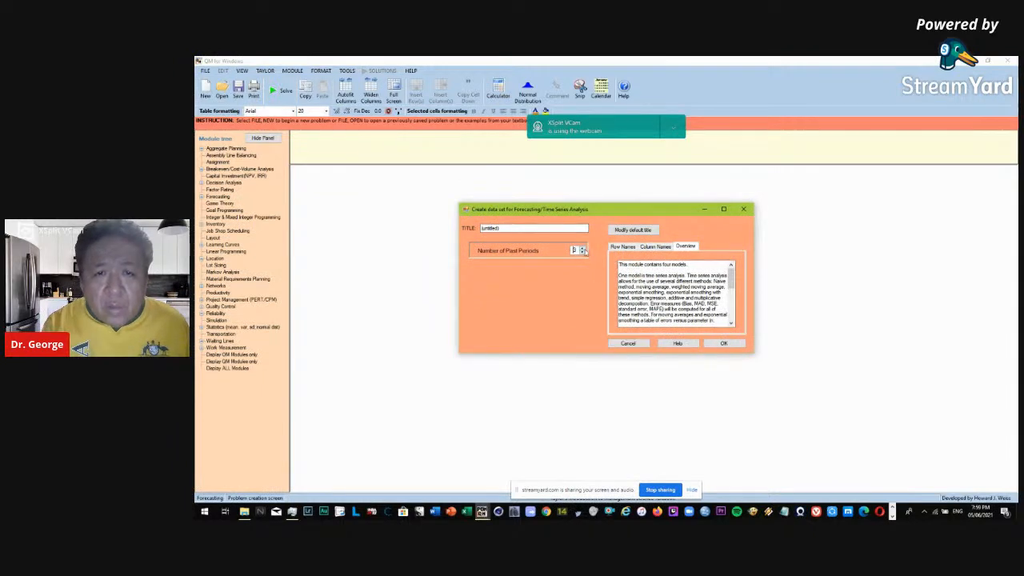